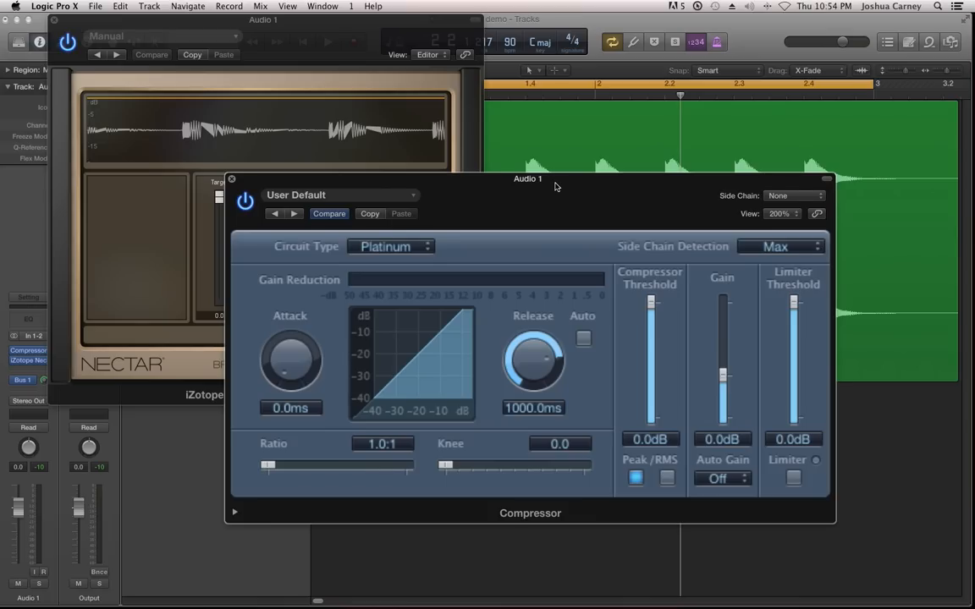
Step: Arrange the Nectar Breath Control and Compressor plug-in windows so the waveform display stays uncovered above the Compressor's controls
left_click_drag(556, 186, 561, 154)
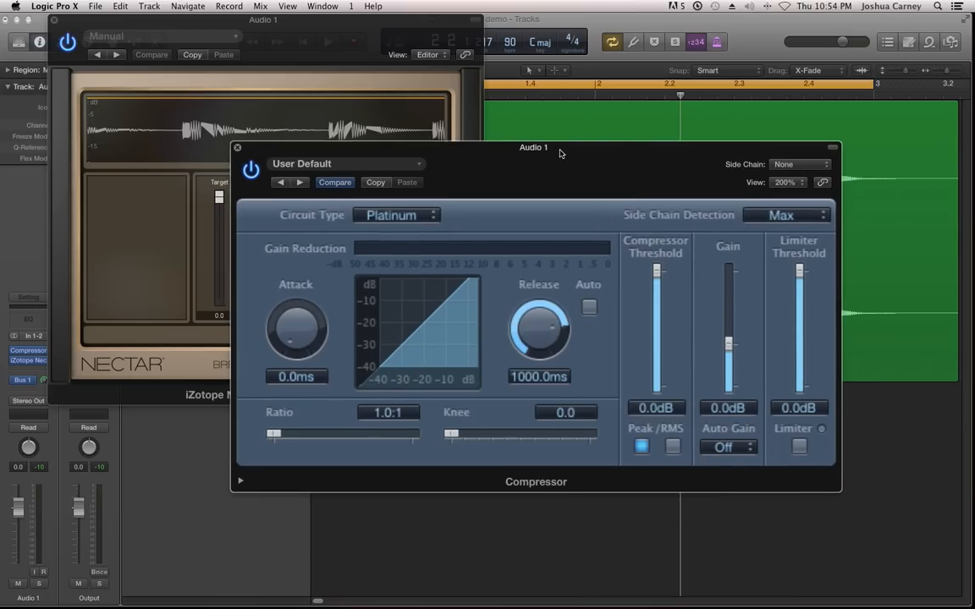
left_click_drag(558, 151, 580, 176)
left_click(310, 27)
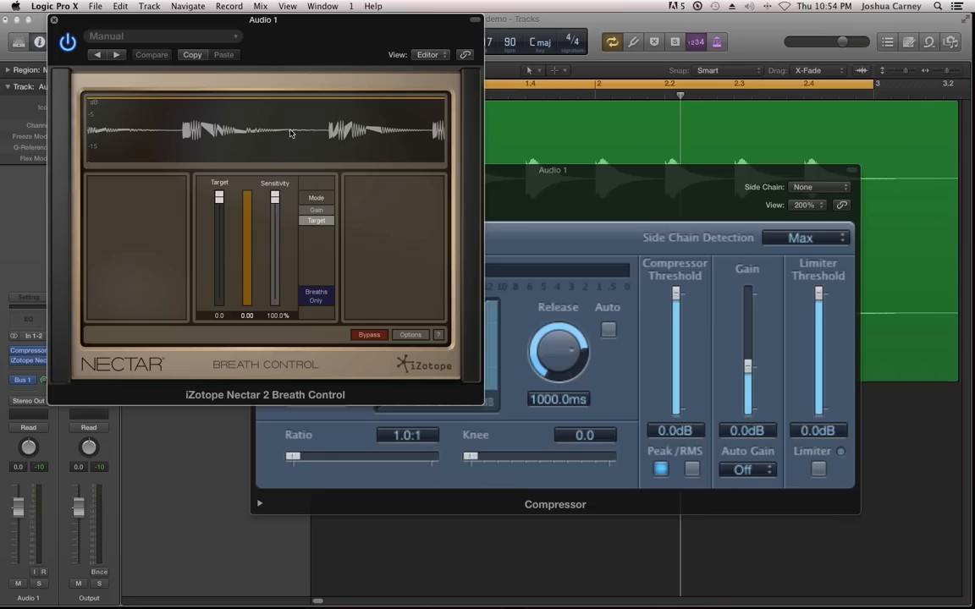
left_click_drag(354, 32, 339, 5)
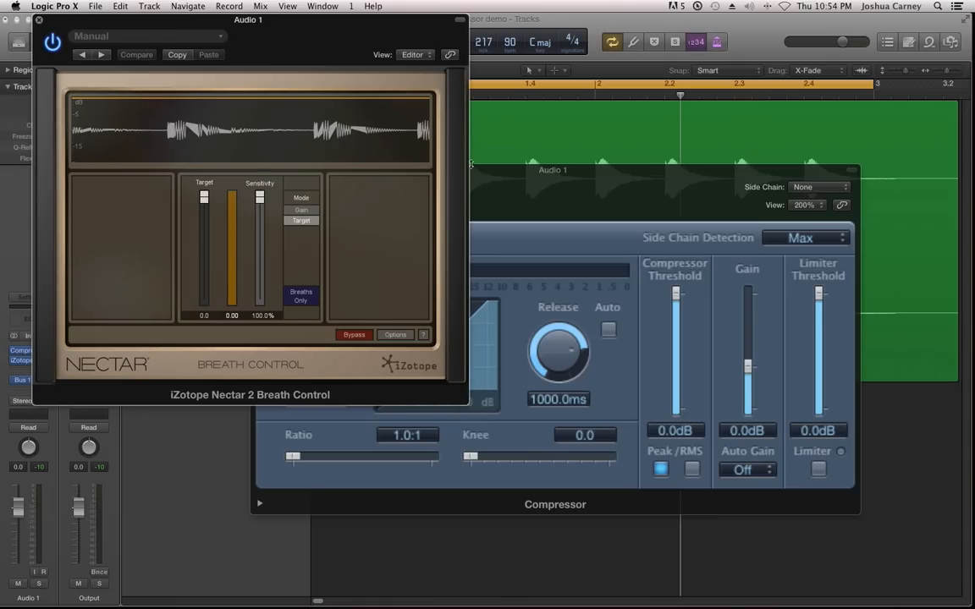
left_click(536, 174)
left_click_drag(537, 178, 539, 222)
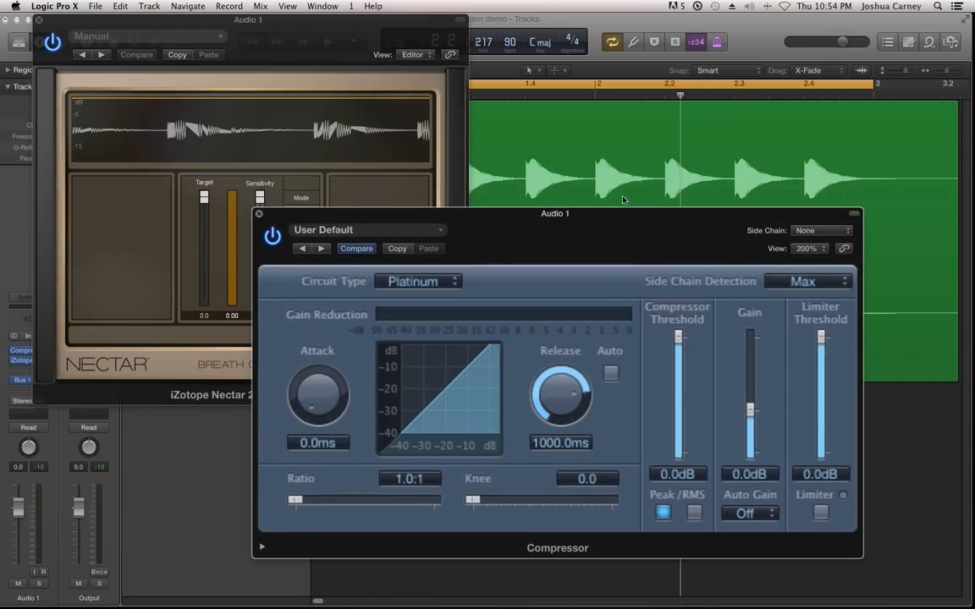
left_click_drag(313, 20, 407, 12)
left_click(615, 232)
left_click_drag(615, 231, 628, 195)
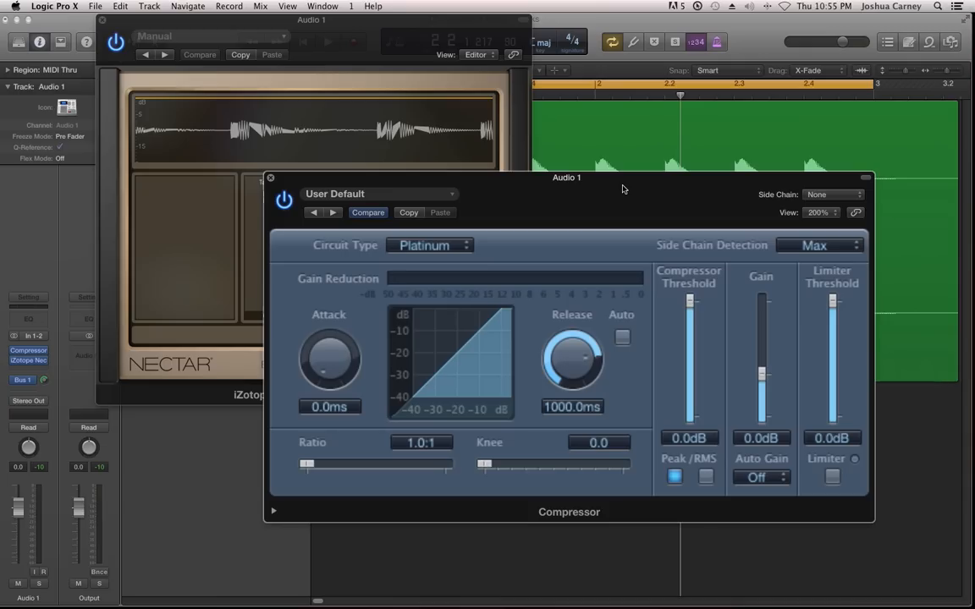
mouse_move(623, 188)
left_mouse_down()
mouse_move(631, 148)
mouse_move(625, 170)
left_mouse_up()
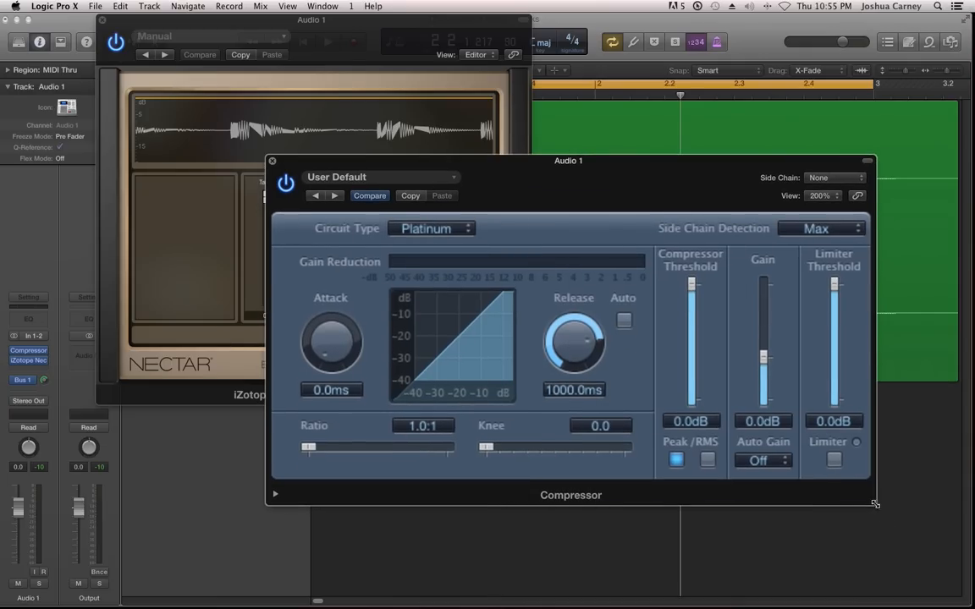
left_click_drag(570, 168, 567, 161)
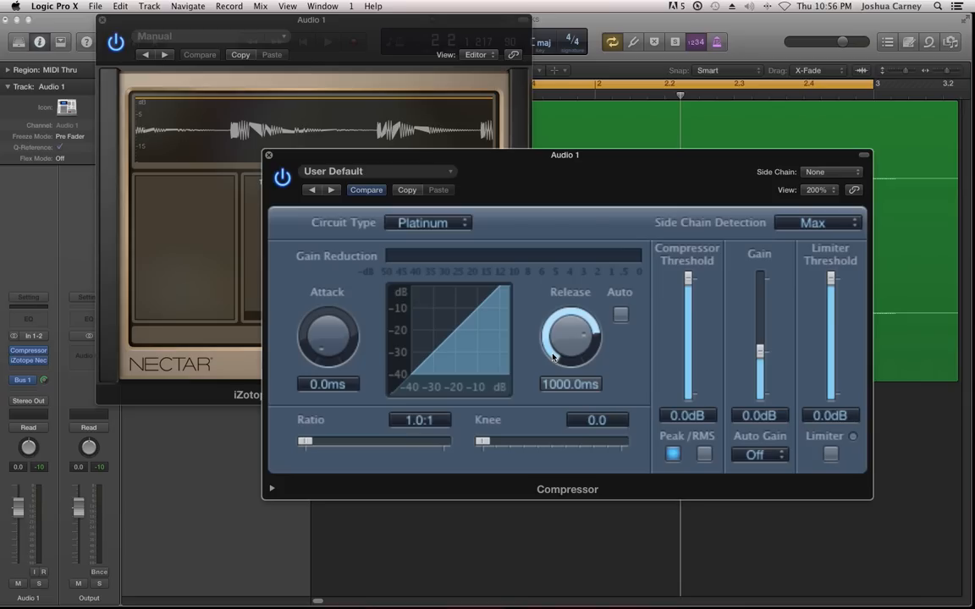
left_click_drag(639, 160, 625, 240)
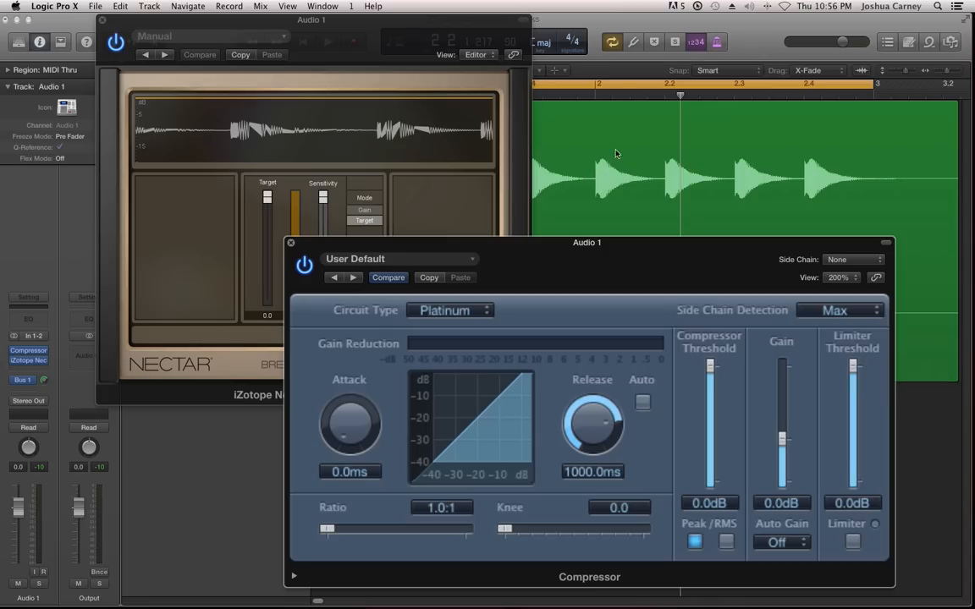
left_click_drag(628, 248, 618, 179)
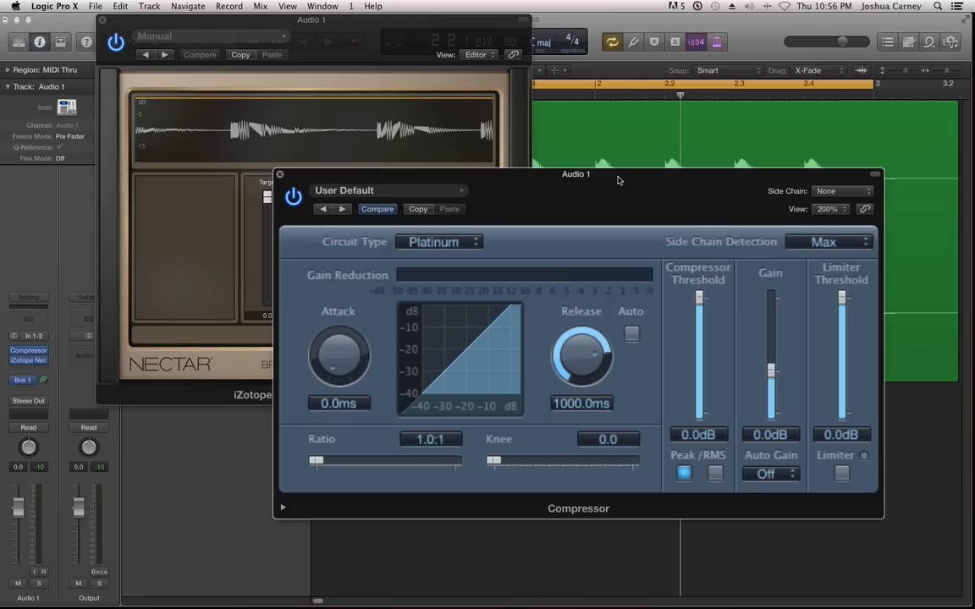
left_click_drag(618, 179, 636, 178)
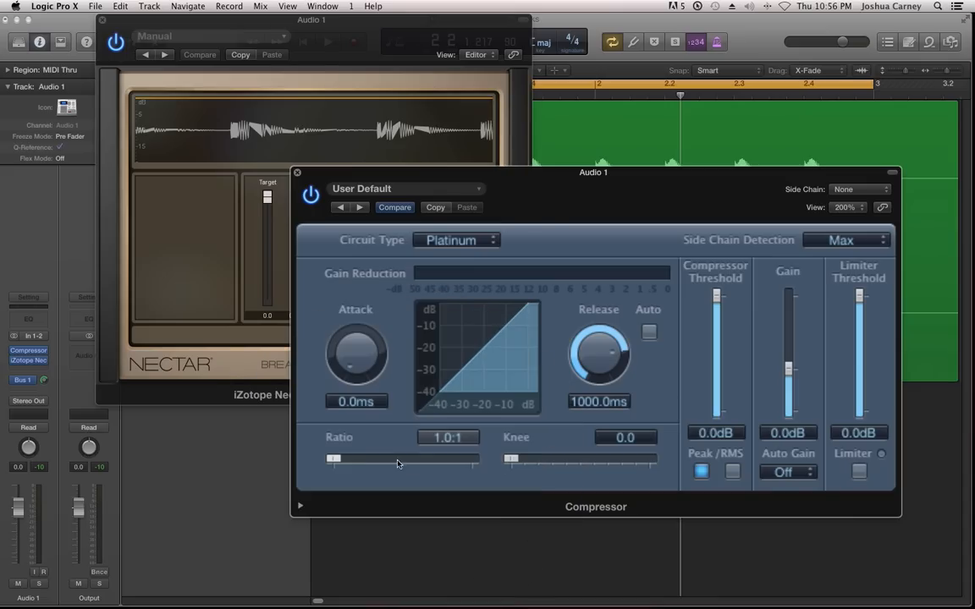
Step: Check the Compressor's ratio, knee and threshold sliders at their minimum-effect positions, and inspect the Auto Gain options
left_click_drag(332, 458, 275, 474)
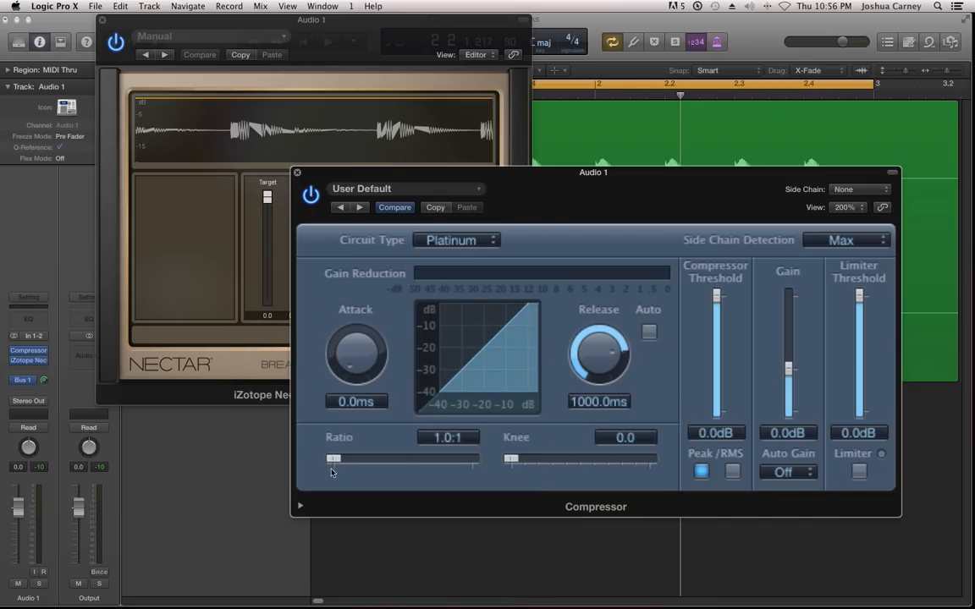
left_click_drag(511, 458, 610, 460)
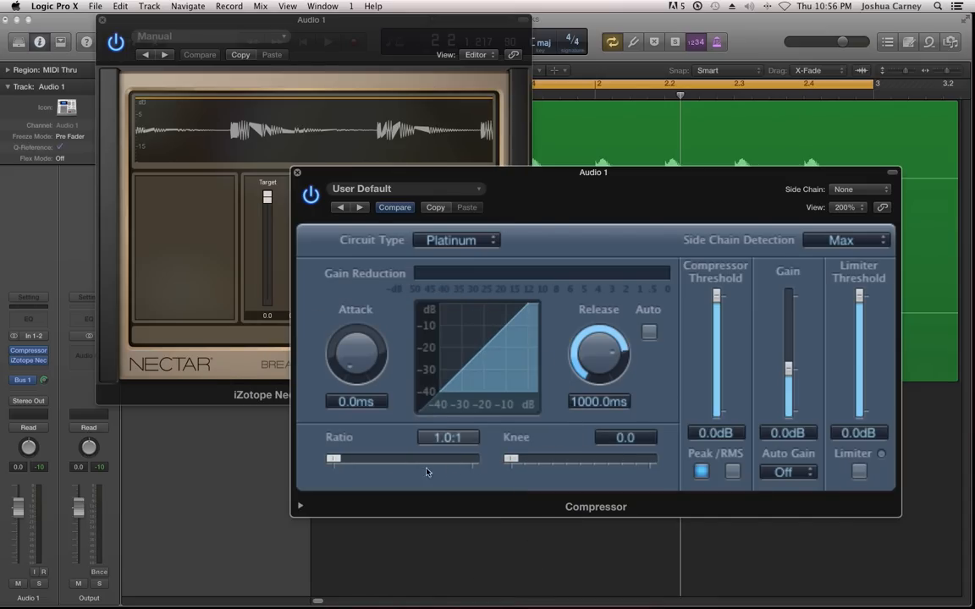
left_click_drag(716, 296, 718, 251)
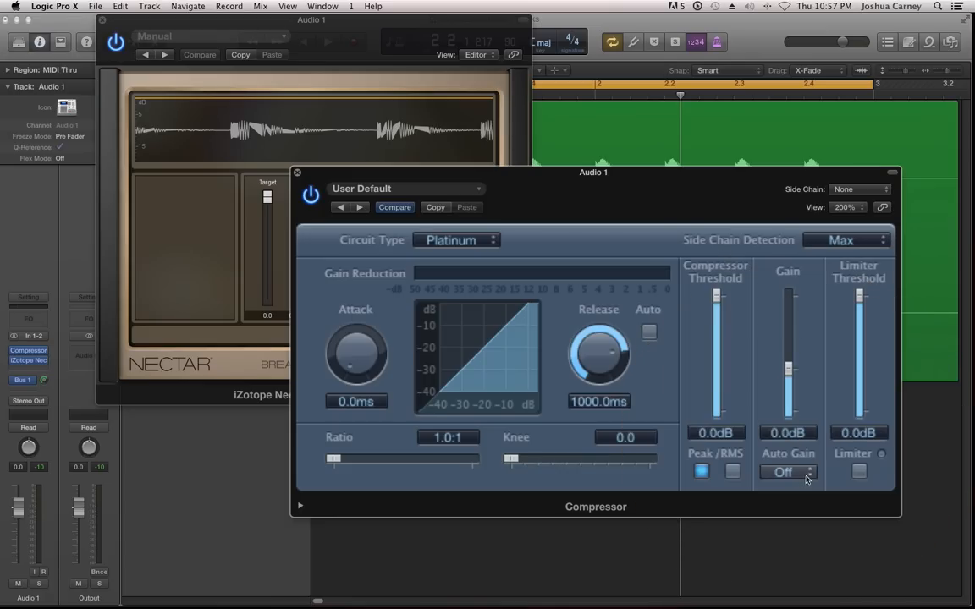
left_click(802, 480)
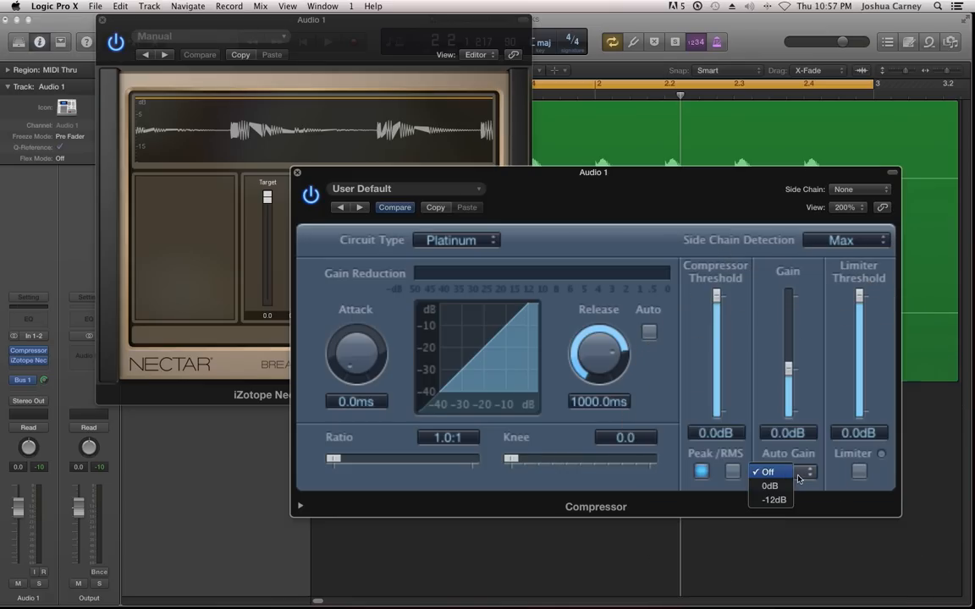
left_click(802, 480)
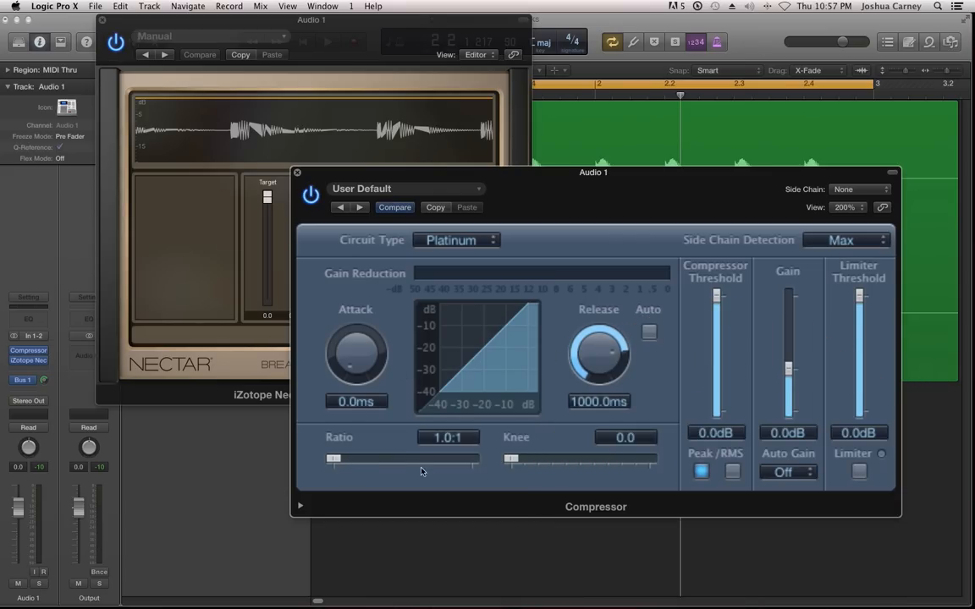
Step: Compare playback of the loop with the Compressor bypassed and with it switched back on
left_click(311, 201)
left_click(310, 201)
left_click(311, 202)
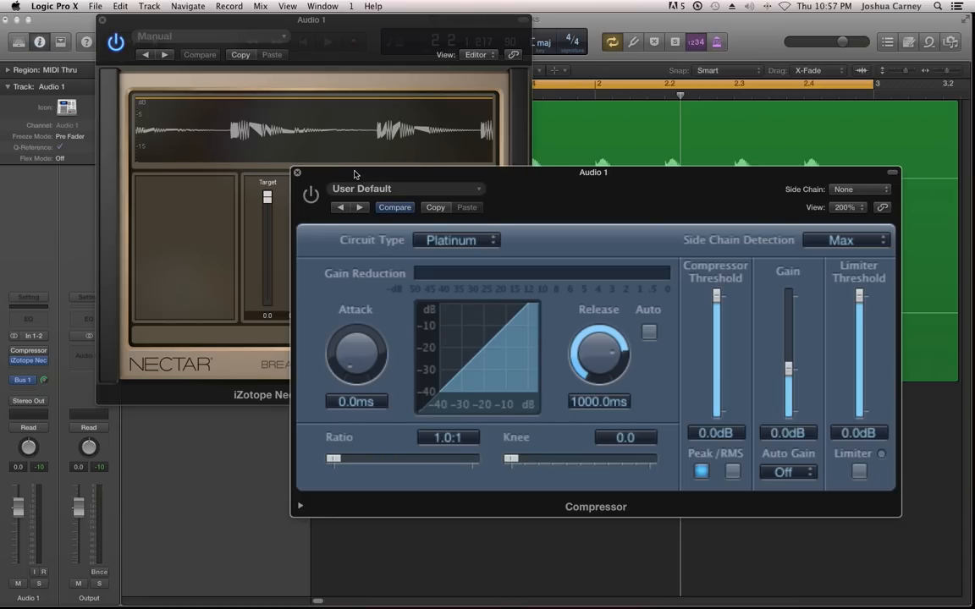
key("space")
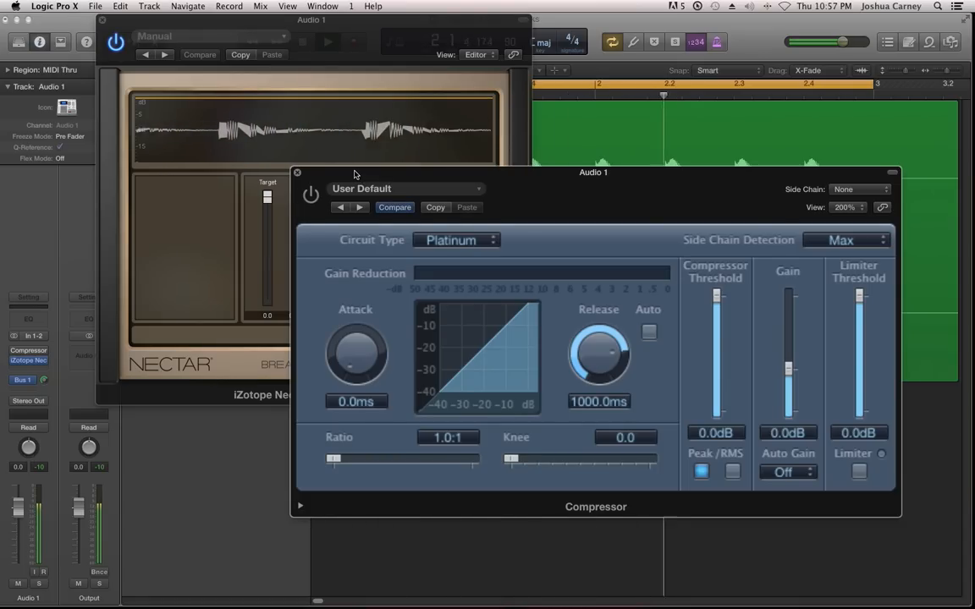
key("space")
left_click(311, 195)
key("space")
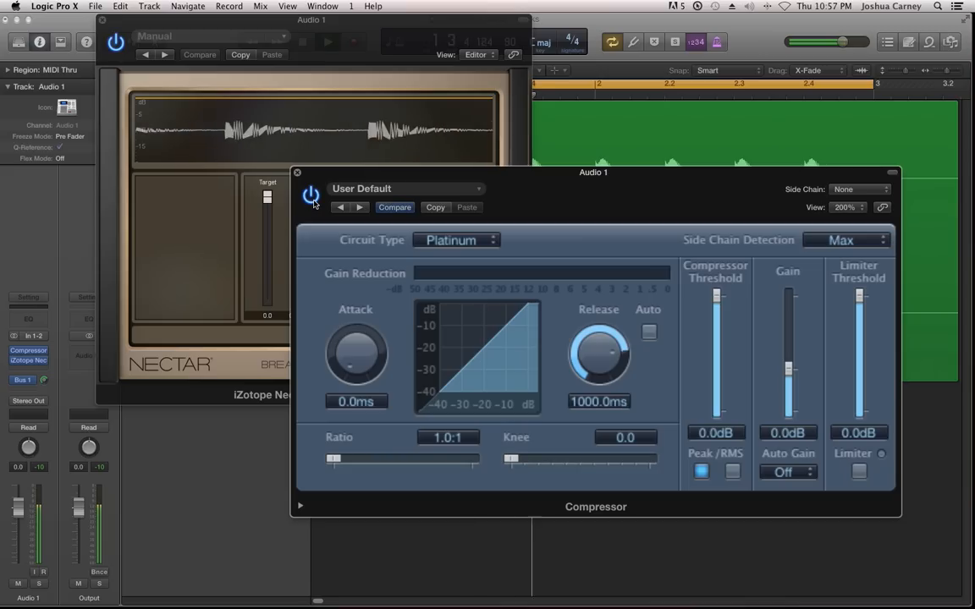
key("space")
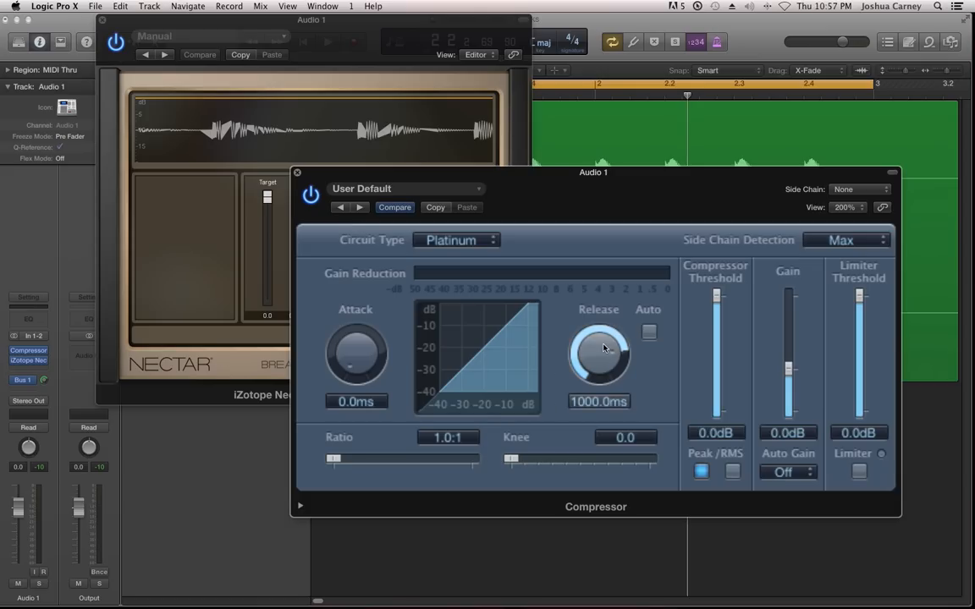
Step: Try a Compressor ratio of 4.1:1 with the threshold kept at 0.0 dB, and return the ratio to 1.0:1
left_click_drag(354, 459, 330, 461)
left_click_drag(716, 295, 720, 272)
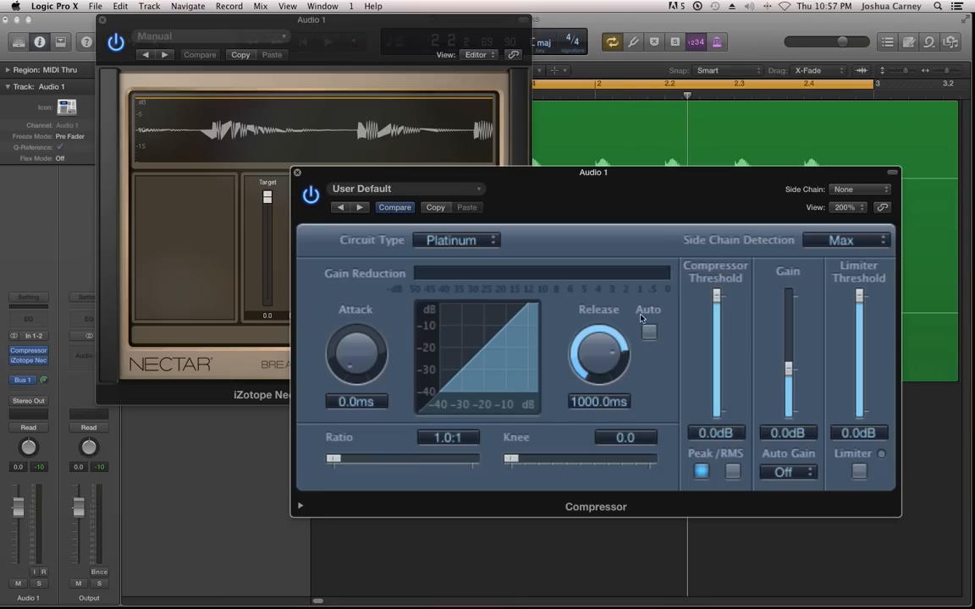
left_click_drag(333, 461, 390, 465)
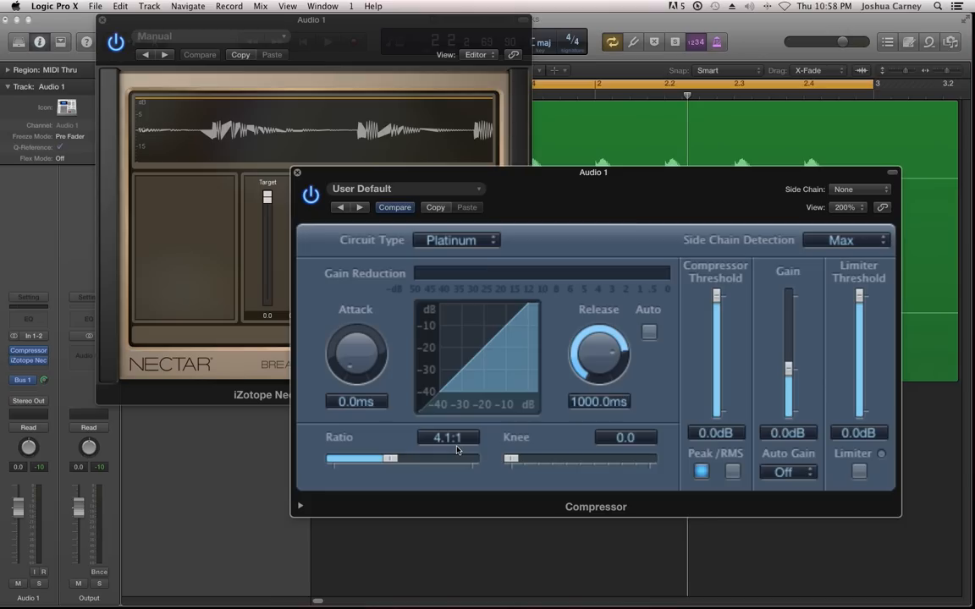
left_click(588, 352)
left_click_drag(718, 301, 716, 279)
left_click_drag(391, 460, 309, 474)
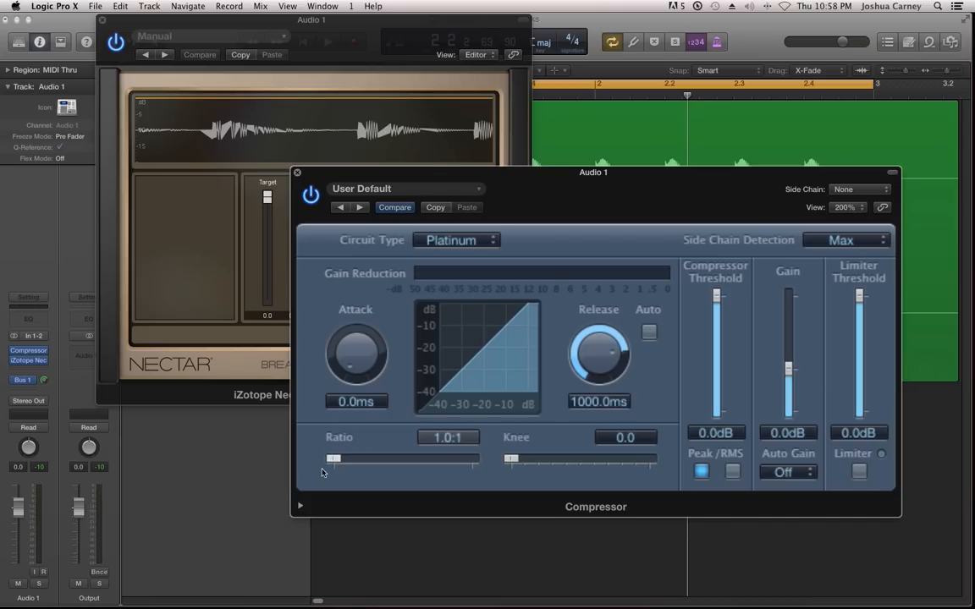
Step: Sweep the Compressor ratio through 10.0:1 and 30.0:1, and settle it at 6.1:1
left_click_drag(321, 472, 429, 469)
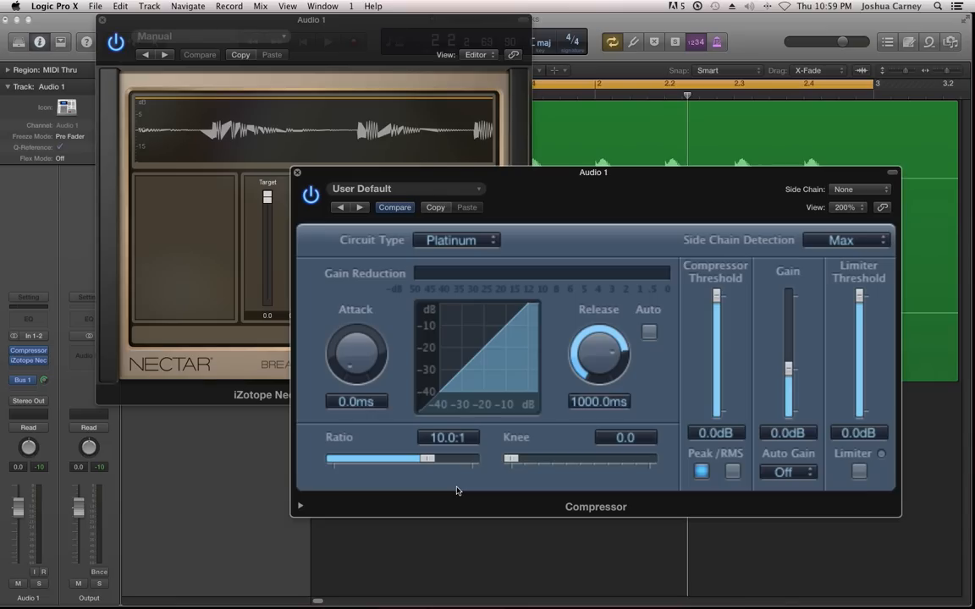
left_click_drag(428, 459, 473, 471)
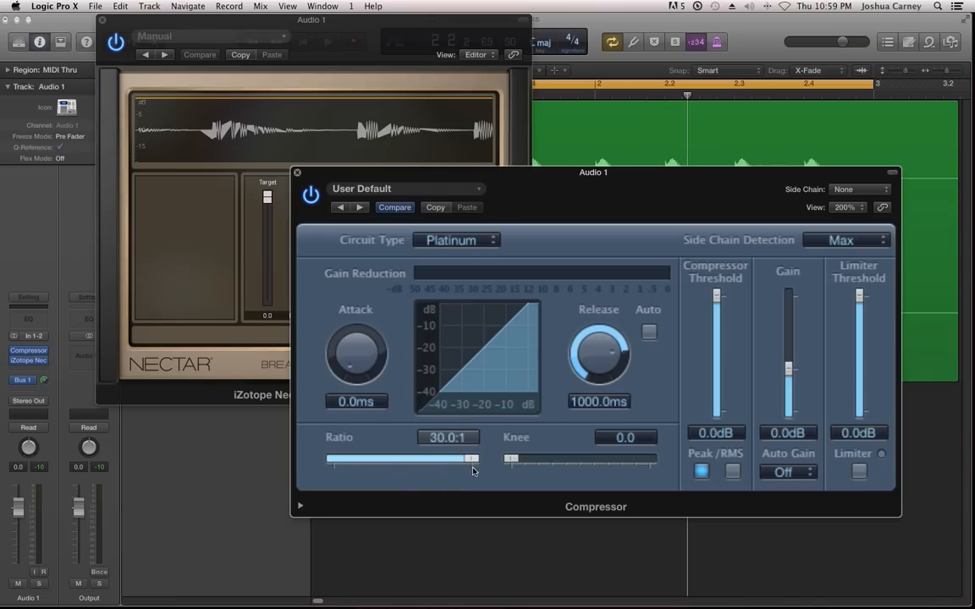
left_click_drag(473, 471, 405, 464)
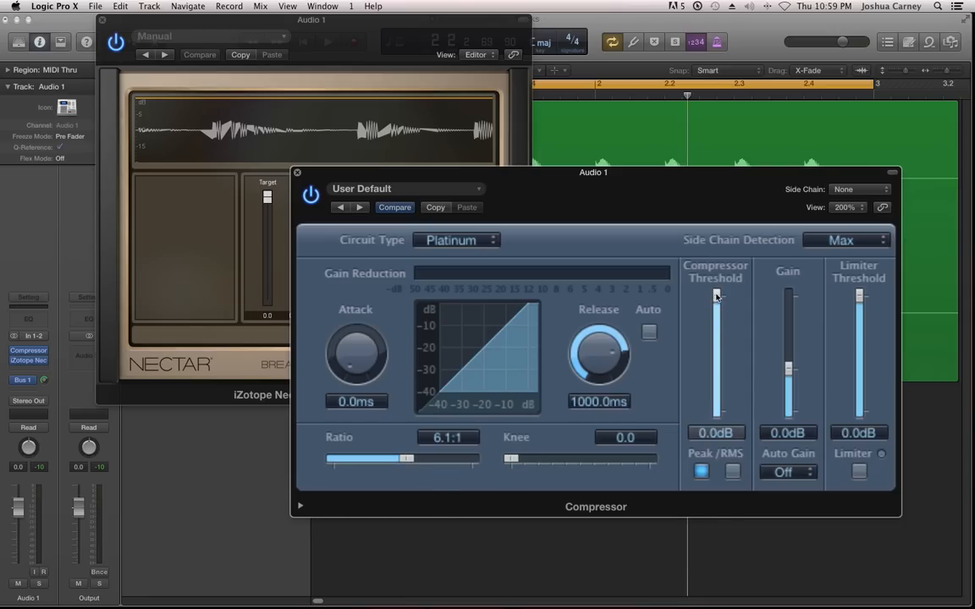
Step: Try Compressor thresholds of -14.0, -28.0 and -5.0 dB, and return the threshold to 0.0 dB
left_click_drag(716, 295, 721, 331)
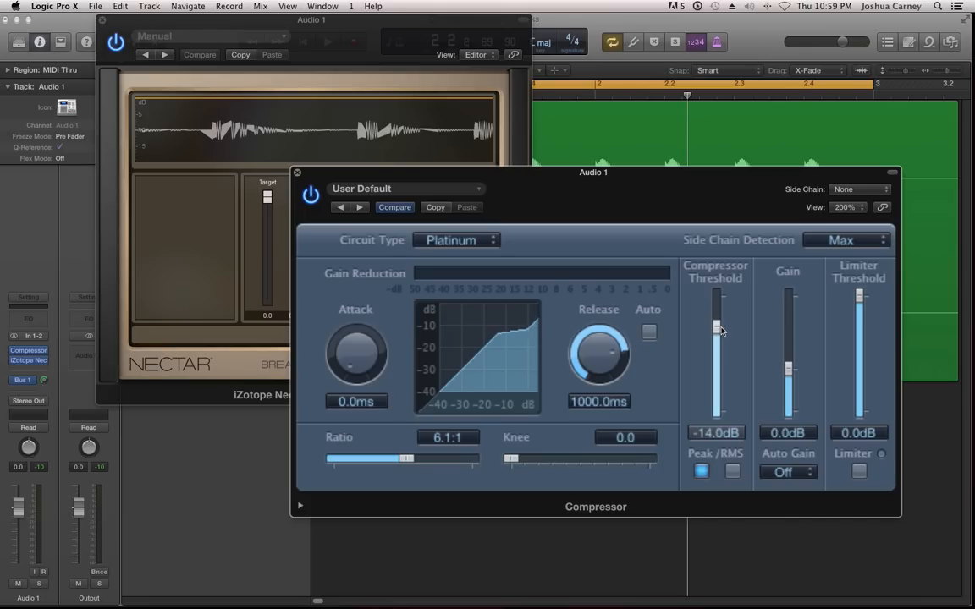
left_click_drag(721, 331, 720, 359)
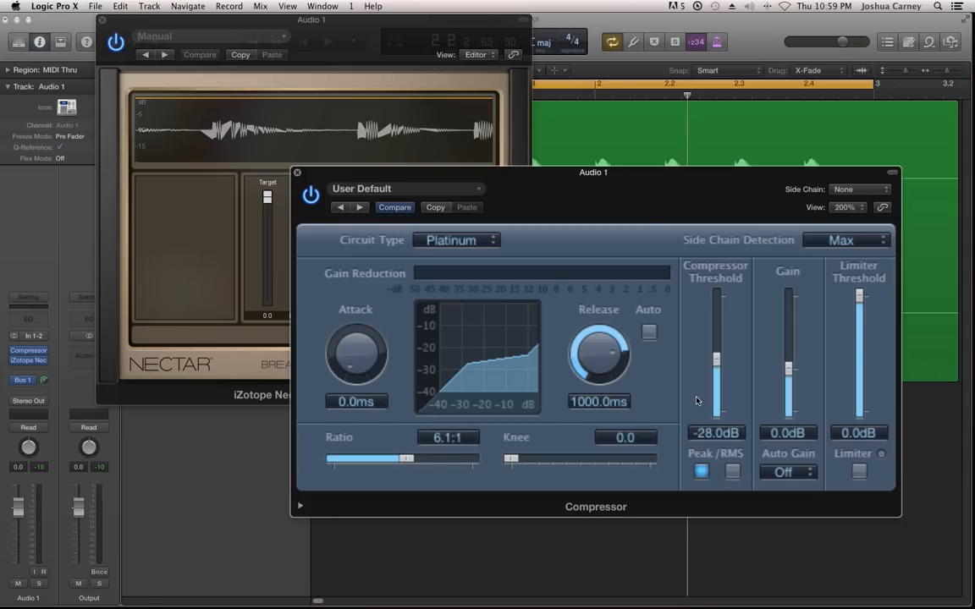
left_click_drag(717, 363, 717, 307)
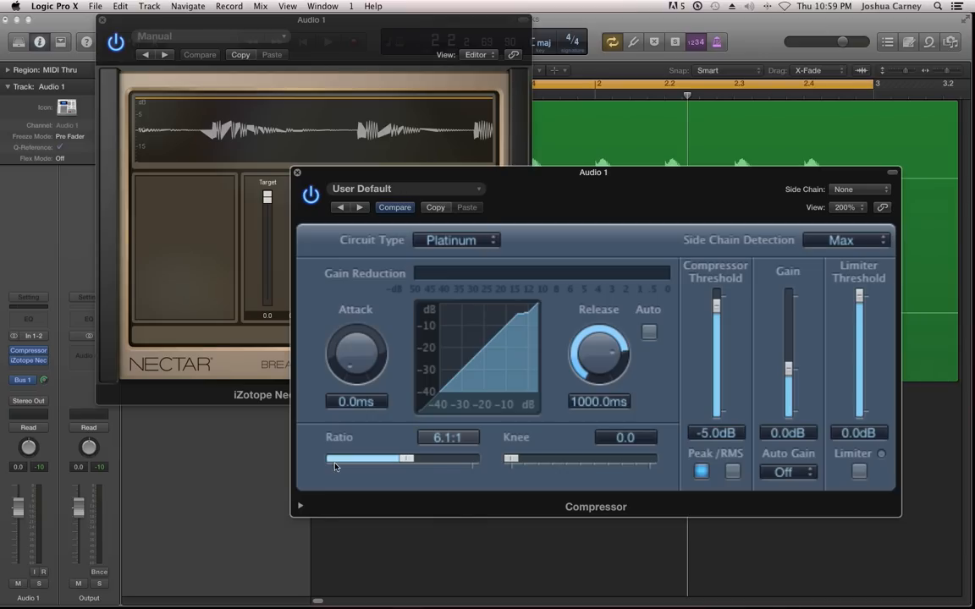
mouse_move(717, 306)
left_mouse_down()
mouse_move(716, 290)
mouse_move(715, 350)
mouse_move(716, 289)
left_mouse_up()
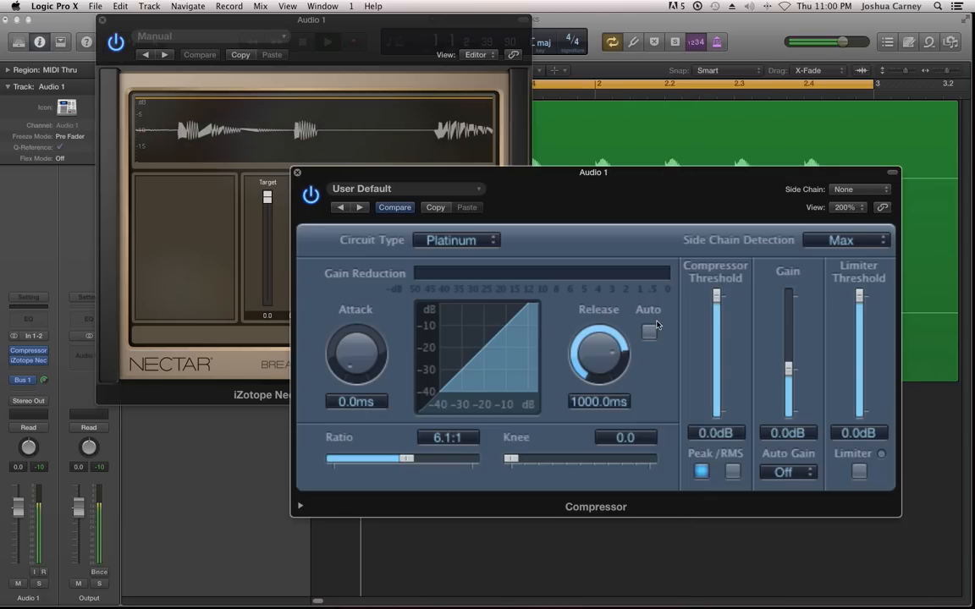
Step: Sweep the Compressor threshold down and back to -15.5 dB during loop playback, and reset it to 0.0 dB
left_click_drag(713, 301, 721, 377)
left_click_drag(723, 382, 717, 334)
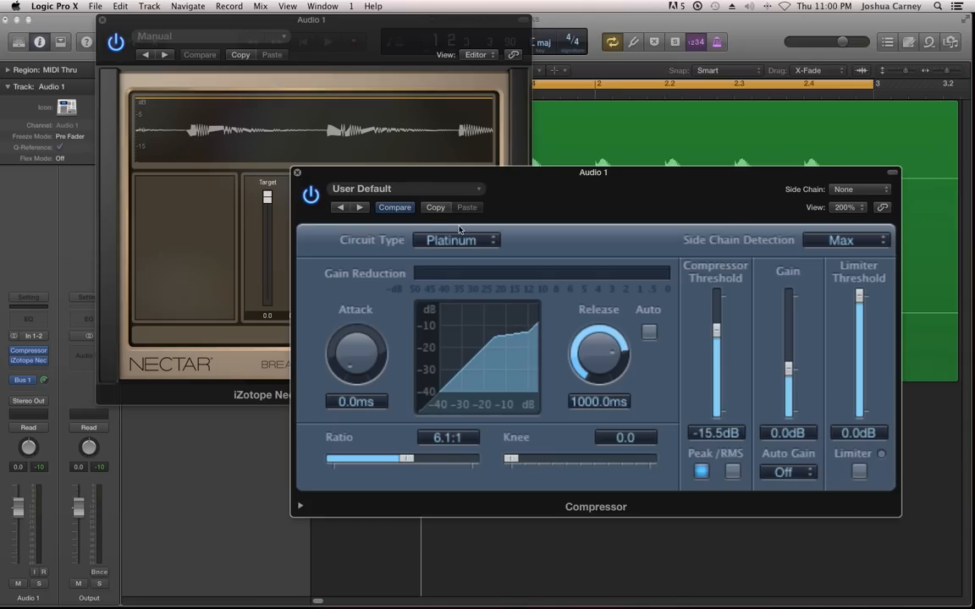
left_click_drag(715, 330, 699, 282)
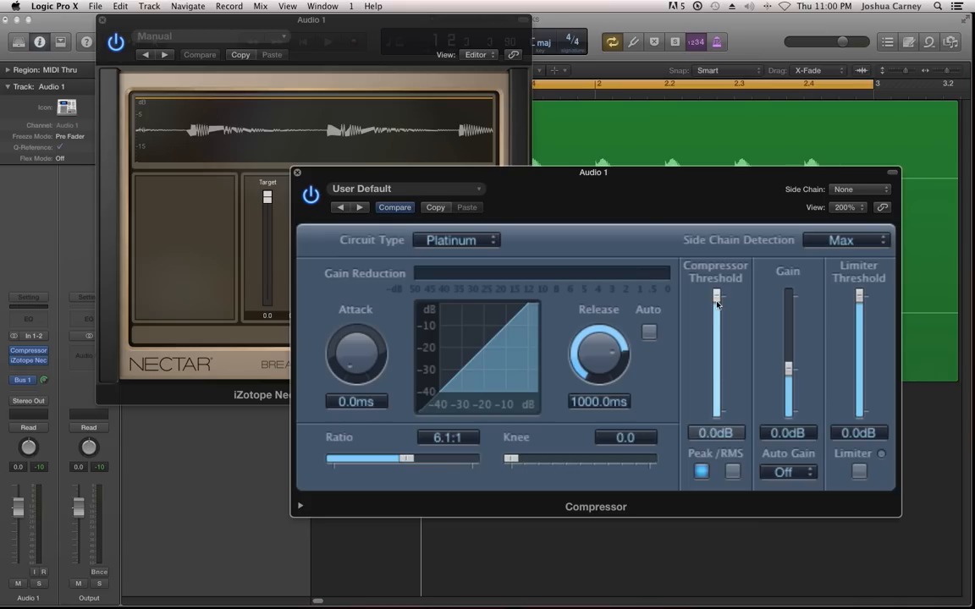
Step: Lower the Compressor threshold to -20.5 dB, and adjust it to -15.0 dB while auditioning the loop
left_click_drag(716, 302, 722, 350)
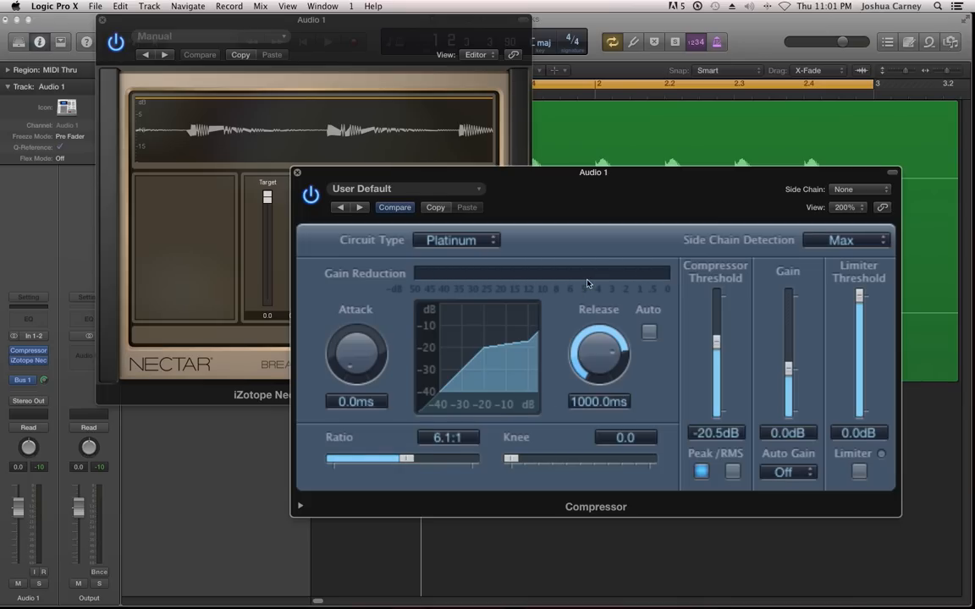
key("space")
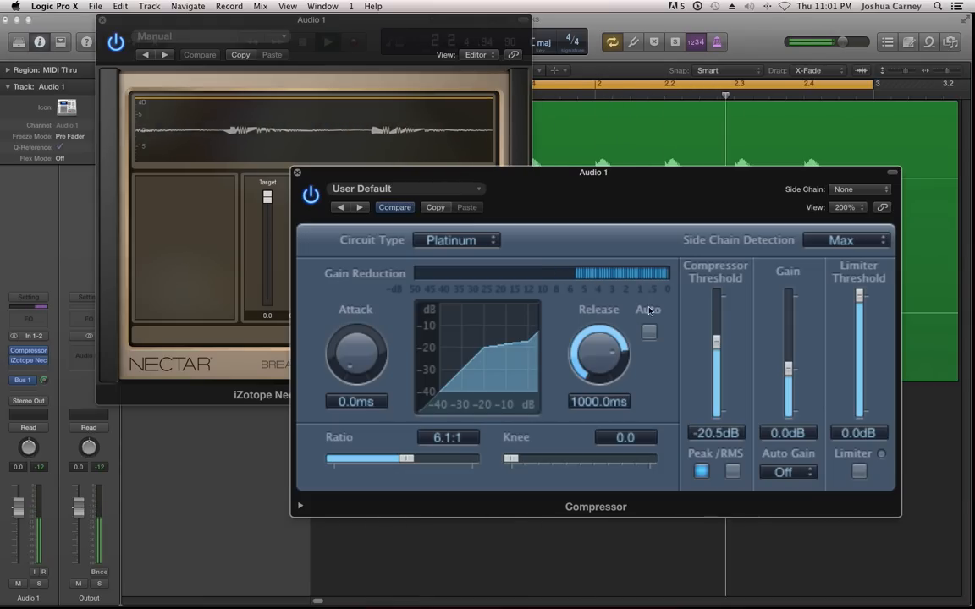
mouse_move(717, 343)
left_mouse_down()
mouse_move(722, 400)
mouse_move(711, 292)
mouse_move(704, 314)
mouse_move(716, 331)
left_mouse_up()
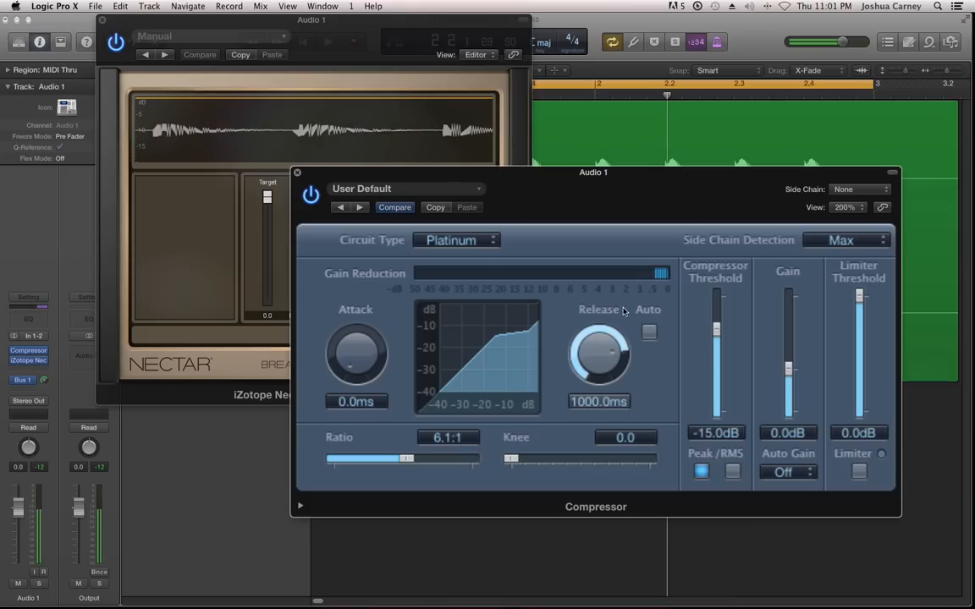
key("space")
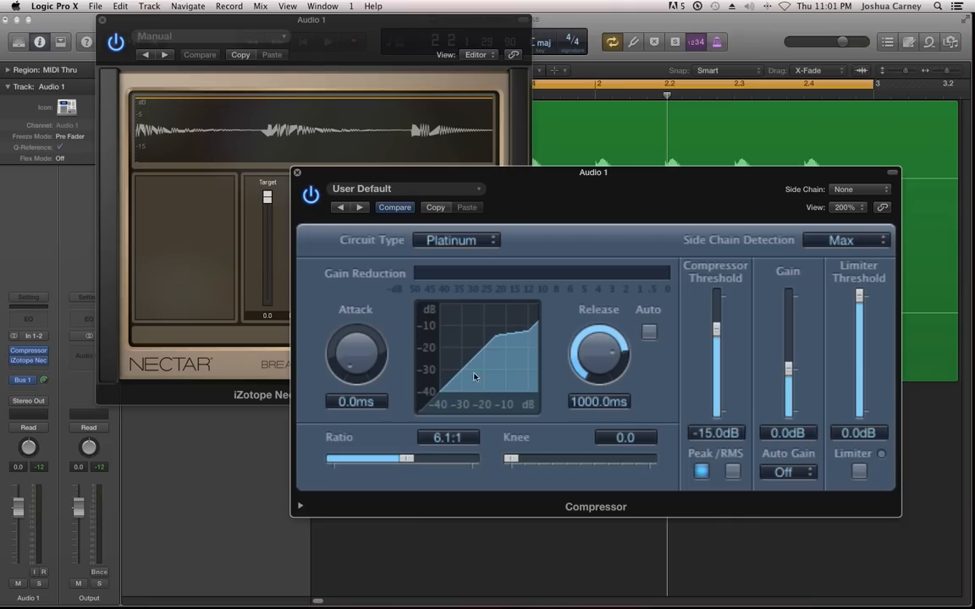
Step: Move the Compressor window down to uncover the audio region, return it over the arrangement, and play the loop
left_click_drag(728, 185, 714, 317)
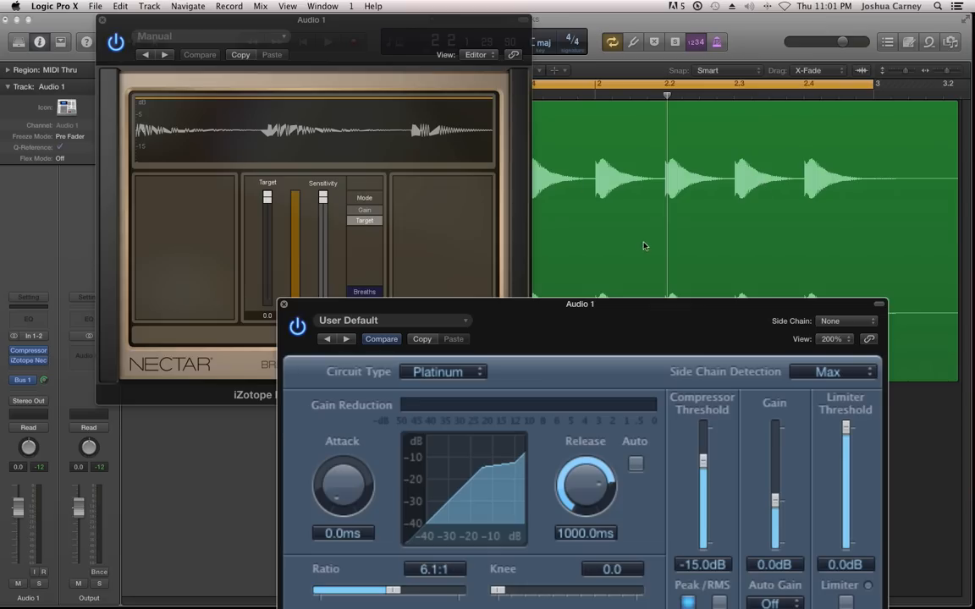
left_click_drag(639, 302, 655, 148)
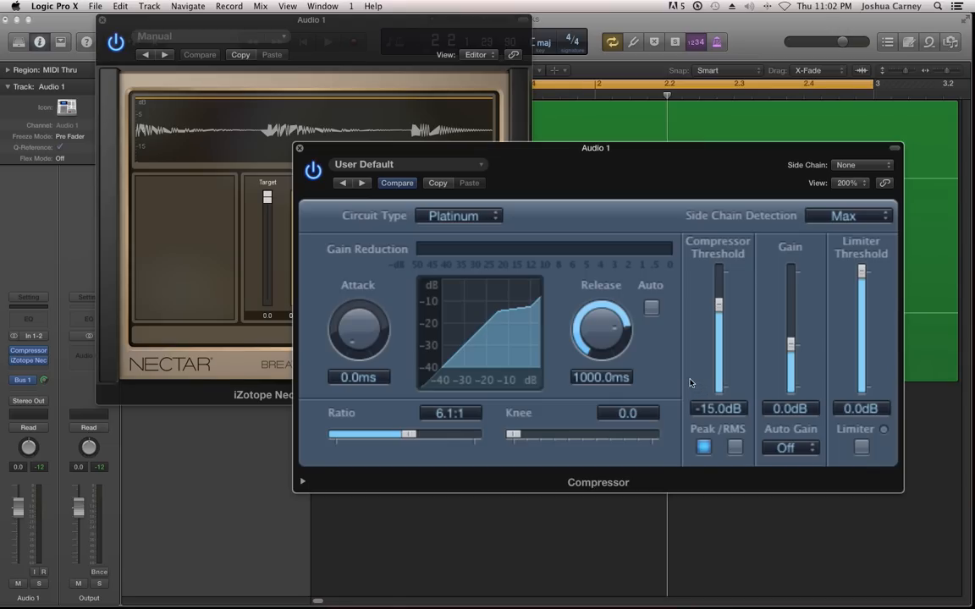
key("space")
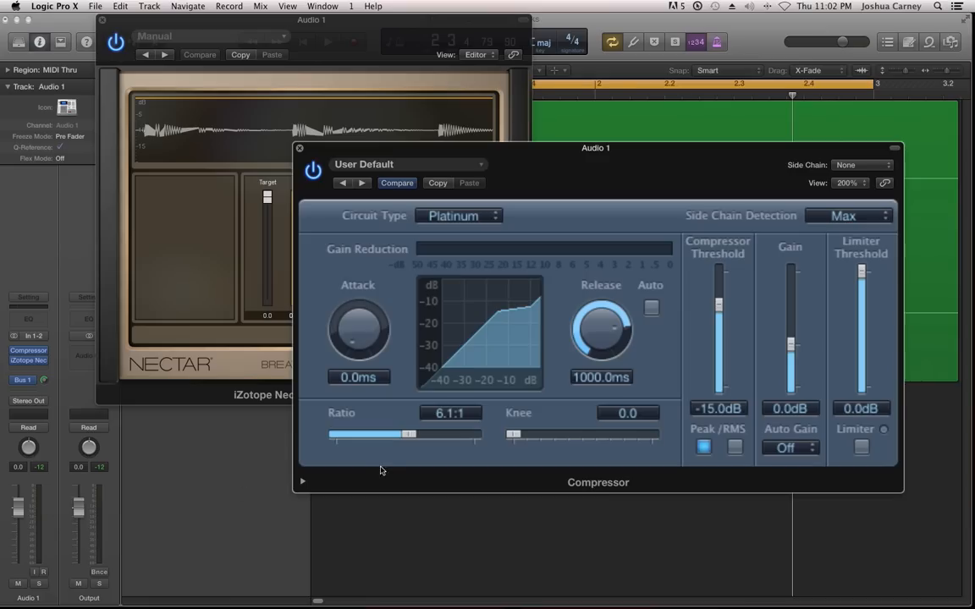
Step: Try Compressor gains of 11.5, 8.5, 0.0 and 14.0 dB, auditioning the loop, and settle the gain at 8.0 dB
left_click_drag(801, 345, 797, 324)
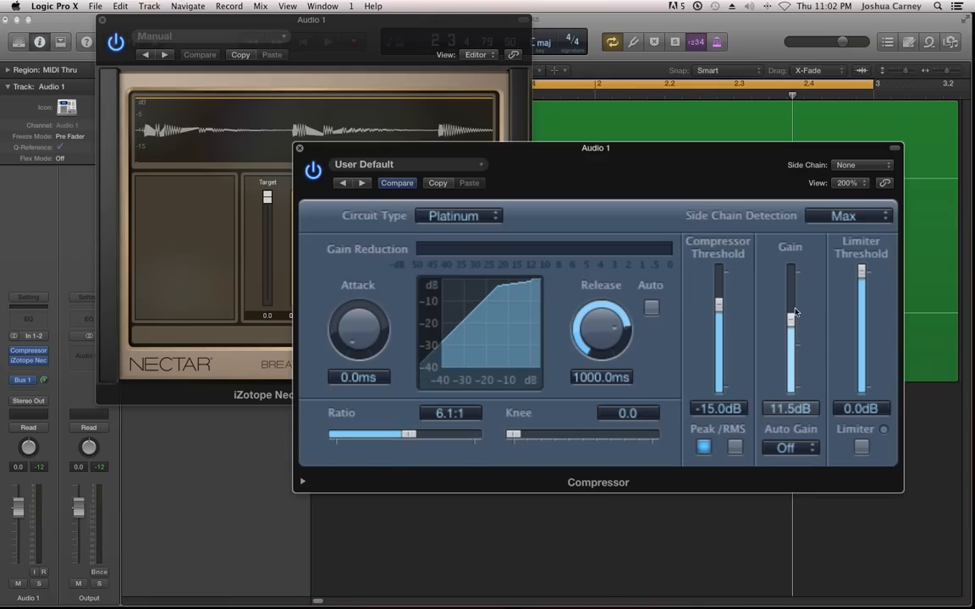
mouse_move(793, 325)
left_mouse_down()
mouse_move(795, 337)
mouse_move(790, 329)
left_mouse_up()
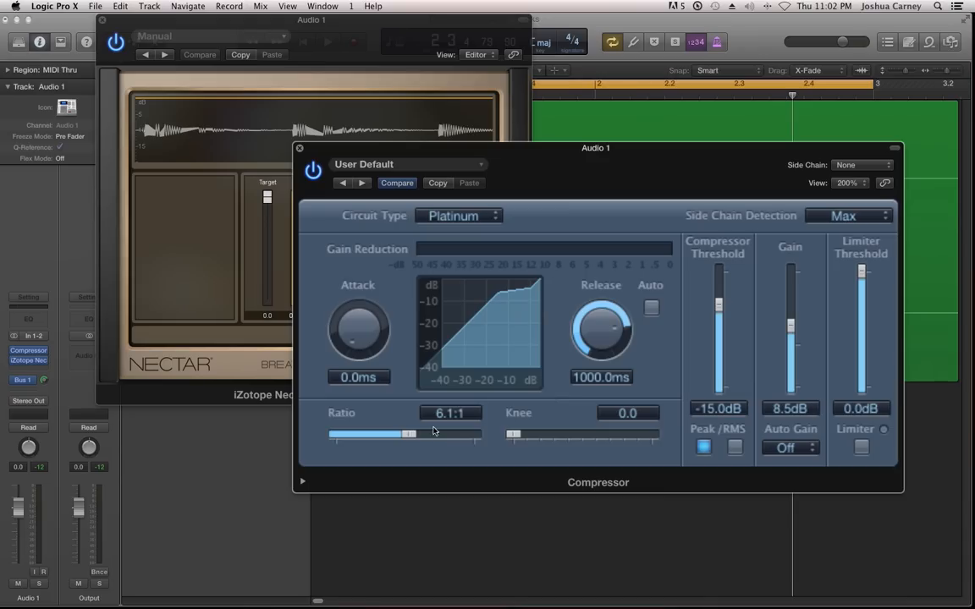
left_click_drag(792, 331, 792, 349)
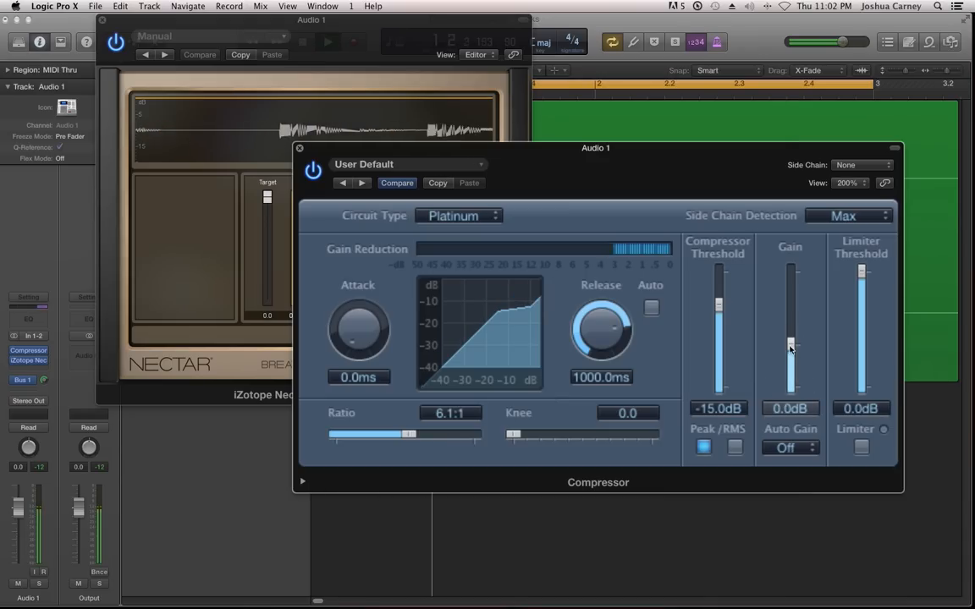
left_click_drag(792, 354, 793, 313)
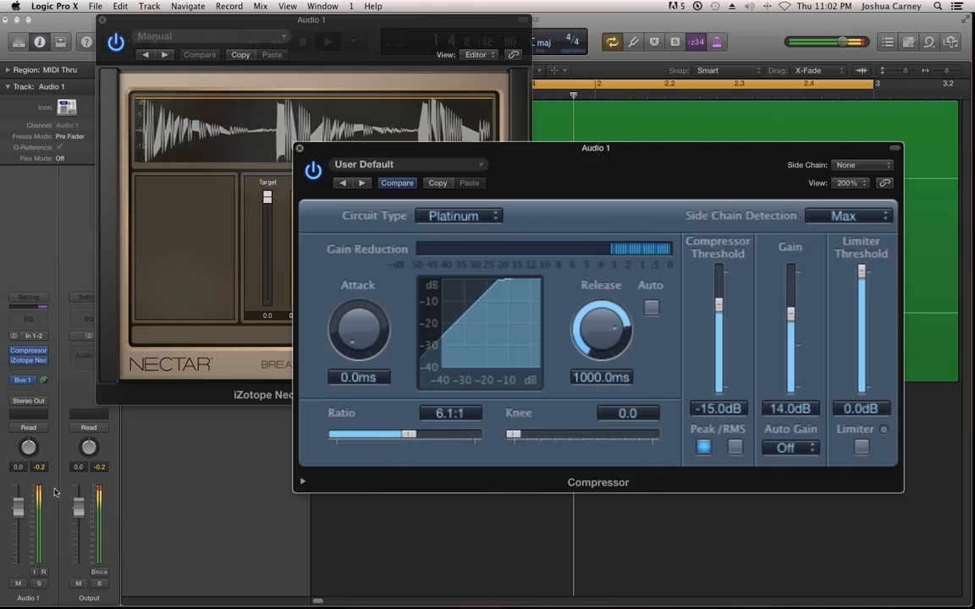
key("space")
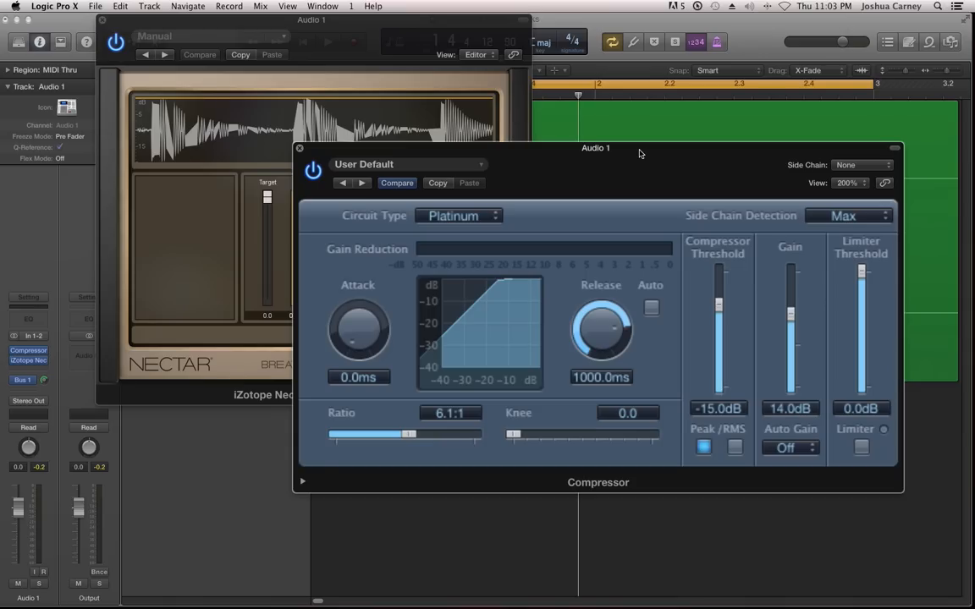
mouse_move(792, 316)
left_mouse_down()
mouse_move(794, 333)
mouse_move(801, 328)
left_mouse_up()
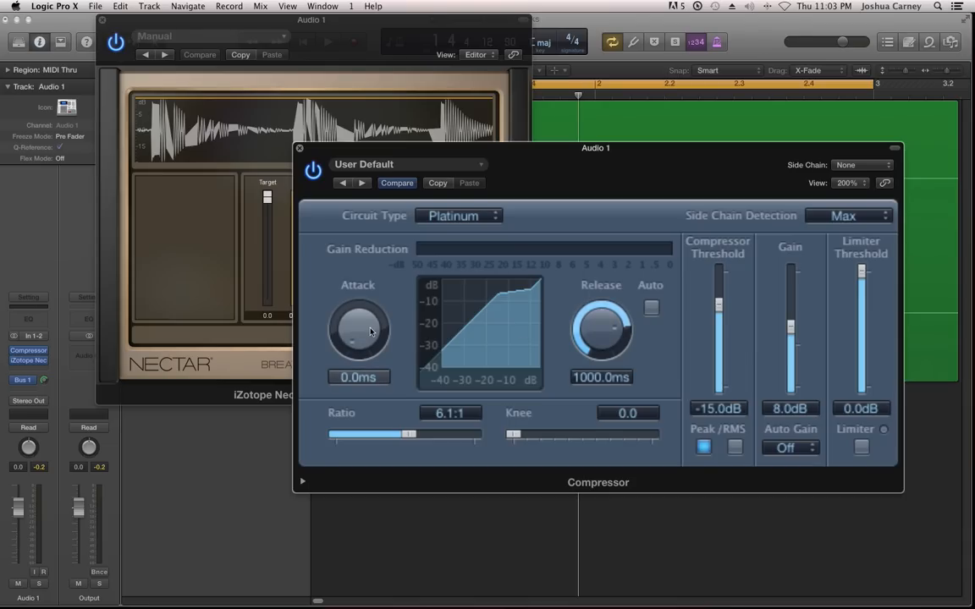
Step: Move the Compressor window below Nectar's waveform, raise the attack to 101.0 ms, and inspect the waveform's transient in Nectar
left_click_drag(362, 336, 339, 326)
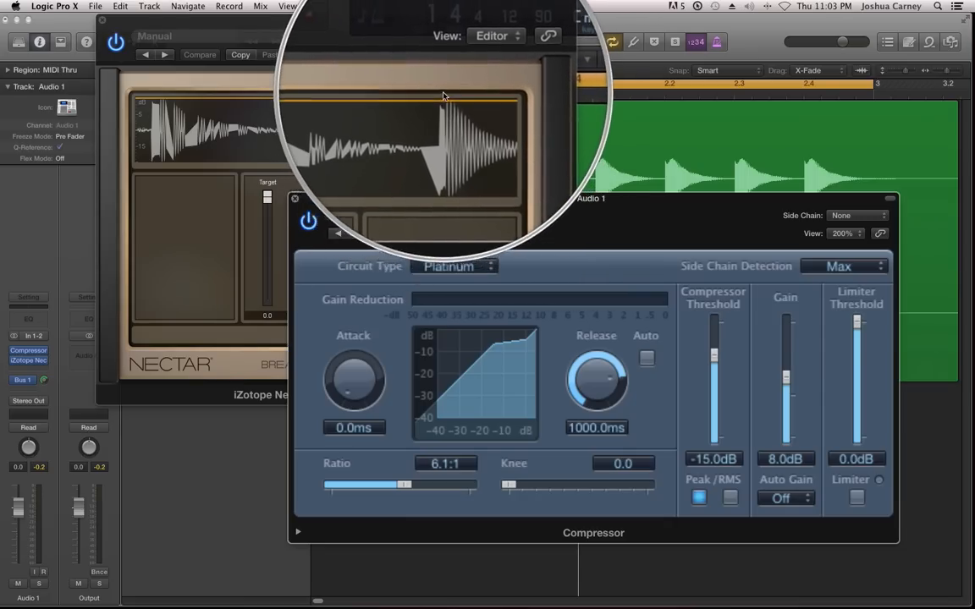
left_click(448, 111)
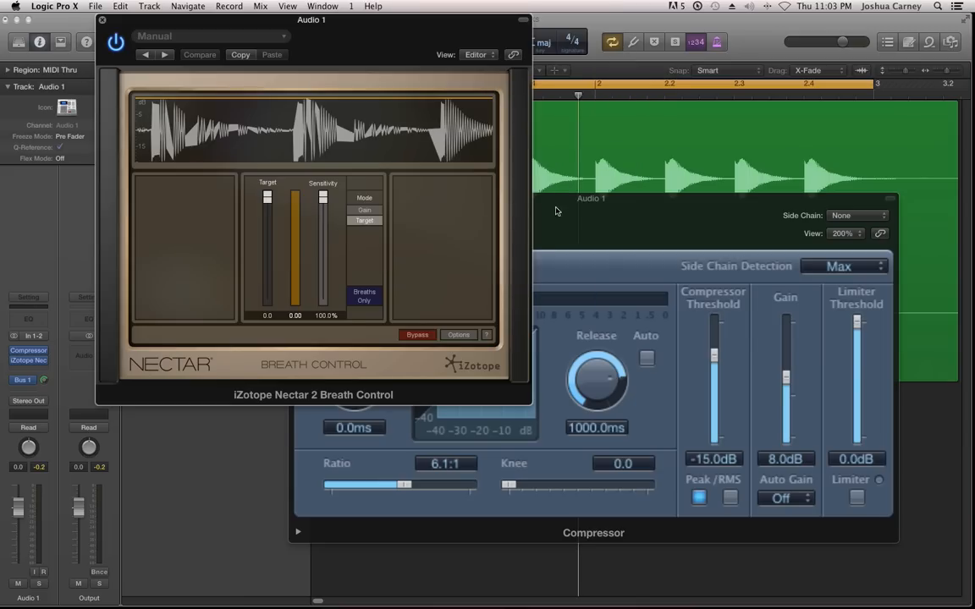
left_click(556, 212)
left_click_drag(357, 379, 357, 255)
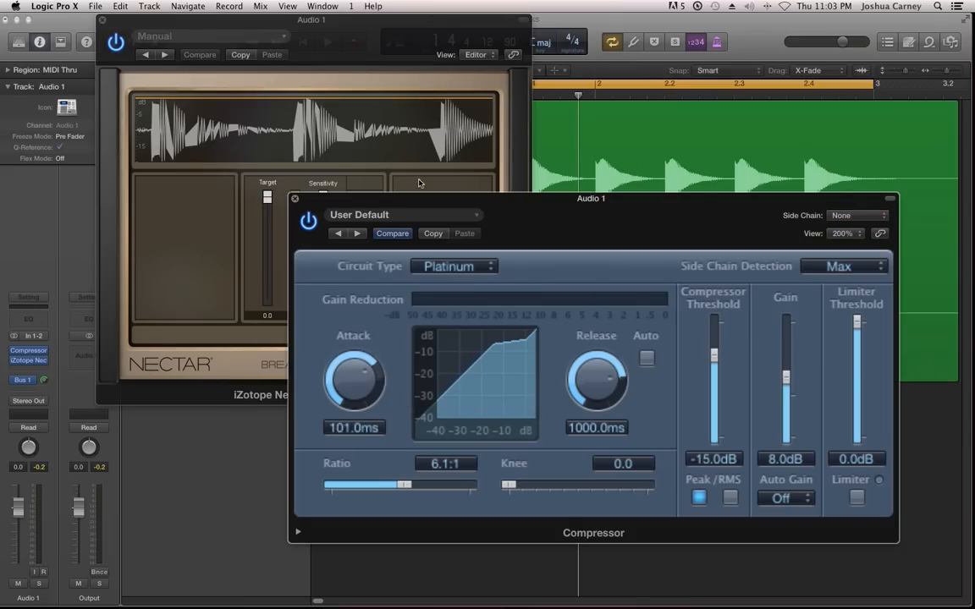
left_click(398, 103)
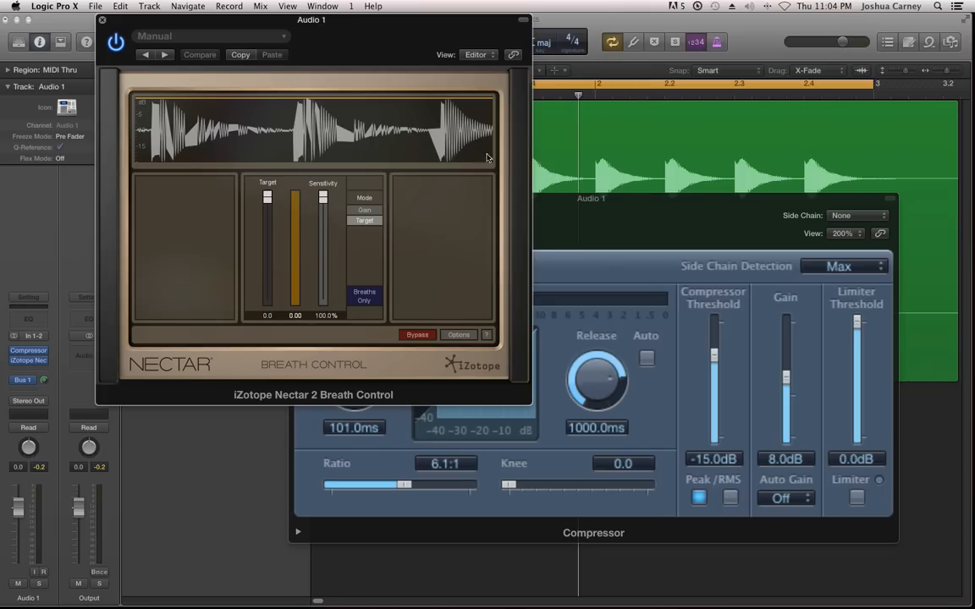
Step: Try Compressor attack times of 14.5 ms and 200.0 ms, checking Nectar's waveform between the changes
left_click(570, 256)
left_click_drag(347, 366, 336, 386)
left_click(453, 76)
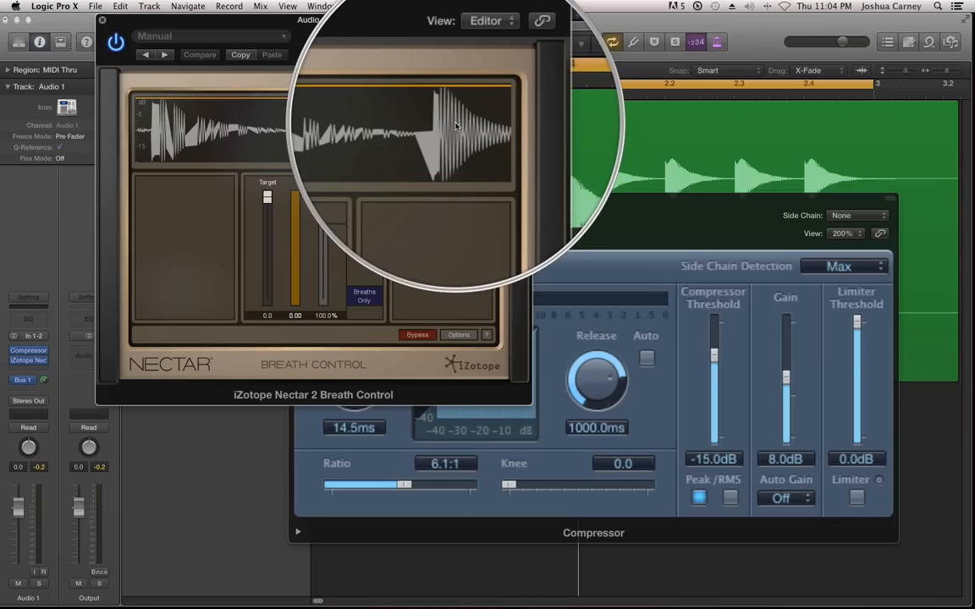
left_click(563, 203)
left_click_drag(378, 386, 344, 243)
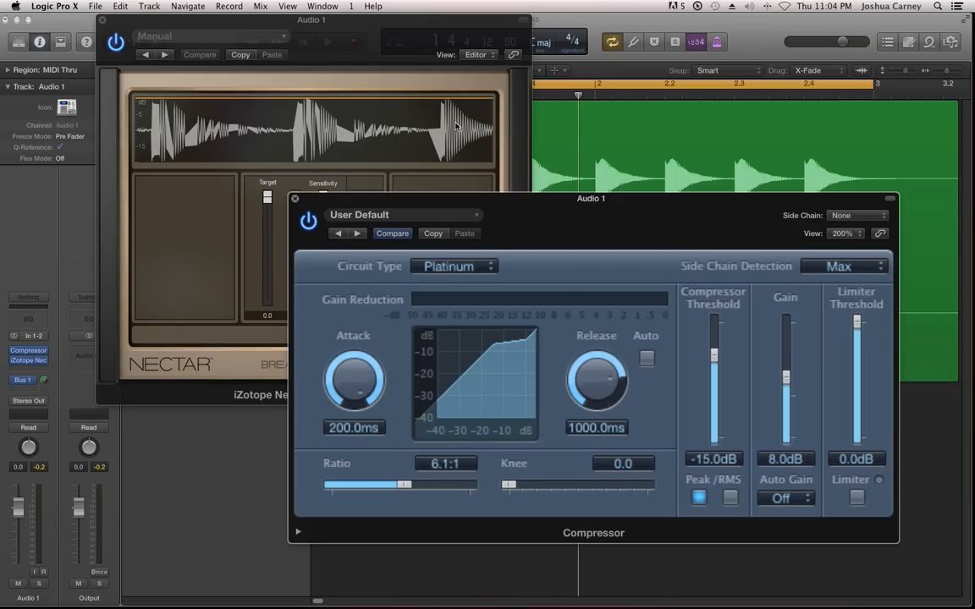
Step: Lower the Compressor attack to 0.0 ms, start the loop, and raise the attack to 200.0 ms during playback
left_click_drag(338, 364, 381, 564)
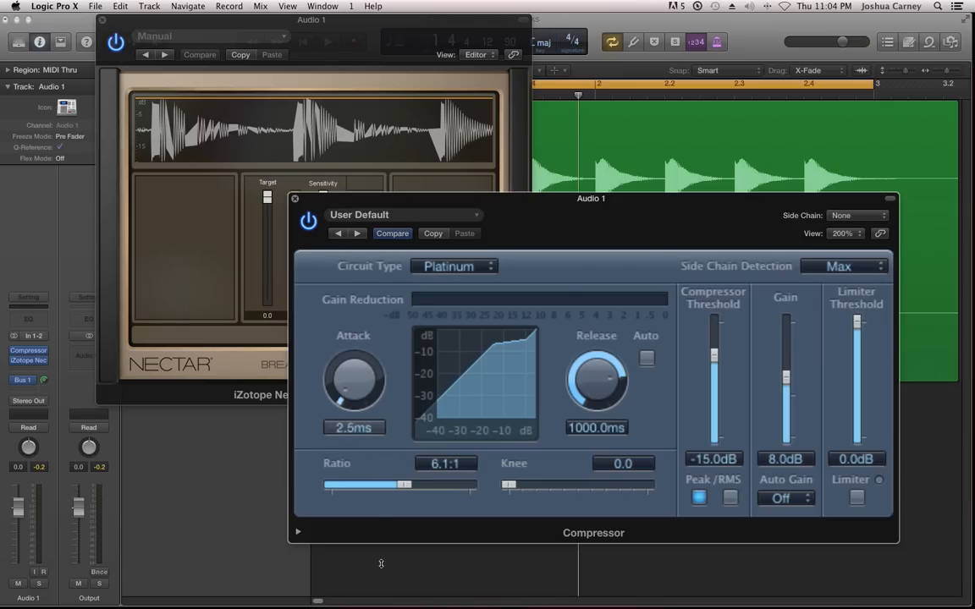
key("space")
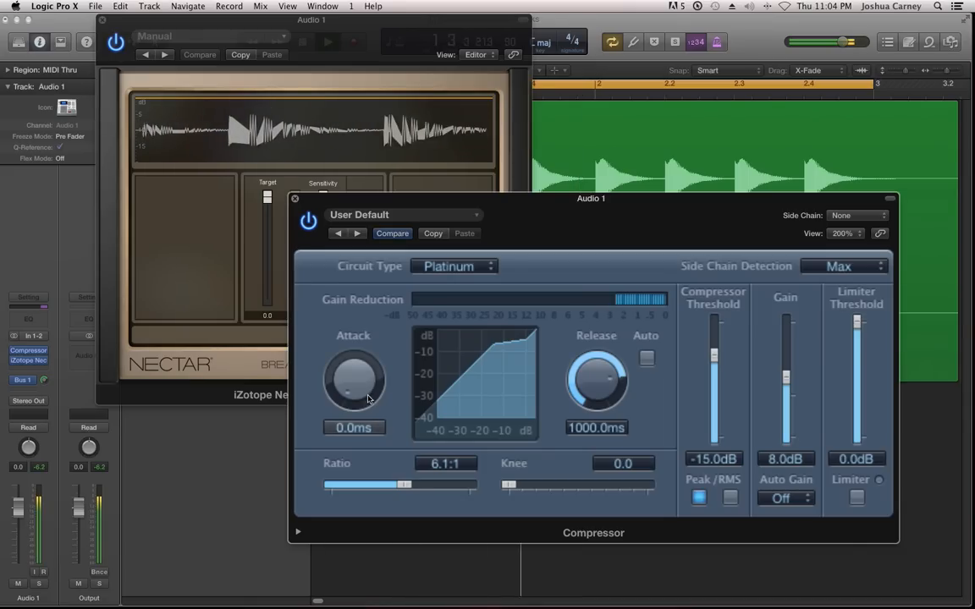
left_click_drag(362, 388, 347, 209)
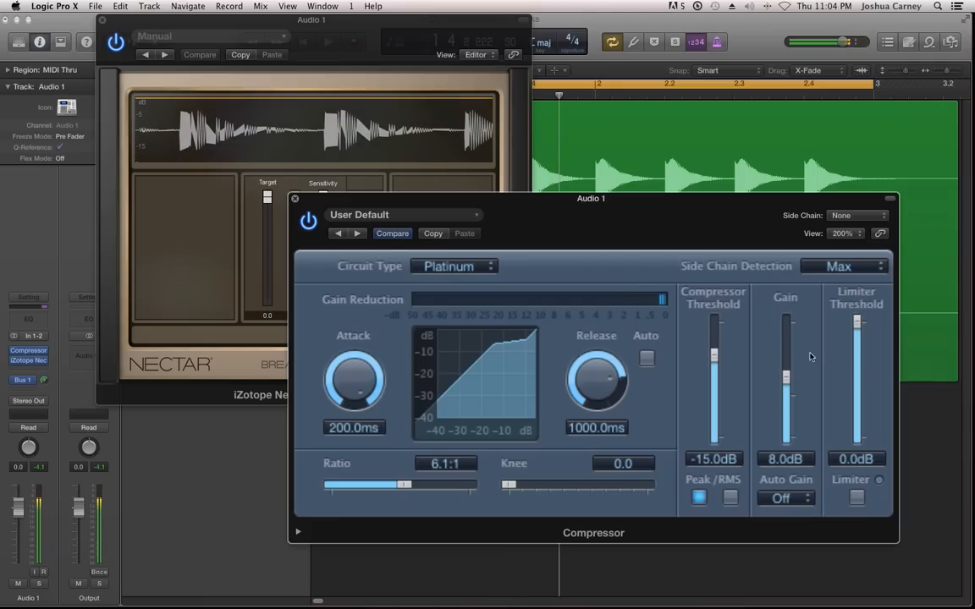
Step: Set the Compressor threshold to -22.5 dB, gain to 12.5 dB, attack to 0.0 ms, ratio to 13.0:1 and release to 97.0 ms
left_click_drag(715, 357, 717, 374)
left_click_drag(786, 378, 787, 364)
left_click_drag(354, 382, 451, 556)
left_click_drag(404, 485, 436, 488)
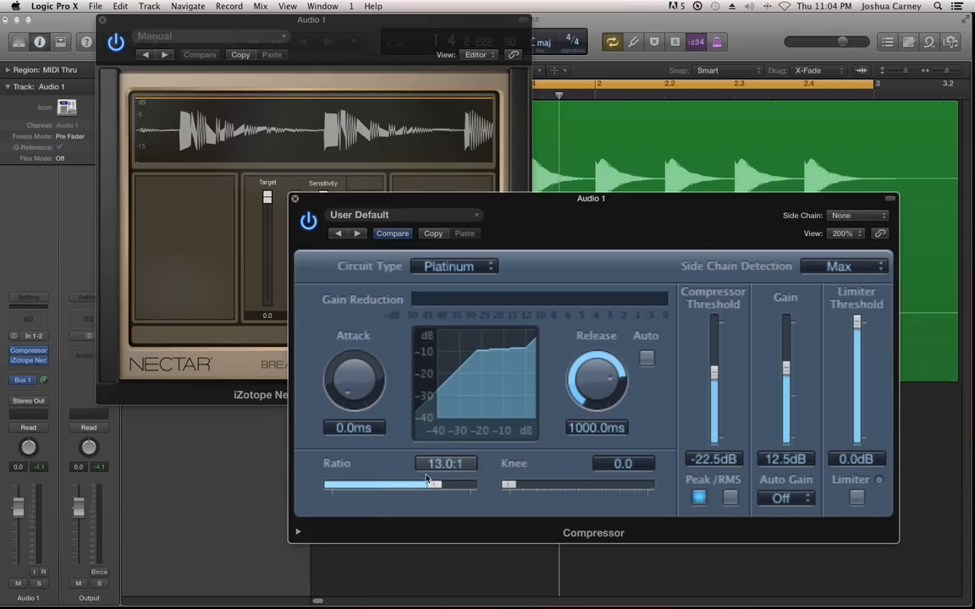
left_click_drag(597, 381, 599, 411)
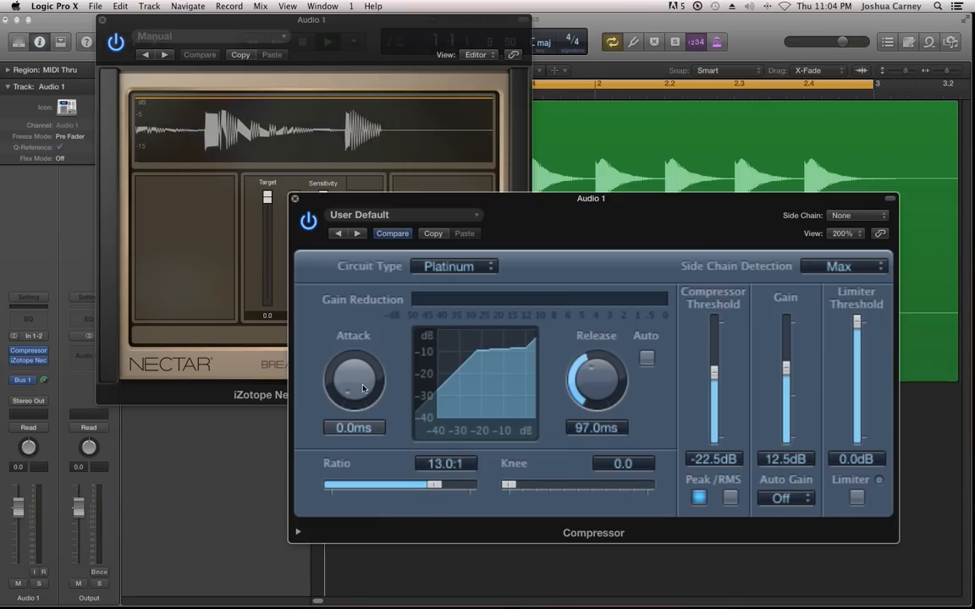
Step: Raise the Compressor attack to 5.5 ms and 8.0 ms during loop playback, stop it, and undo and redo the last project change
left_click_drag(362, 388, 359, 368)
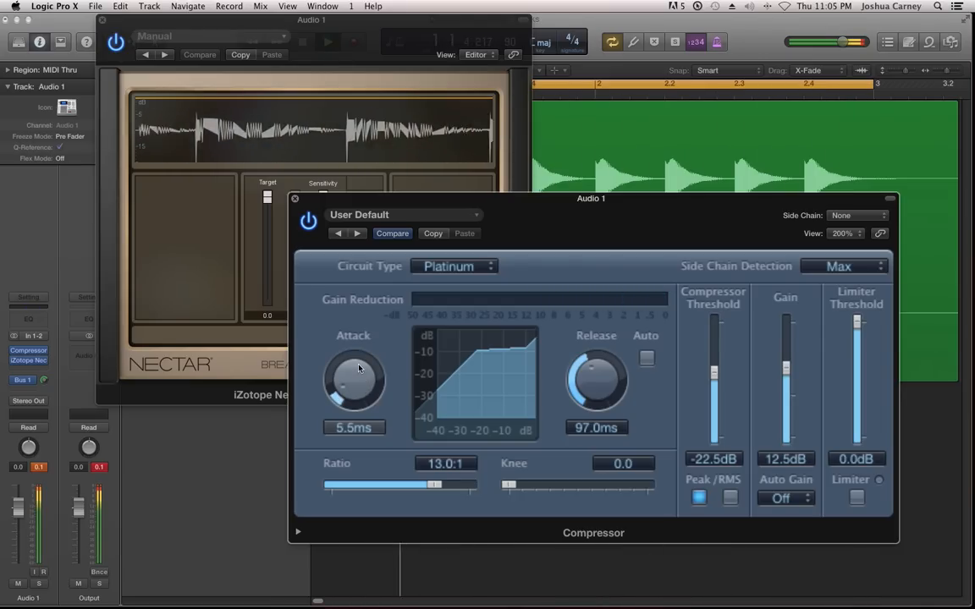
left_click_drag(359, 368, 326, 410)
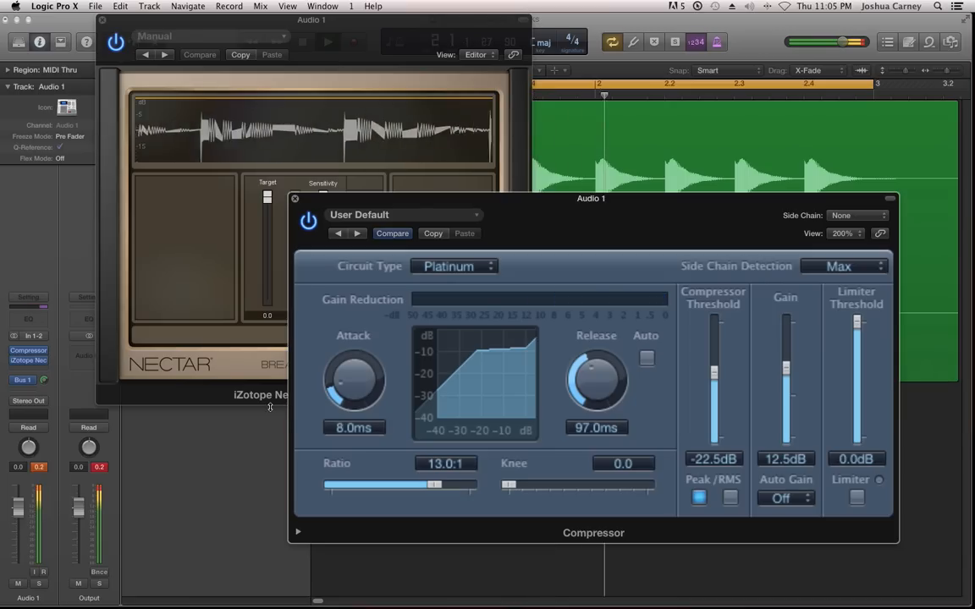
key("space")
key("super+z")
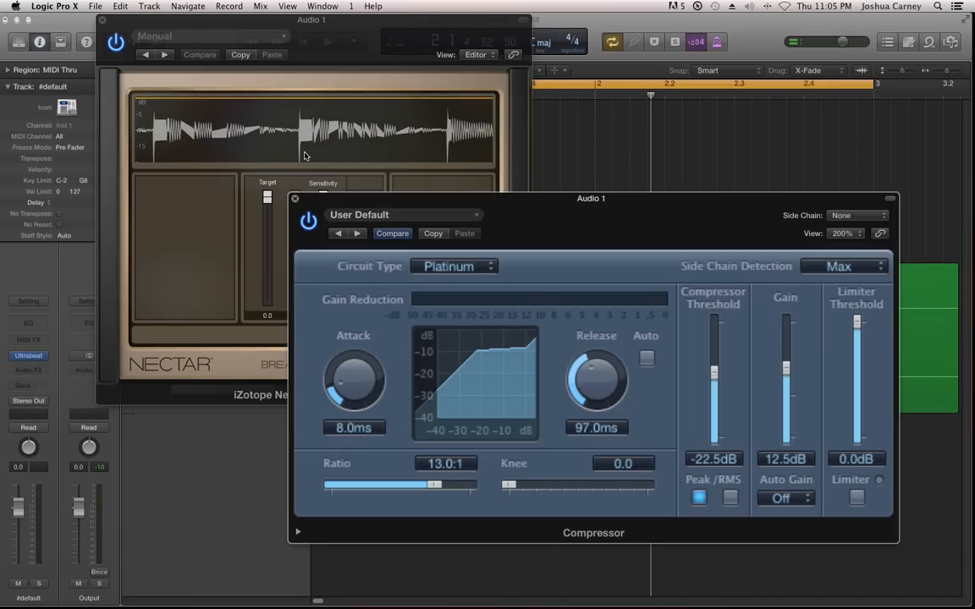
key("super+shift+z")
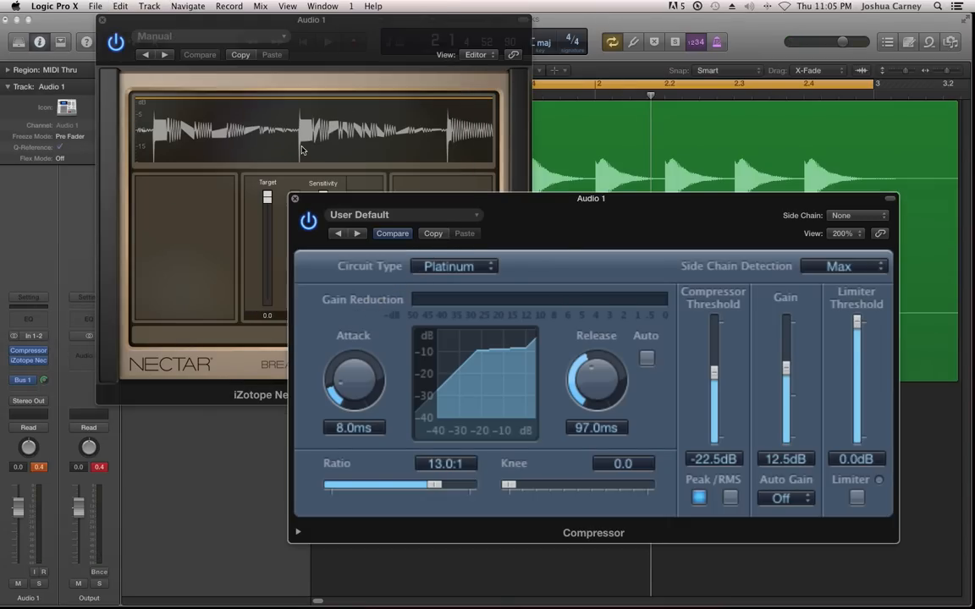
Step: Audition the loop at the 8.0 ms attack, and raise the Compressor attack to 15.5 ms and 65.0 ms for further playback
key("space")
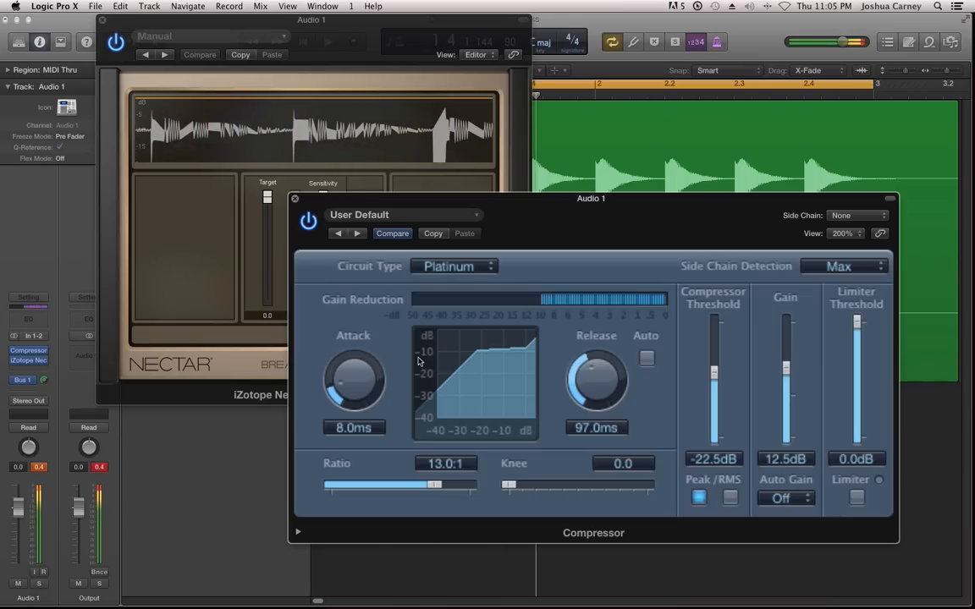
key("space")
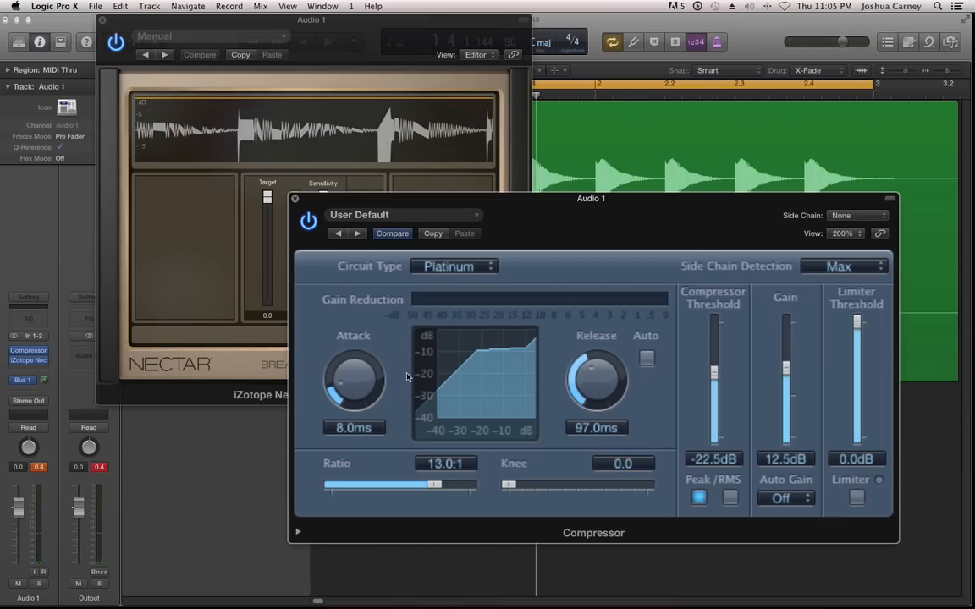
left_click_drag(361, 393, 362, 374)
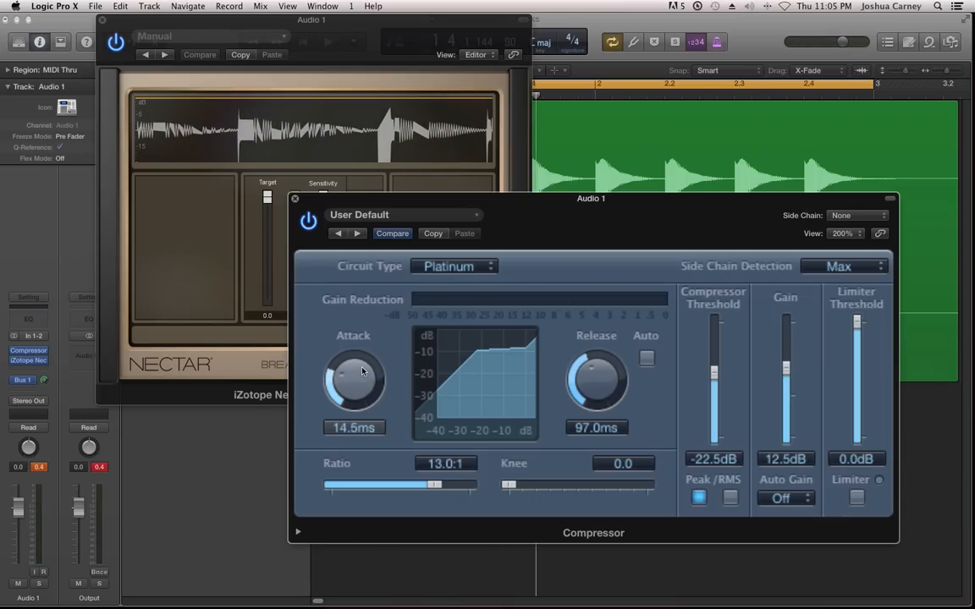
key("space")
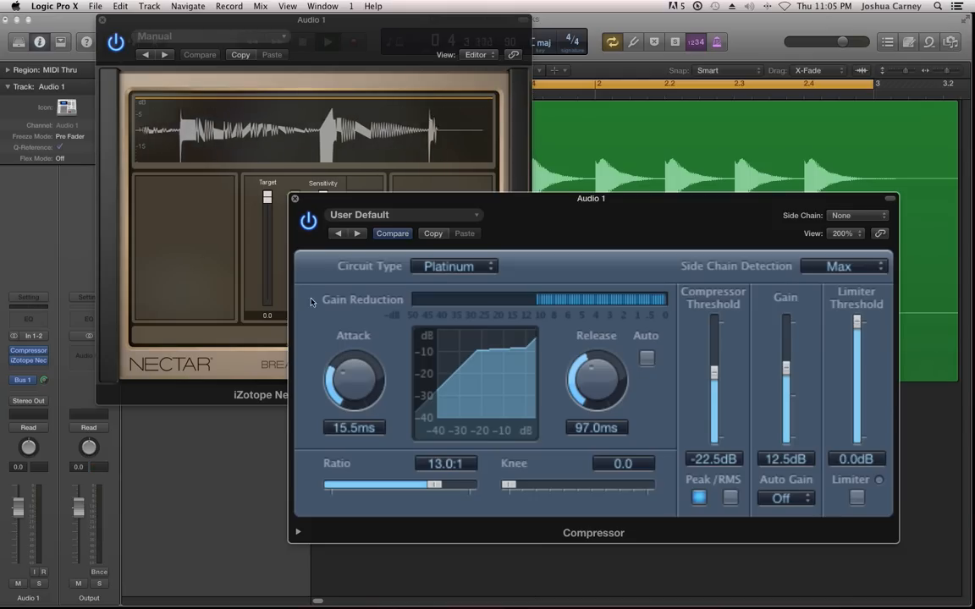
mouse_move(352, 385)
left_mouse_down()
mouse_move(352, 315)
mouse_move(345, 389)
left_mouse_up()
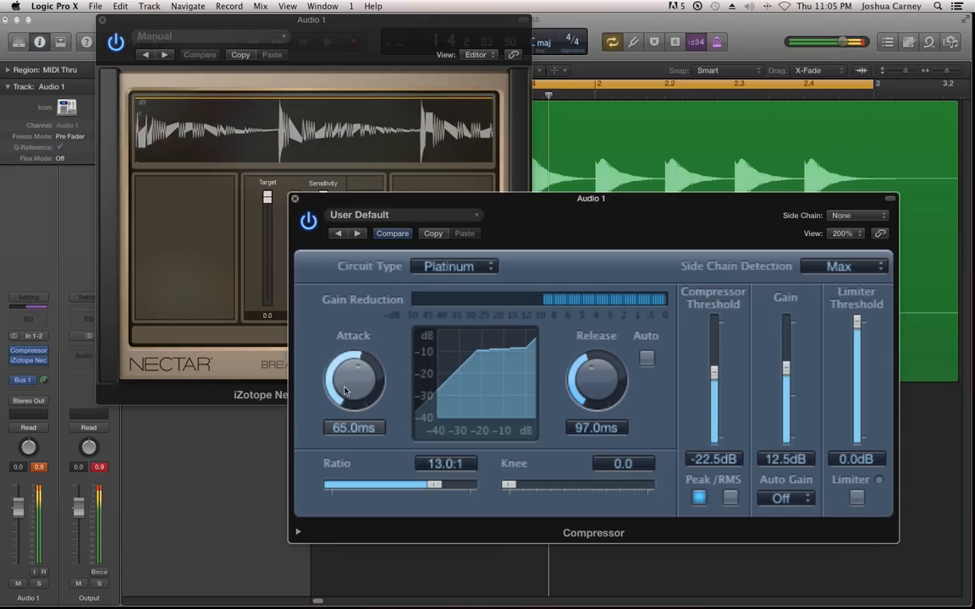
key("space")
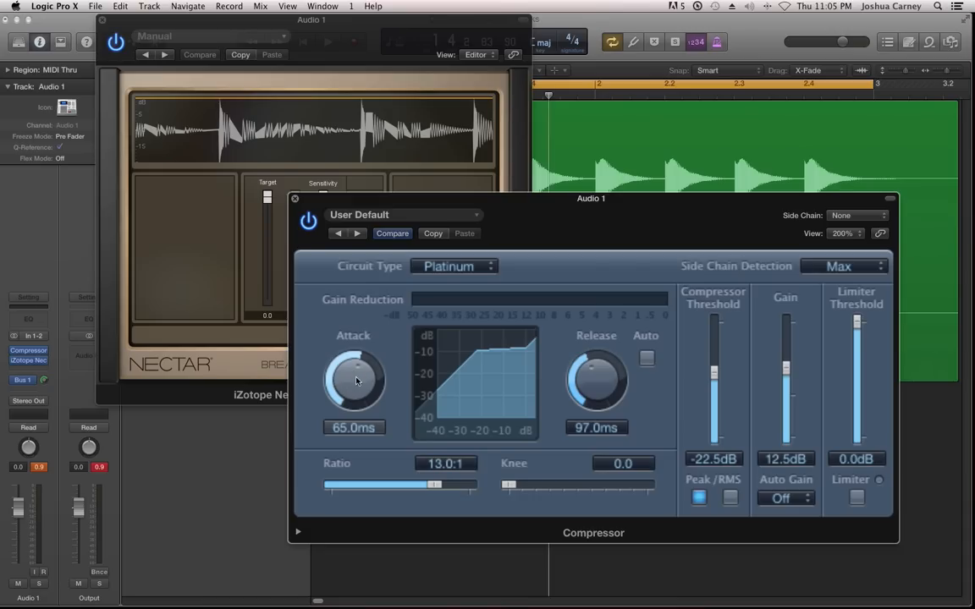
Step: Drop the Compressor attack to 0.0 ms, and bring it back up to 26.0 ms with playback stopped
left_click_drag(360, 387, 380, 472)
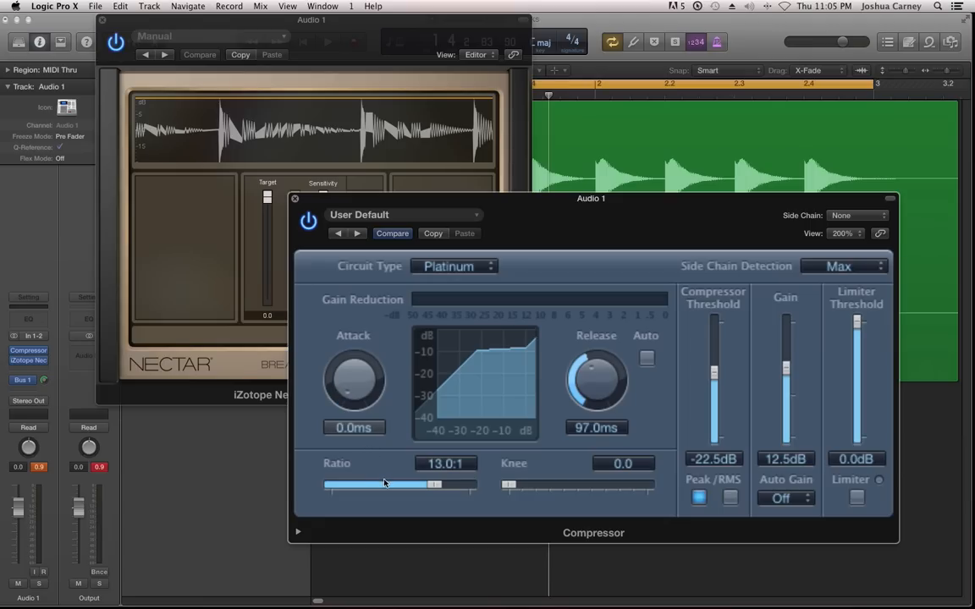
mouse_move(380, 474)
left_mouse_down()
mouse_move(339, 364)
mouse_move(317, 256)
mouse_move(393, 475)
left_mouse_up()
left_click_drag(390, 464, 369, 404)
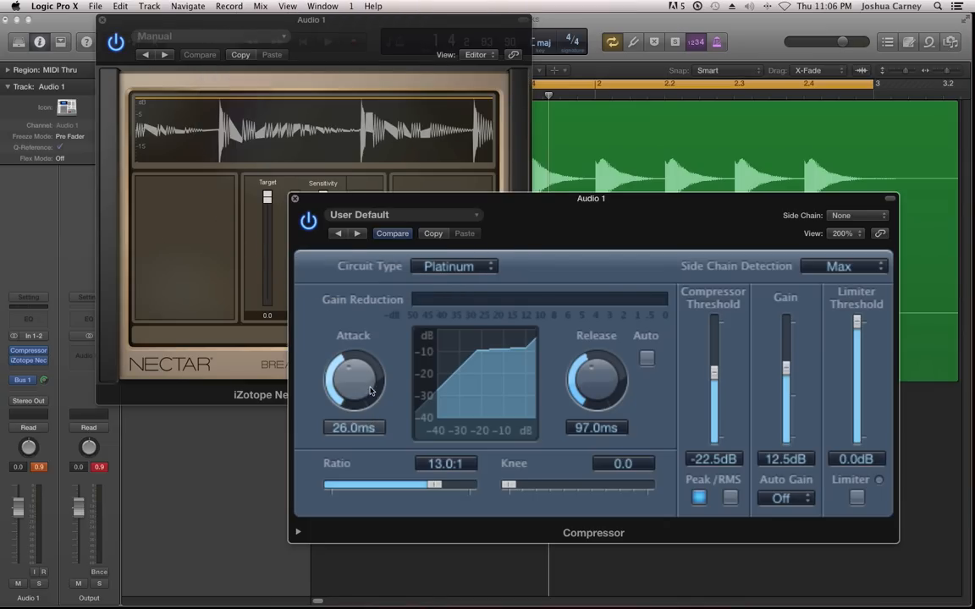
Step: Play the loop while raising the Compressor attack to 98.0 ms and 200.0 ms, and lower it to 47.0 ms
key("space")
left_click_drag(365, 382, 366, 334)
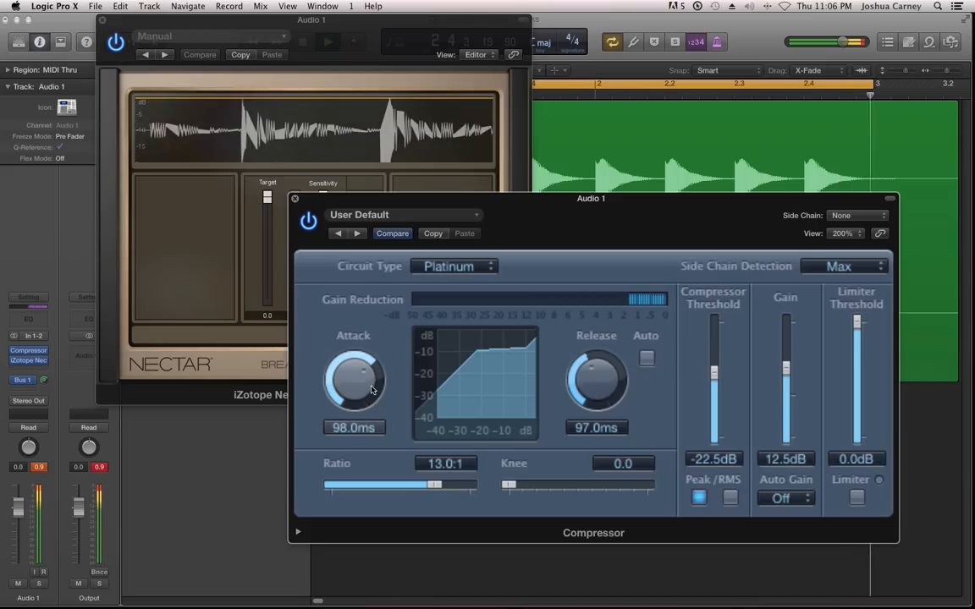
left_click_drag(363, 381, 302, 257)
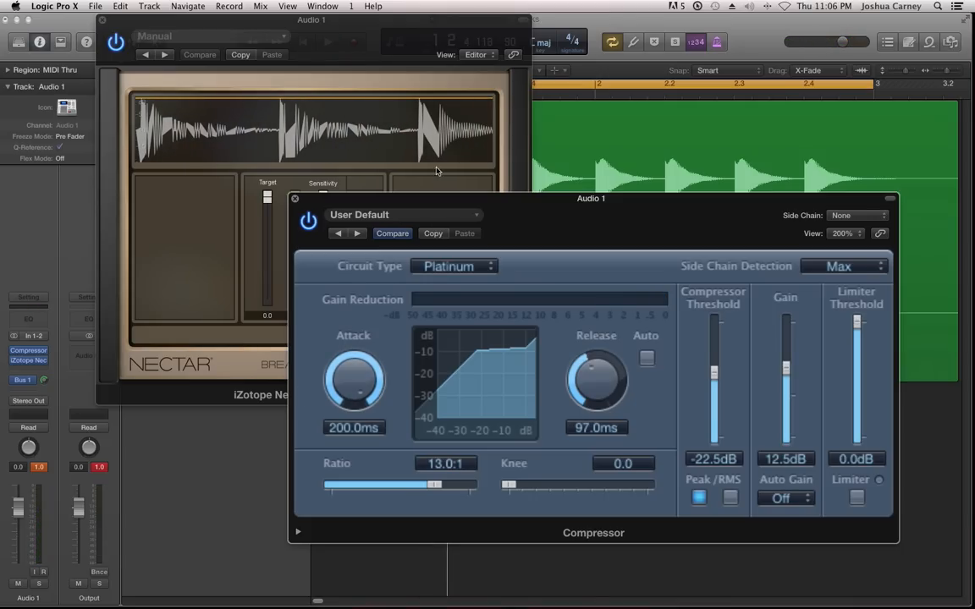
left_click_drag(355, 372, 389, 461)
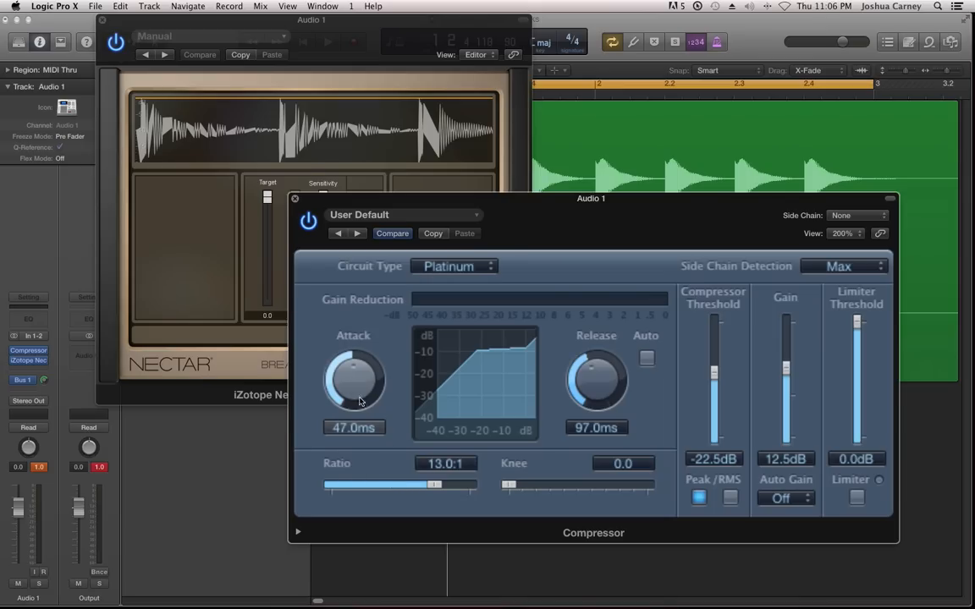
Step: Play the loop and fine-tune the Compressor to 62.0 ms attack, 11.5 dB gain and -21.0 dB threshold
key("space")
left_click_drag(355, 400, 354, 387)
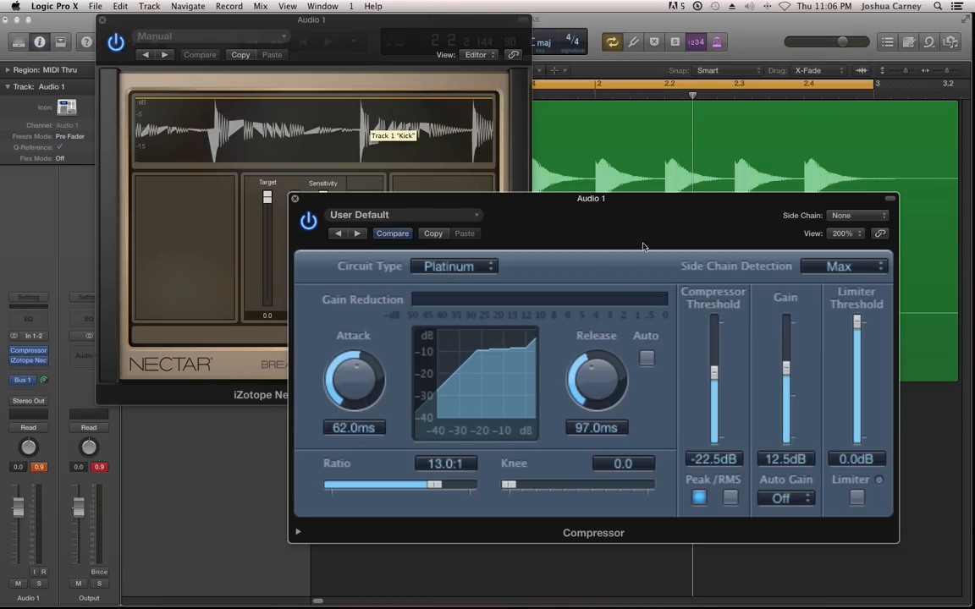
left_click_drag(787, 369, 787, 372)
left_click_drag(718, 375, 716, 370)
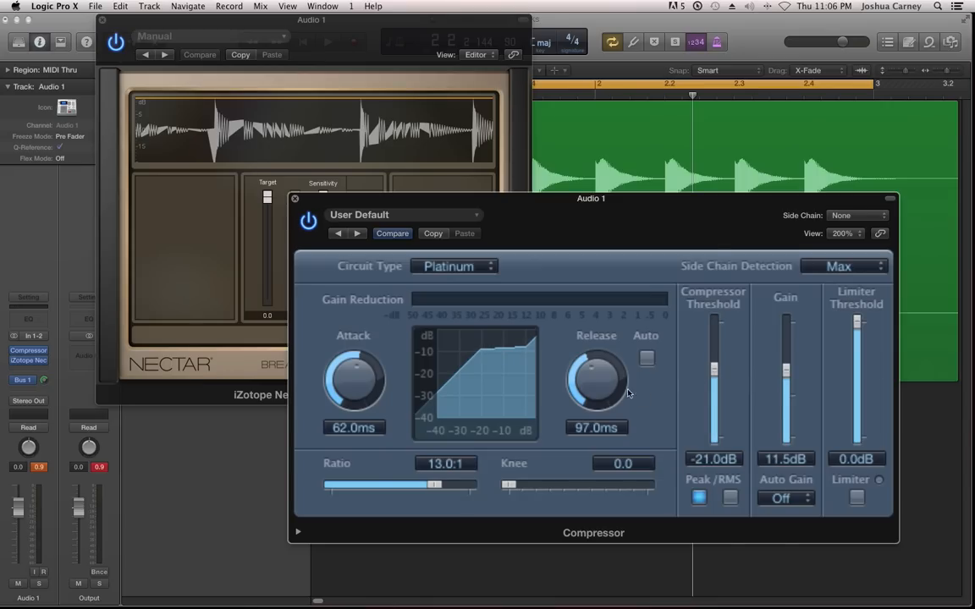
Step: Try Compressor release times of 170.0 ms, 5.0 ms and 4500.0 ms with playback stopped, and return to 5.0 ms
left_click_drag(597, 378, 599, 371)
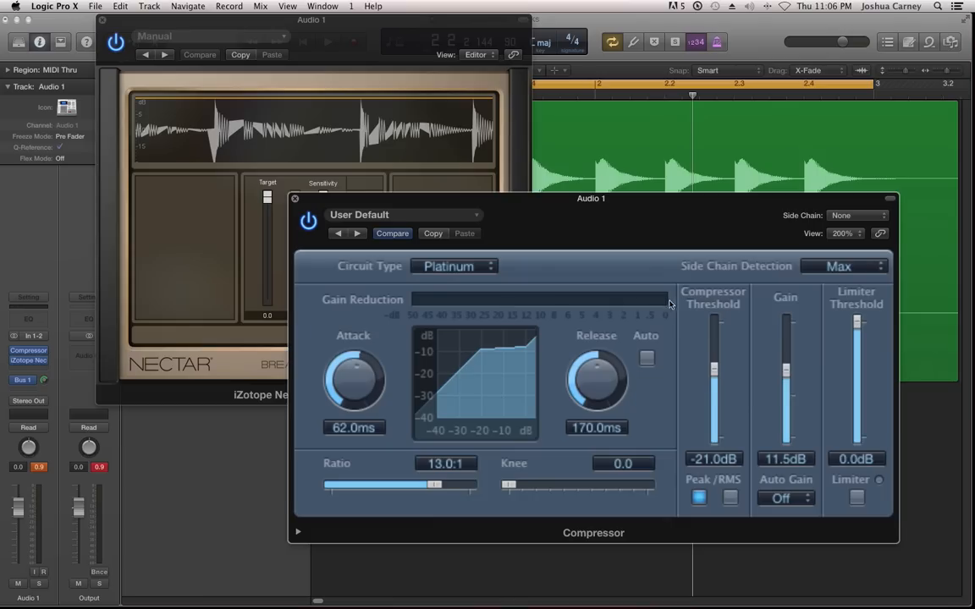
left_click_drag(584, 368, 565, 445)
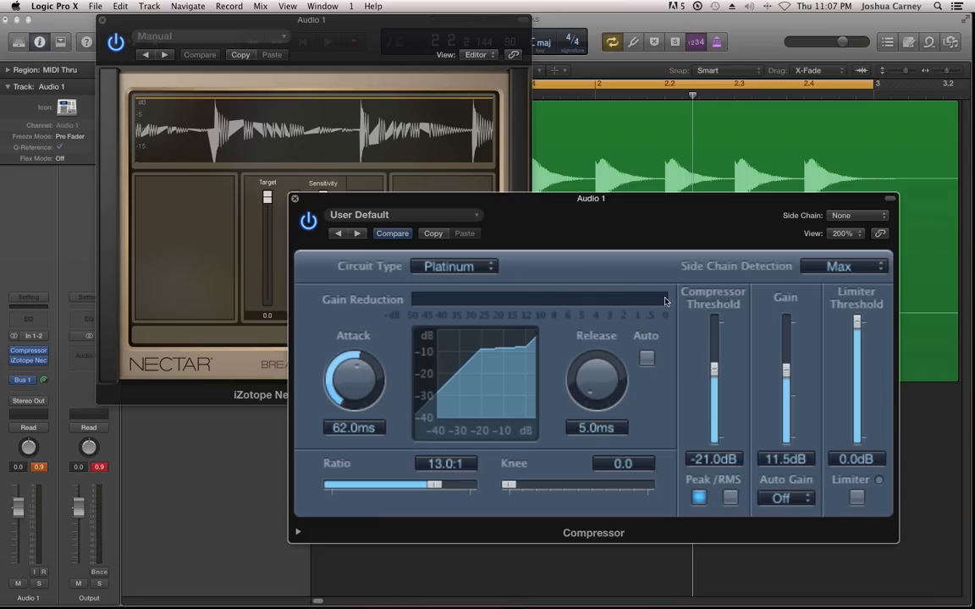
left_click_drag(597, 380, 622, 271)
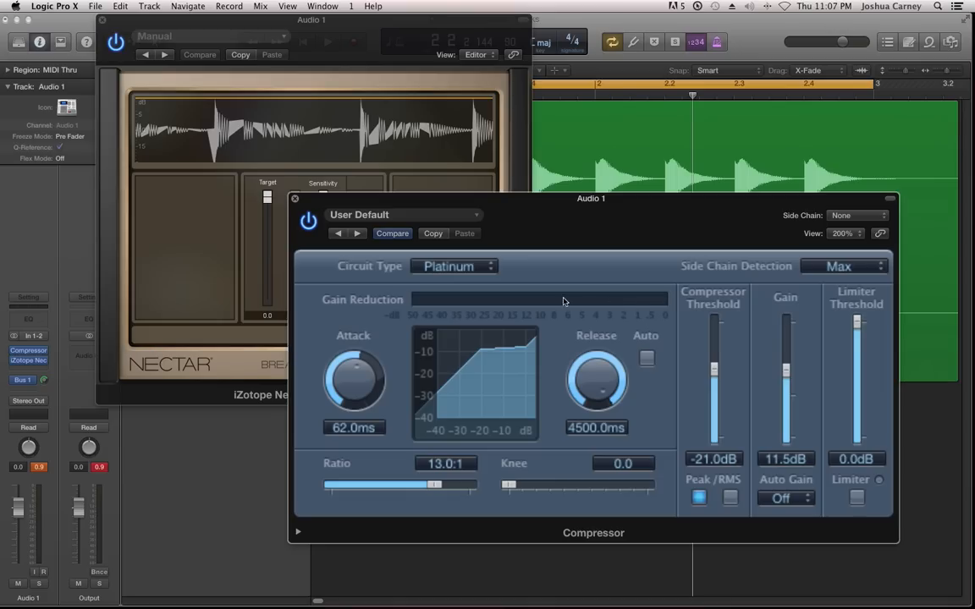
left_click_drag(596, 380, 671, 590)
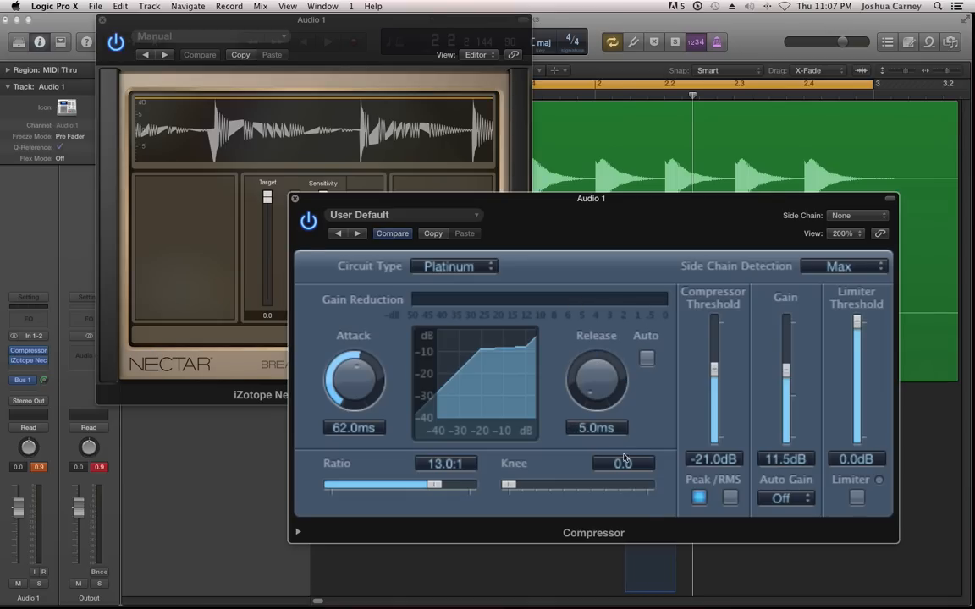
Step: Move the Compressor release to 72.0 ms and back to 5.0 ms, and audition the loop at the shortest release
left_click_drag(595, 358, 596, 414)
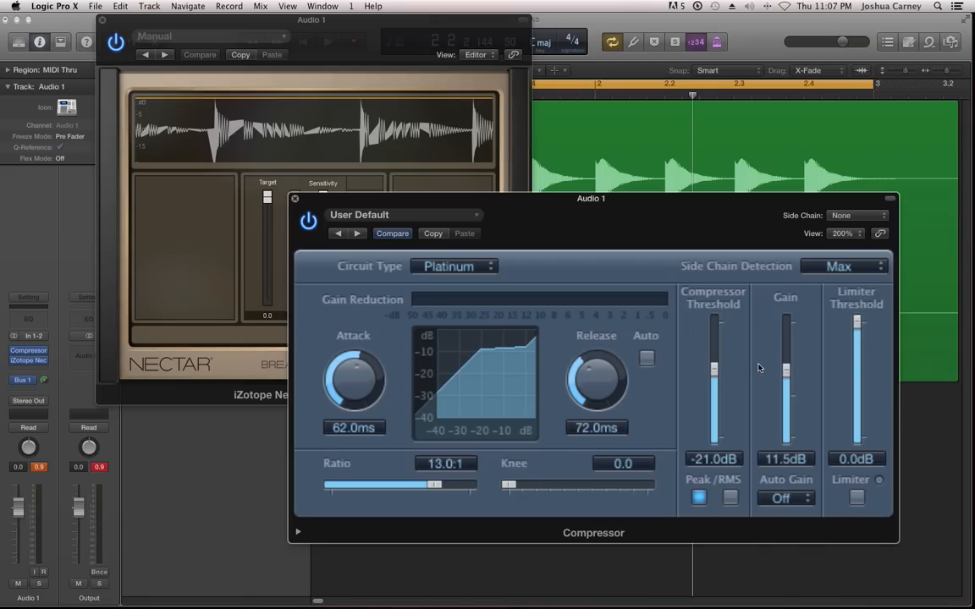
left_click_drag(603, 381, 607, 404)
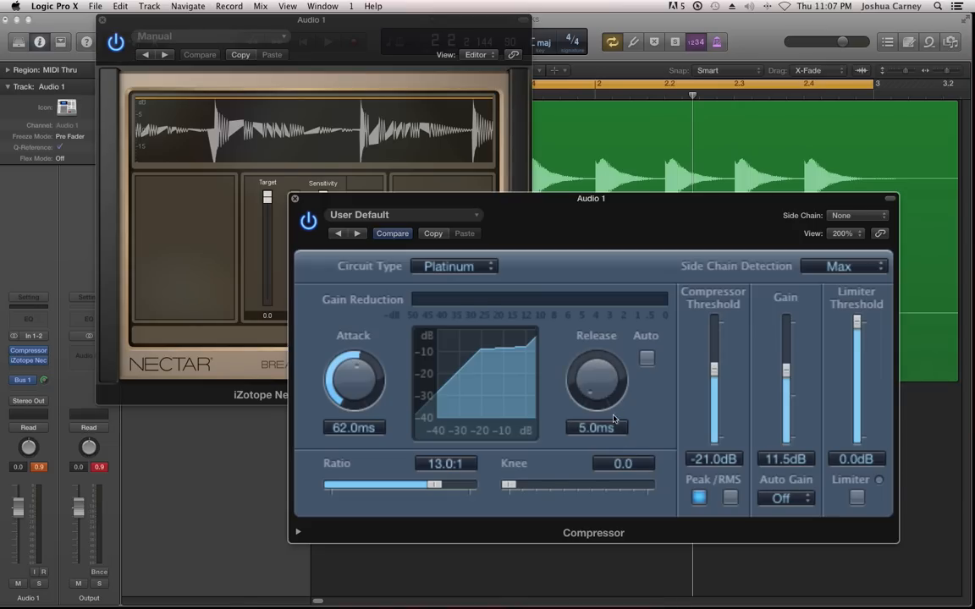
key("space")
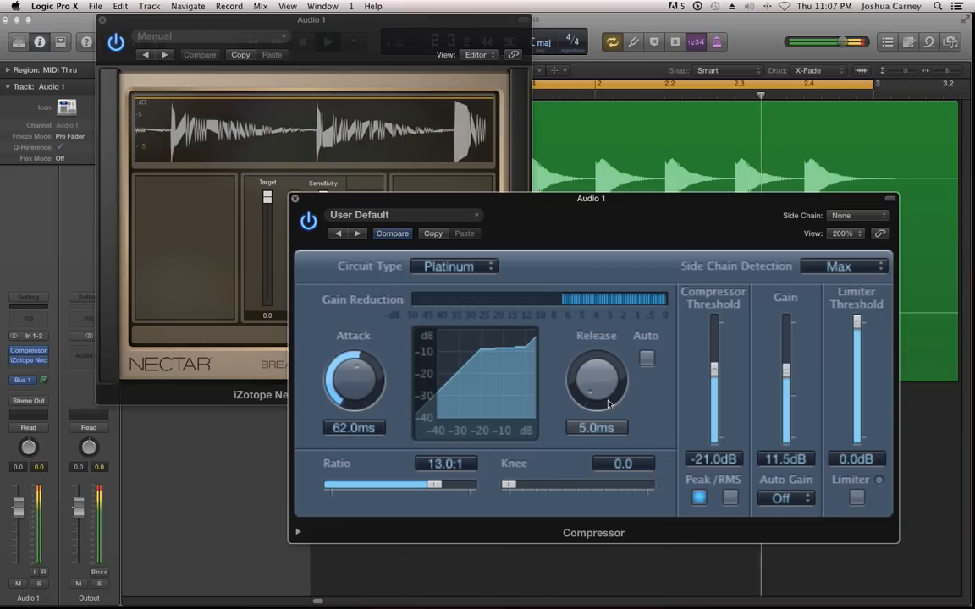
key("space")
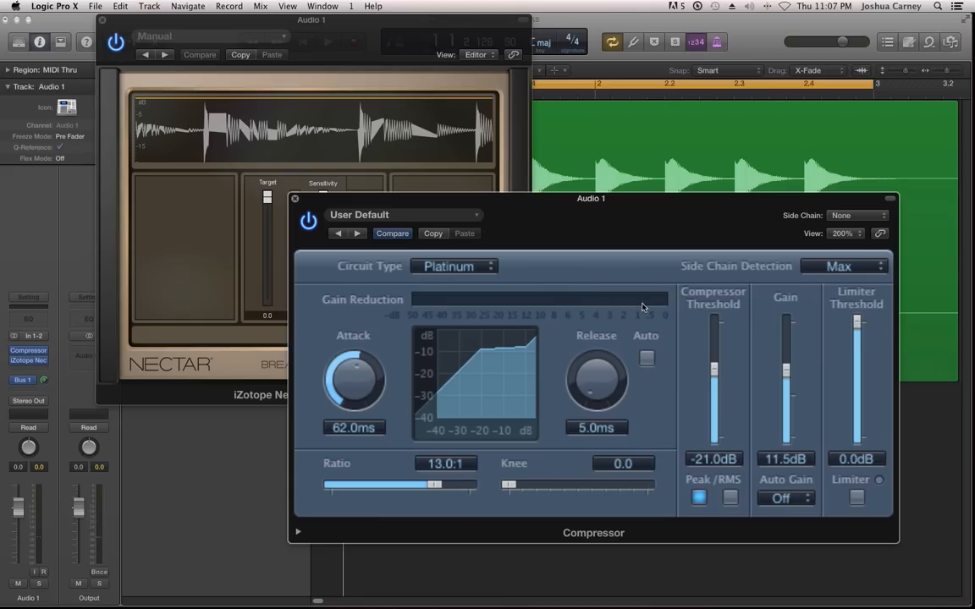
Step: Play the loop while raising the Compressor release to 240.0 ms and 1600.0 ms
left_click_drag(597, 380, 595, 286)
key("space")
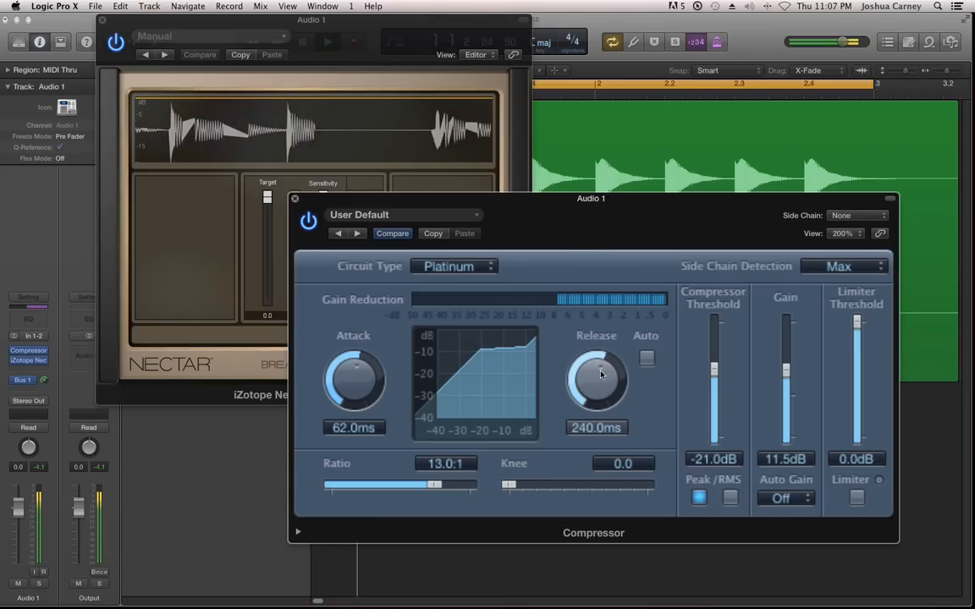
left_click_drag(601, 374, 601, 332)
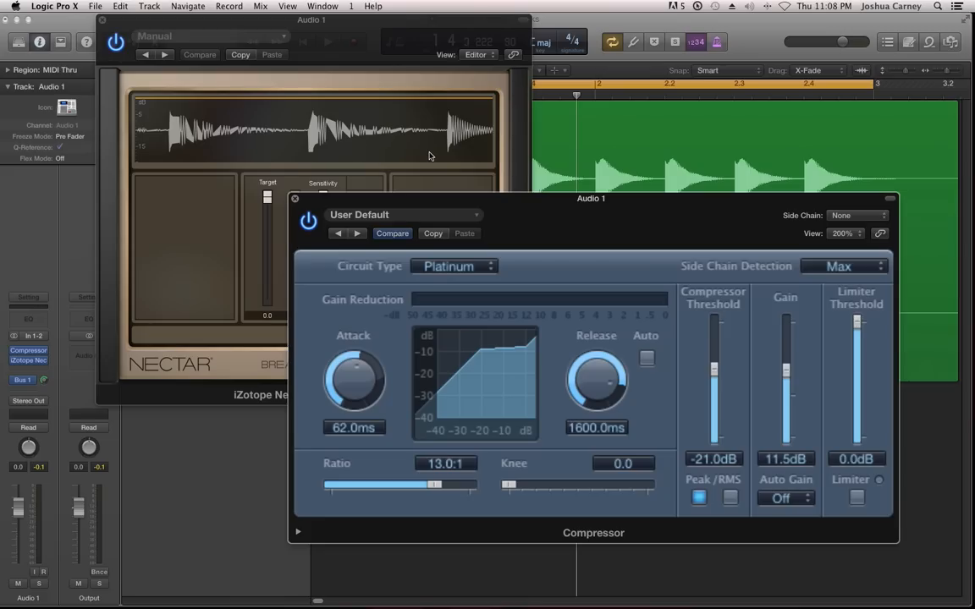
Step: Drop the Compressor release to 11.0 ms, raise it to the 5000.0 ms maximum, and audition the loop at that setting
left_click_drag(587, 369, 560, 442)
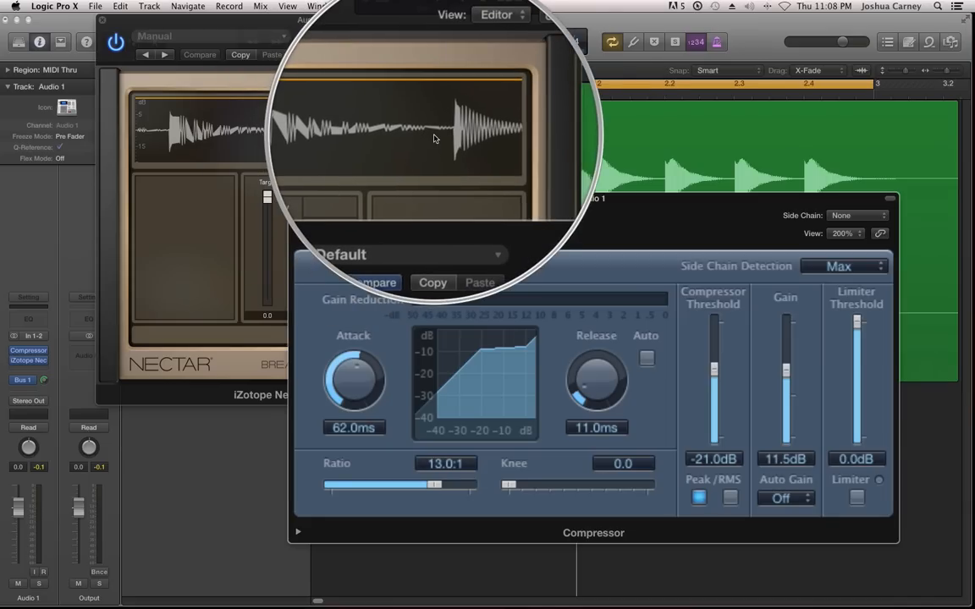
left_click_drag(605, 391, 605, 338)
left_click_drag(605, 392, 582, 316)
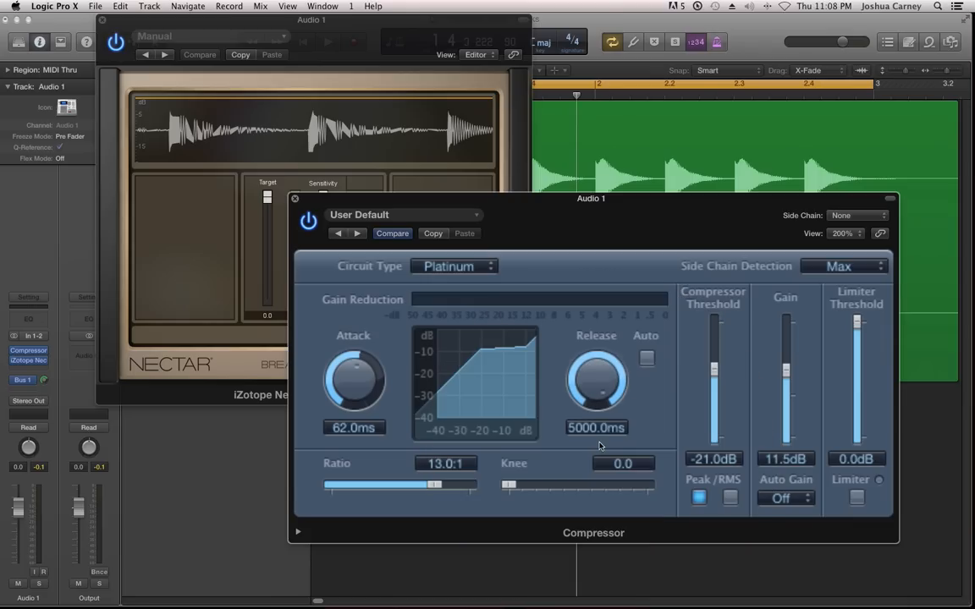
mouse_move(593, 385)
left_mouse_down()
mouse_move(594, 431)
mouse_move(591, 390)
left_mouse_up()
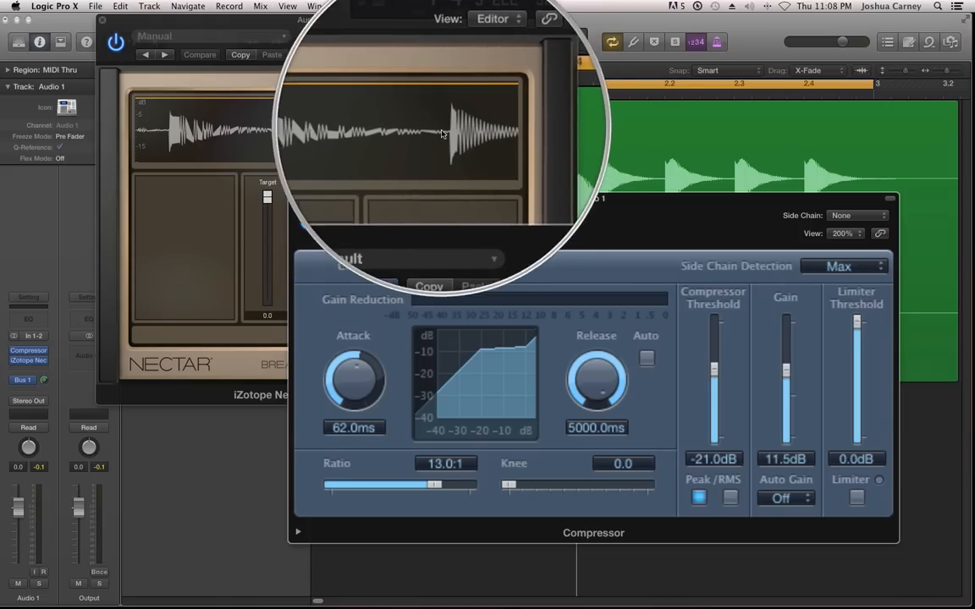
left_click_drag(598, 376, 590, 333)
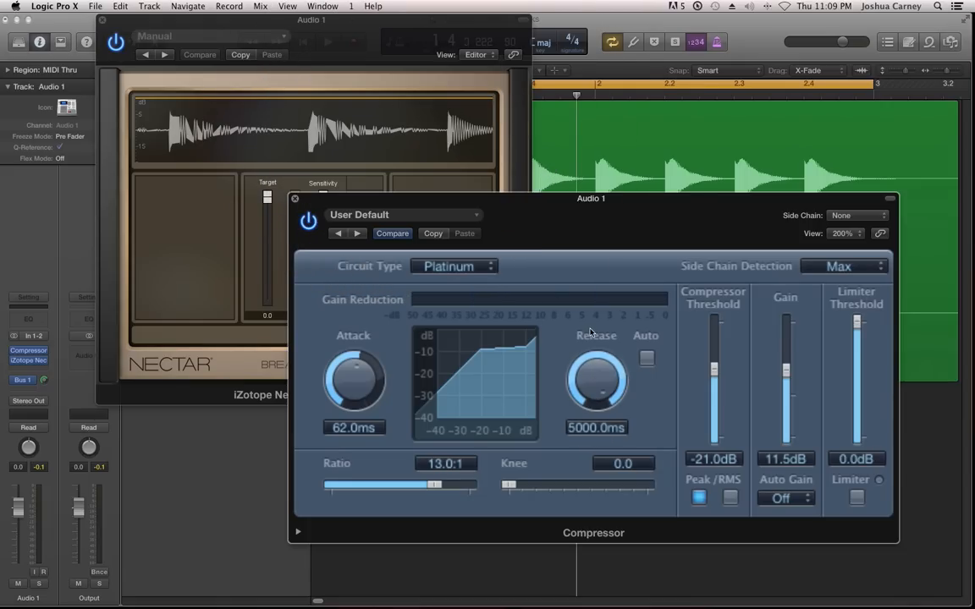
key("space")
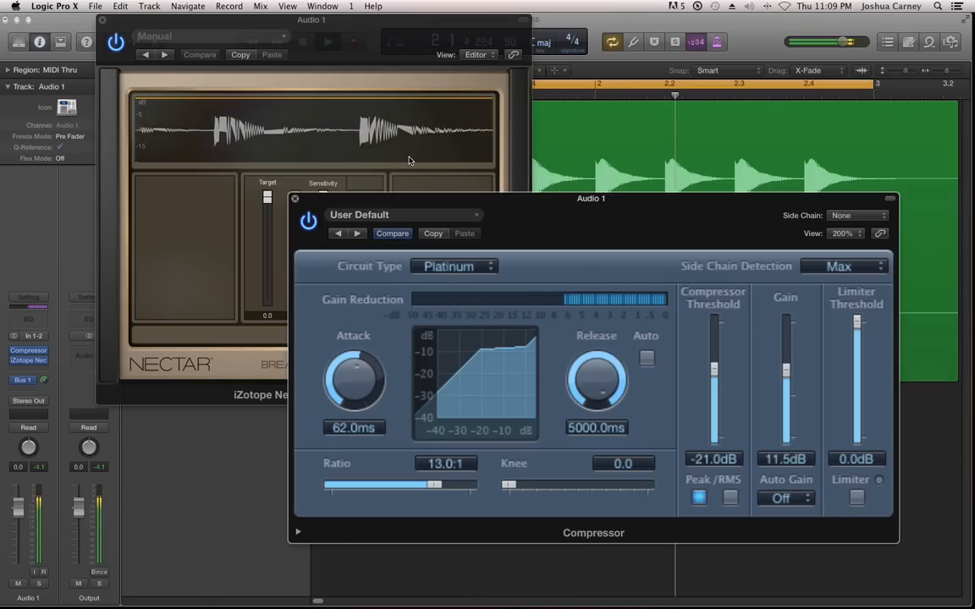
key("space")
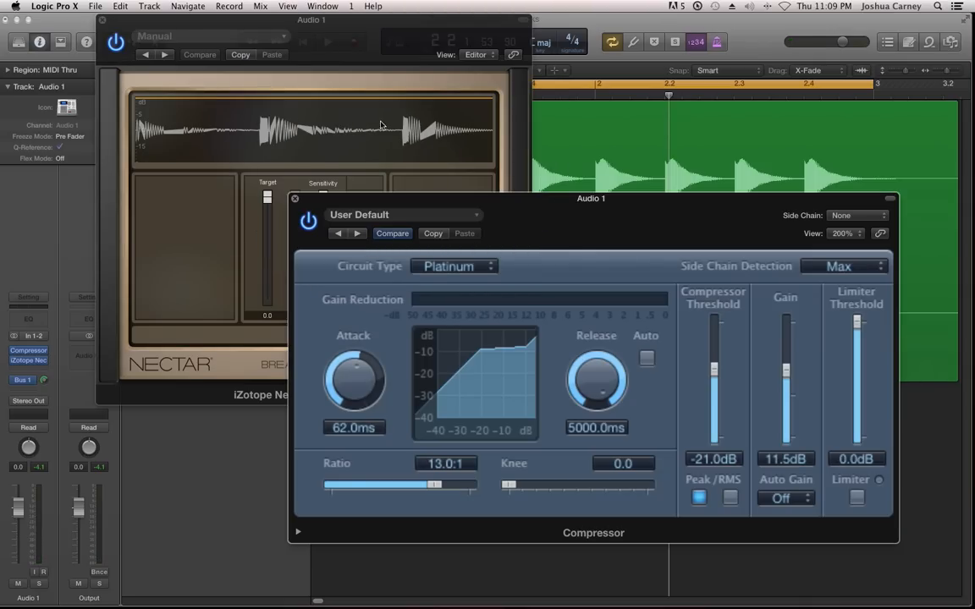
Step: Lower the Compressor release to 460.0 ms and audition the loop with it
left_click_drag(596, 381, 611, 443)
key("space")
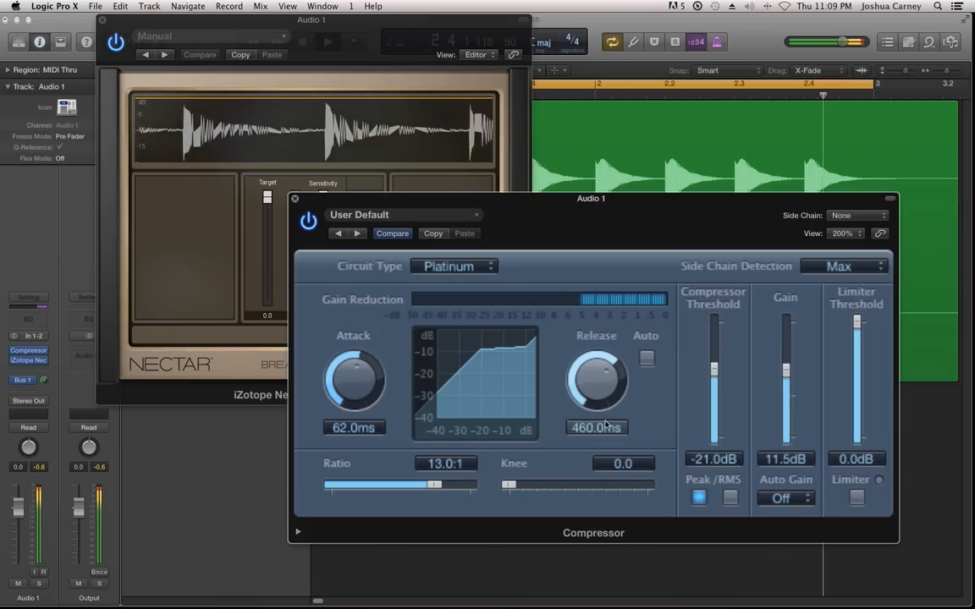
key("space")
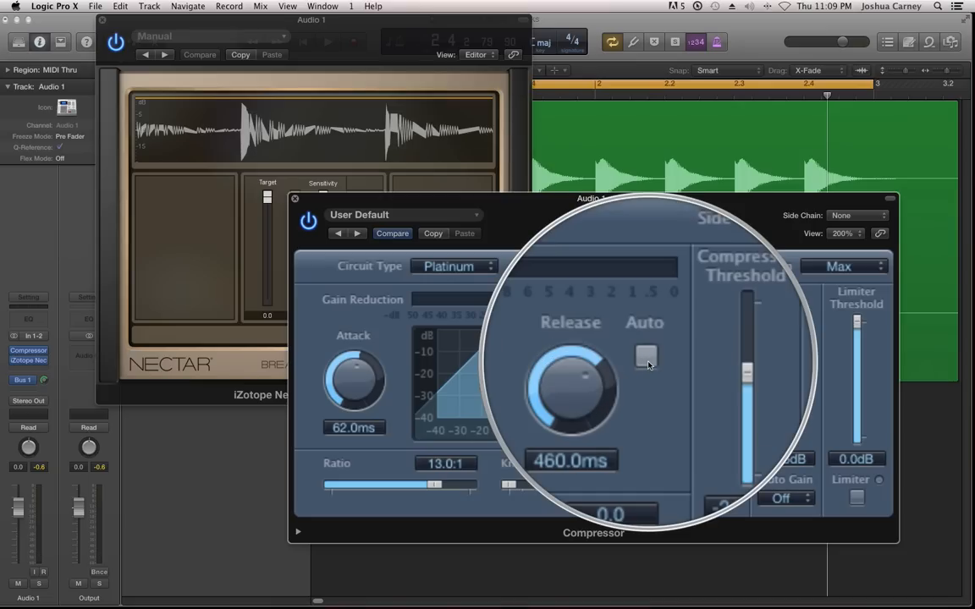
Step: Turn on Auto release, set the release to 390.0 ms, and audition the loop
left_click(646, 358)
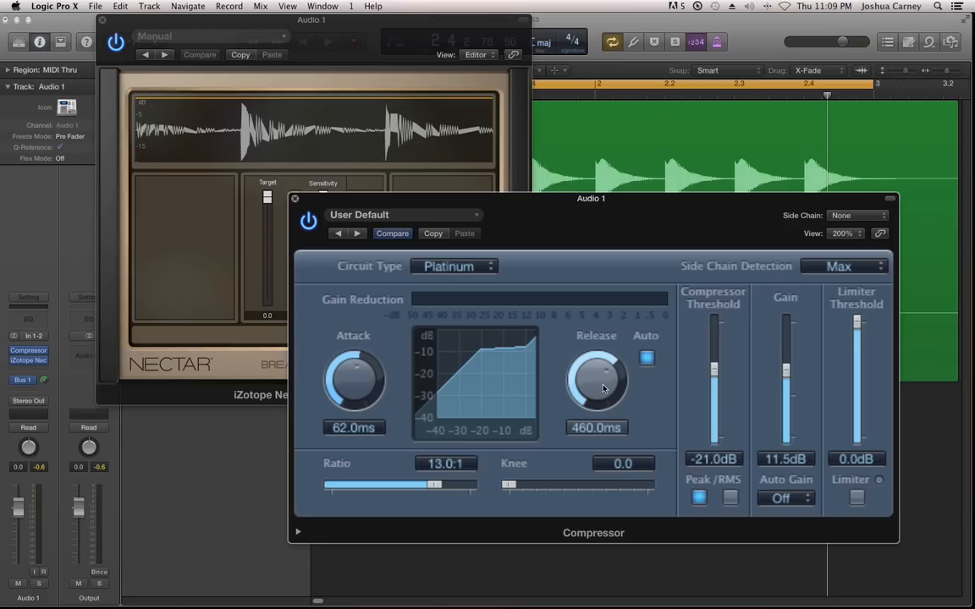
mouse_move(602, 385)
left_mouse_down()
mouse_move(602, 406)
mouse_move(609, 360)
mouse_move(618, 406)
mouse_move(615, 375)
left_mouse_up()
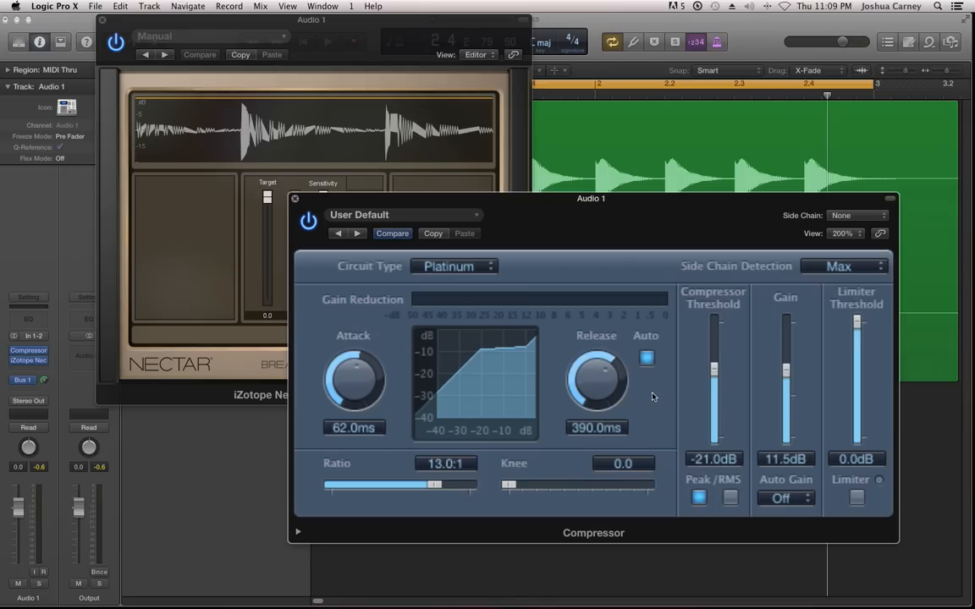
key("space")
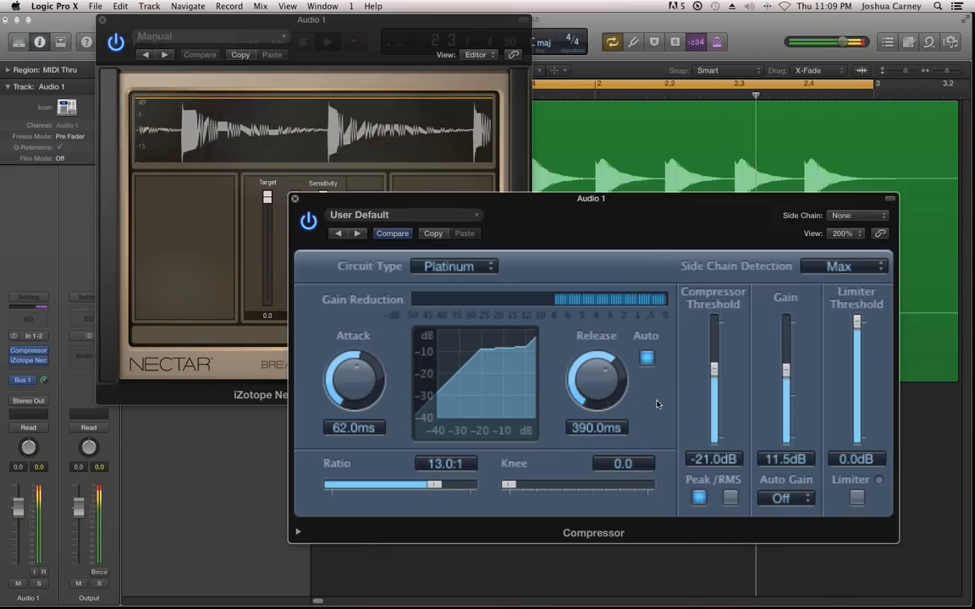
key("space")
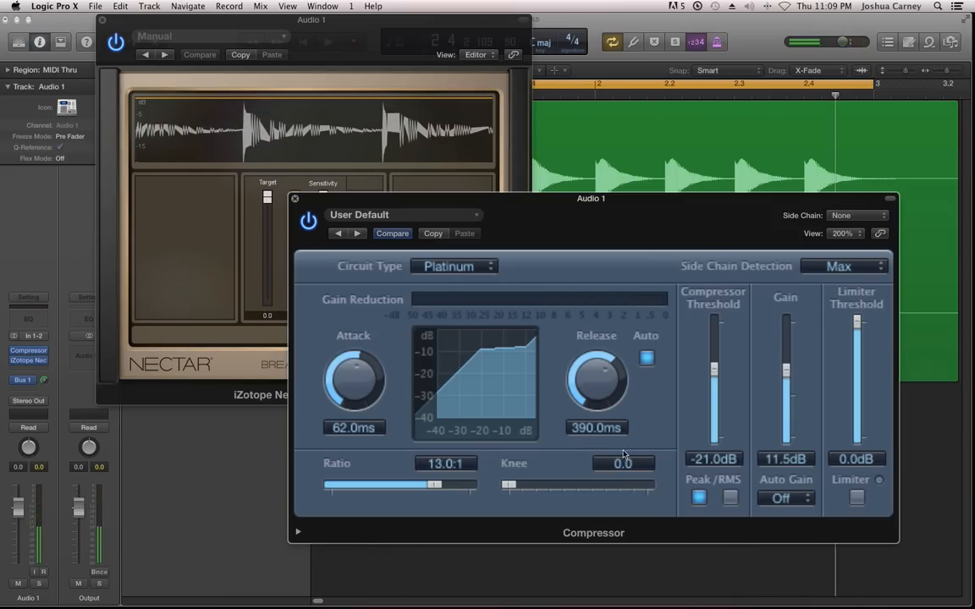
Step: Demonstrate the Compressor knee by sweeping it to 1.0, 0.5, 1.0 again and back down to 0.0
left_click_drag(514, 489, 471, 491)
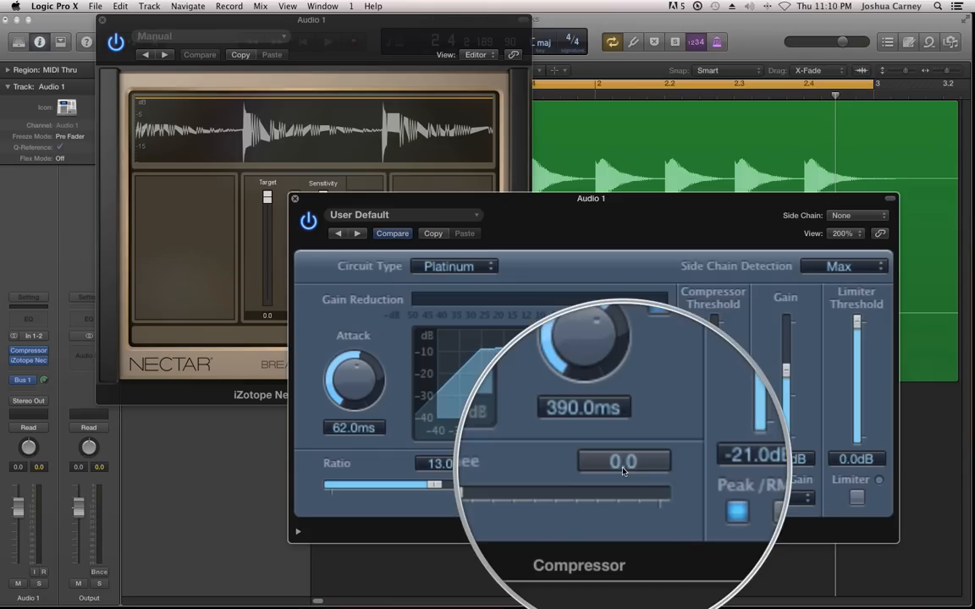
left_click_drag(518, 491, 686, 496)
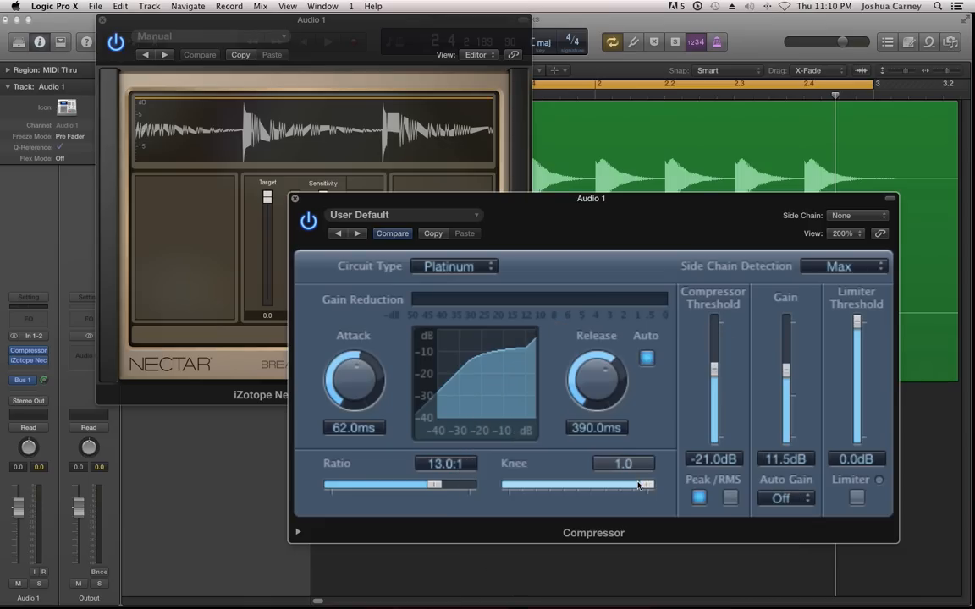
left_click_drag(648, 490, 538, 493)
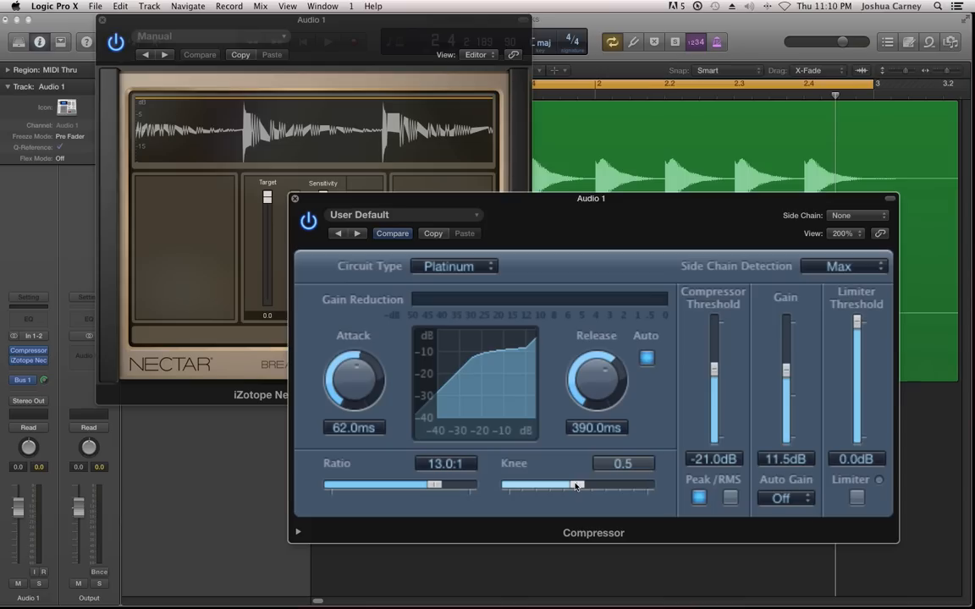
left_click_drag(575, 485, 650, 486)
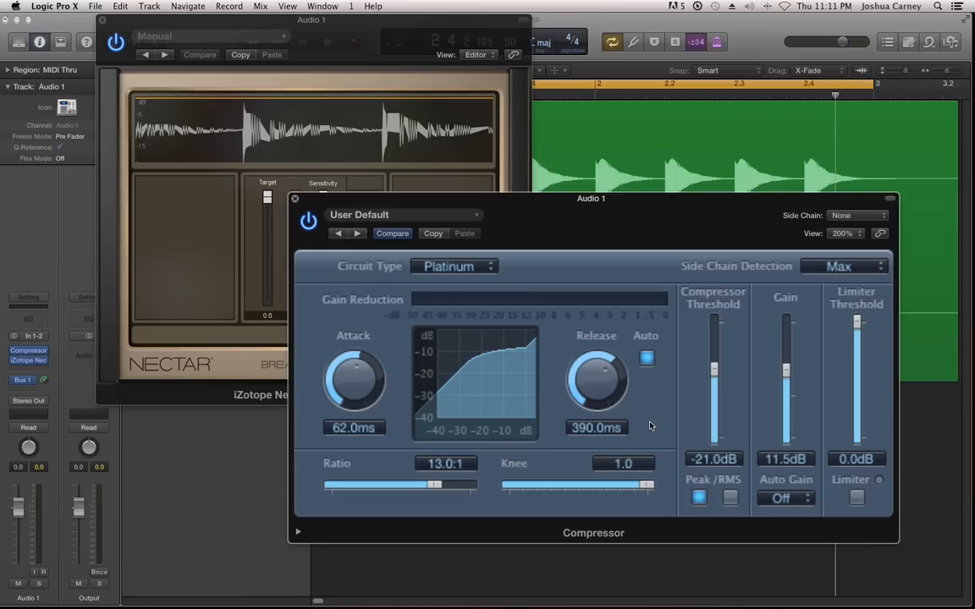
mouse_move(647, 485)
left_mouse_down()
mouse_move(557, 491)
mouse_move(643, 488)
left_mouse_up()
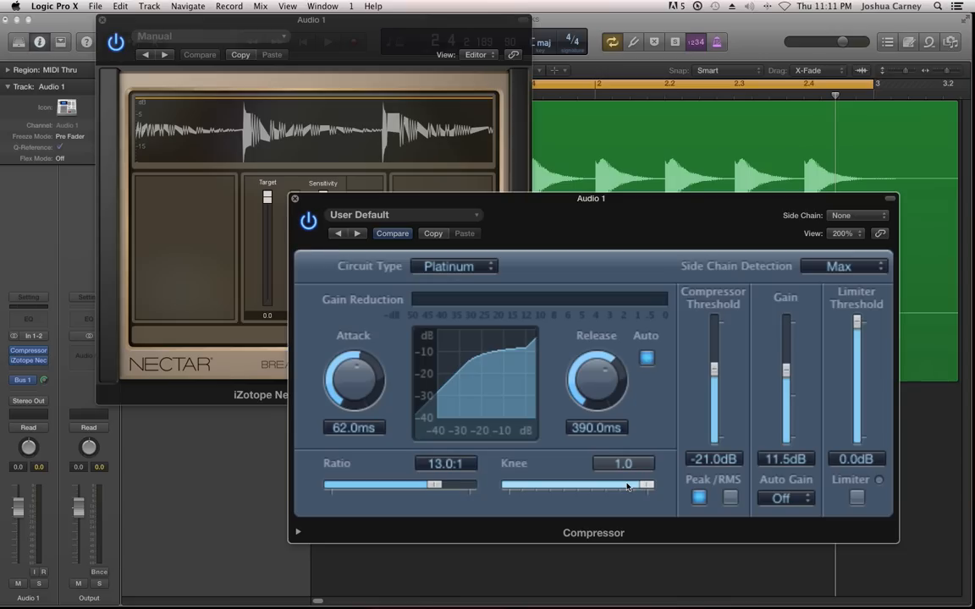
mouse_move(644, 485)
left_mouse_down()
mouse_move(496, 500)
mouse_move(660, 484)
left_mouse_up()
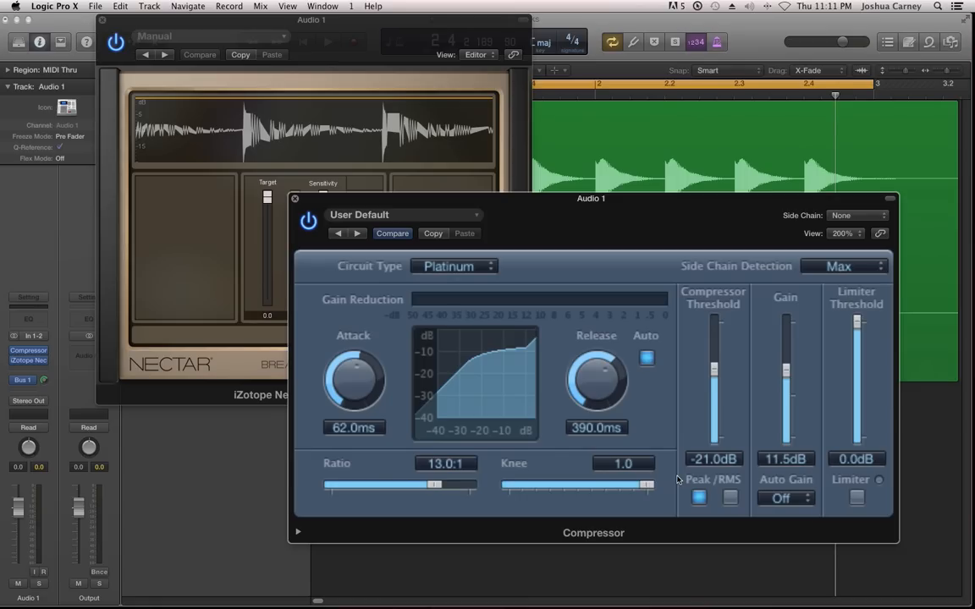
left_click_drag(647, 485, 481, 496)
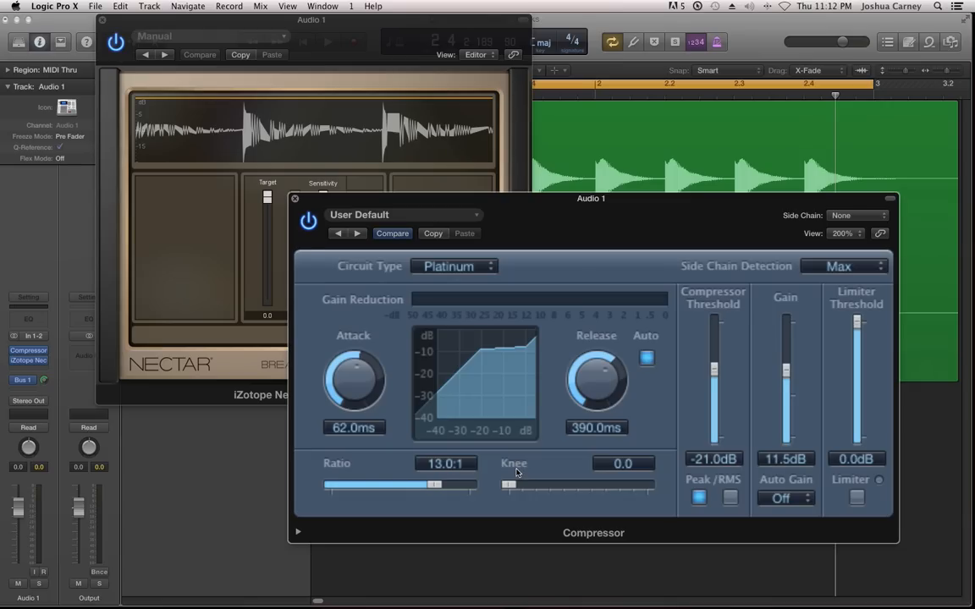
Step: Set the Compressor knee to 0.5
left_click_drag(508, 486, 579, 488)
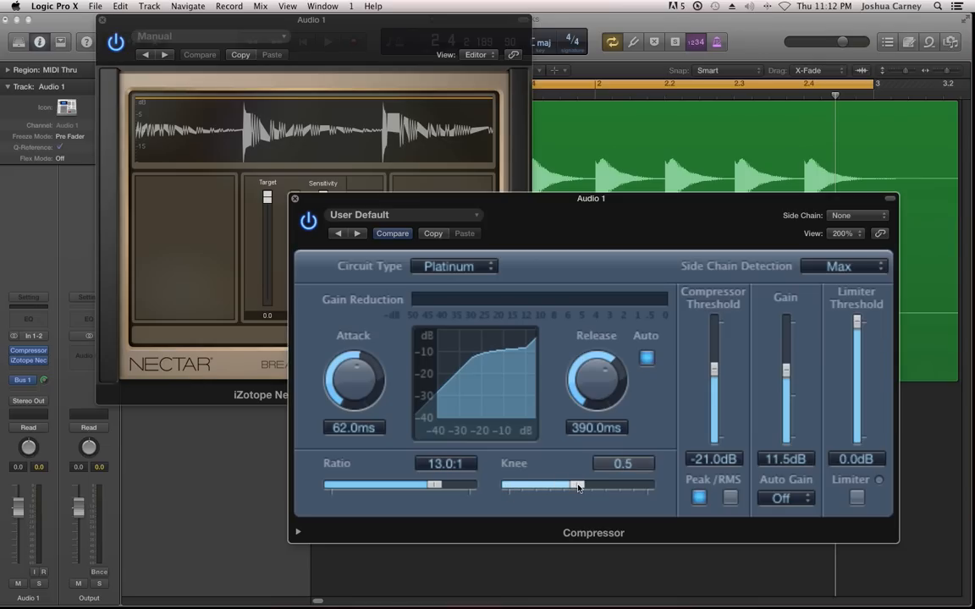
left_click_drag(578, 488, 594, 499)
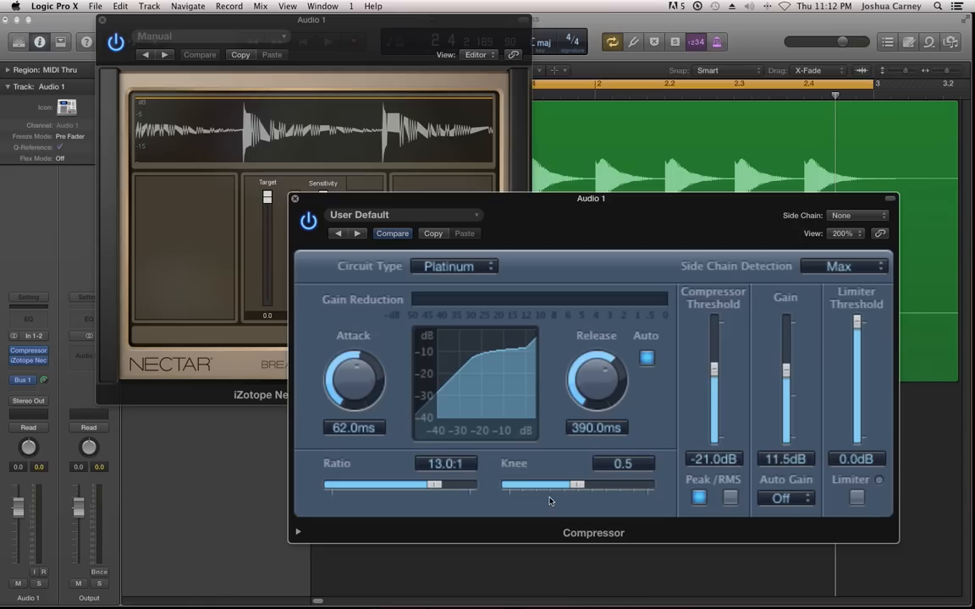
left_click_drag(549, 501, 576, 493)
Step: Switch the Compressor's level sensing to RMS and back to Peak, and view the Circuit Type choices
left_click(732, 498)
left_click(699, 499)
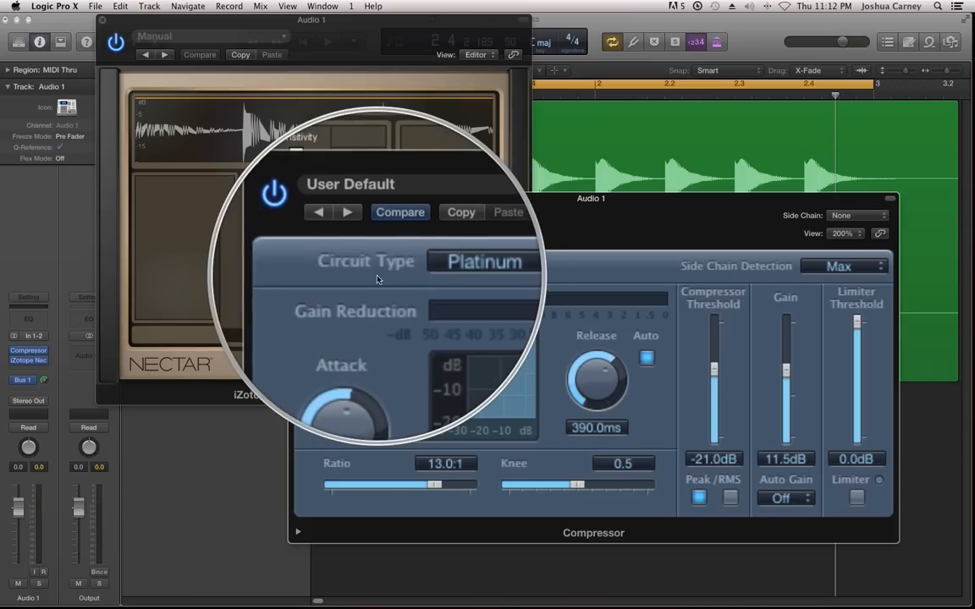
left_click(444, 270)
left_click(451, 285)
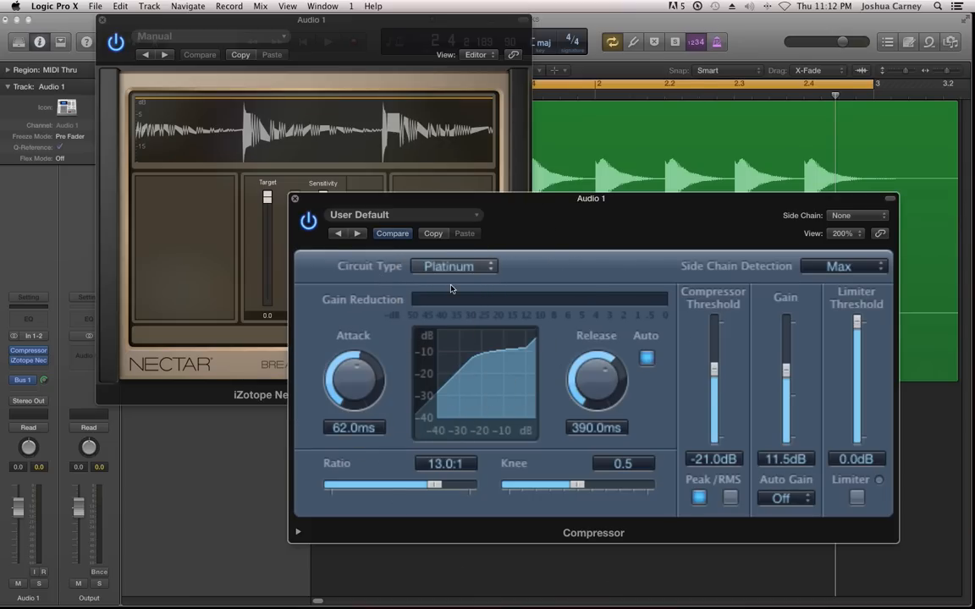
Step: Switch the Compressor's Circuit Type to Studio VCA, back to Platinum, and to Studio VCA again
left_click(415, 264)
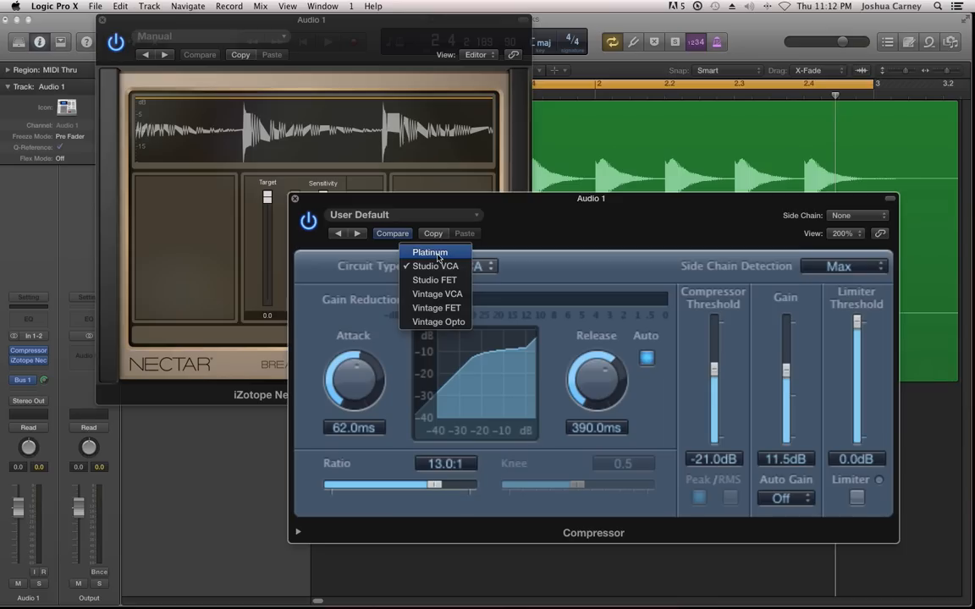
left_click(435, 253)
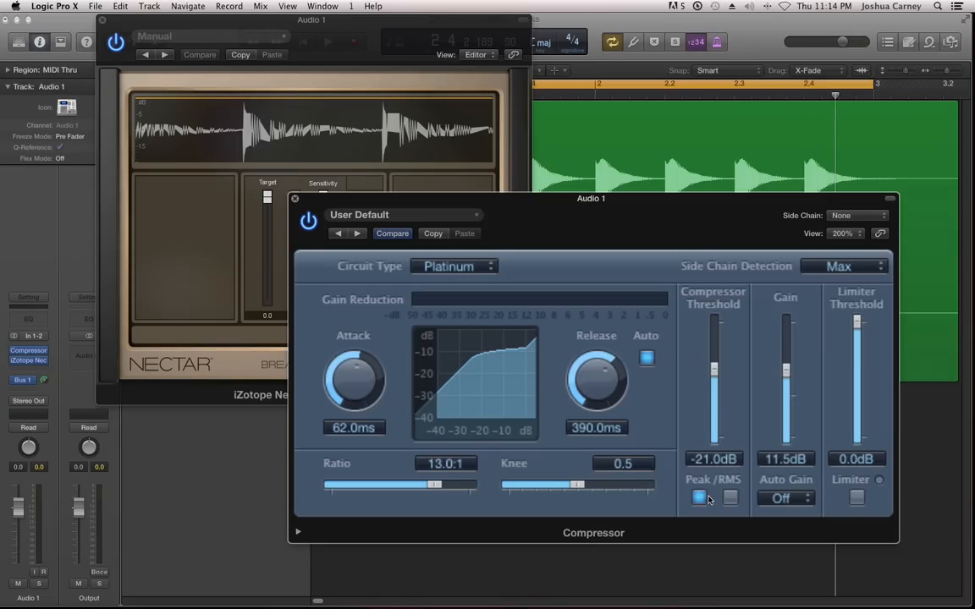
left_click(442, 268)
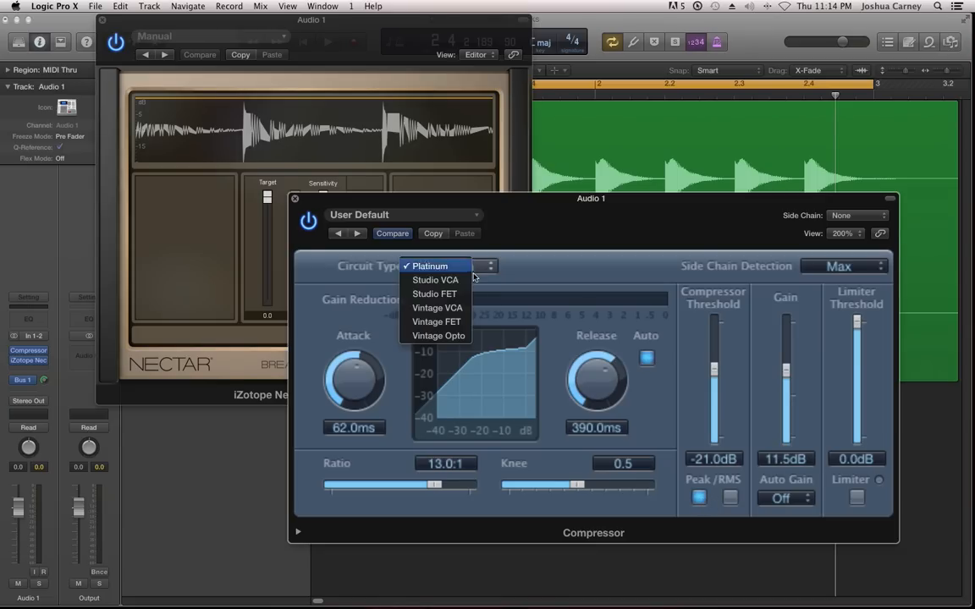
left_click(457, 281)
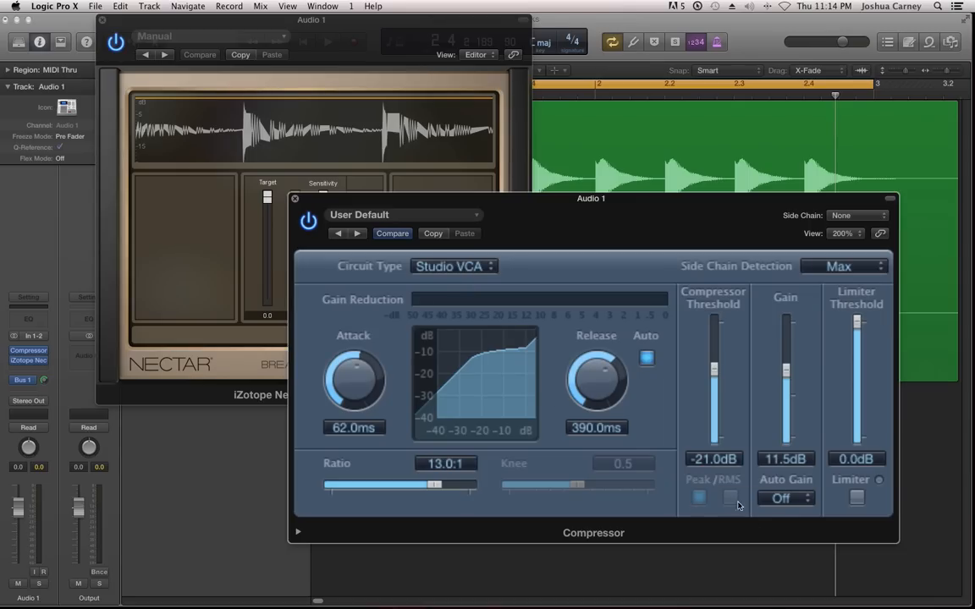
Step: Set level sensing to RMS under the Platinum circuit type, try Studio FET, and return the Circuit Type to Platinum
left_click(426, 266)
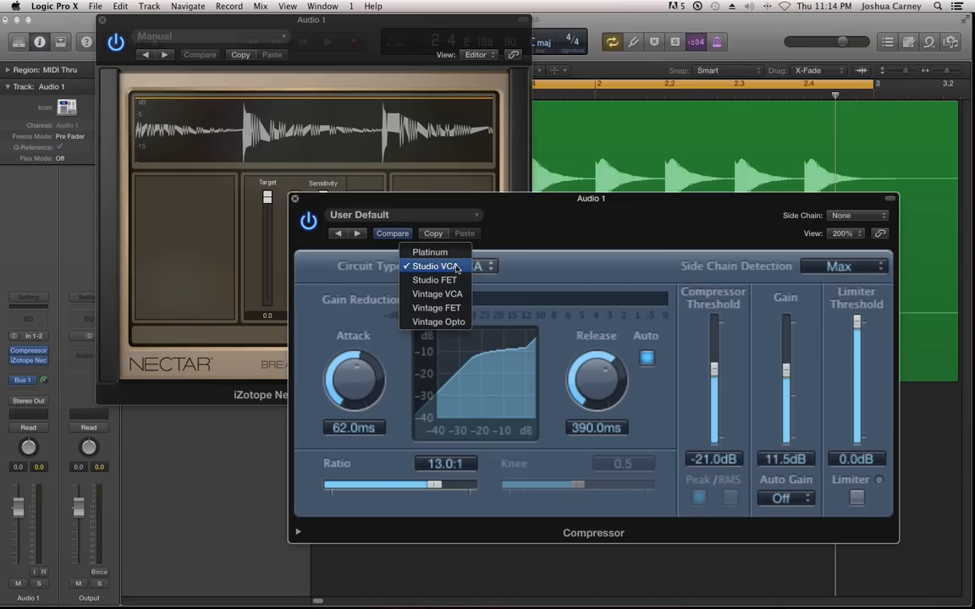
left_click(663, 478)
left_click(455, 267)
left_click(663, 474)
left_click(436, 266)
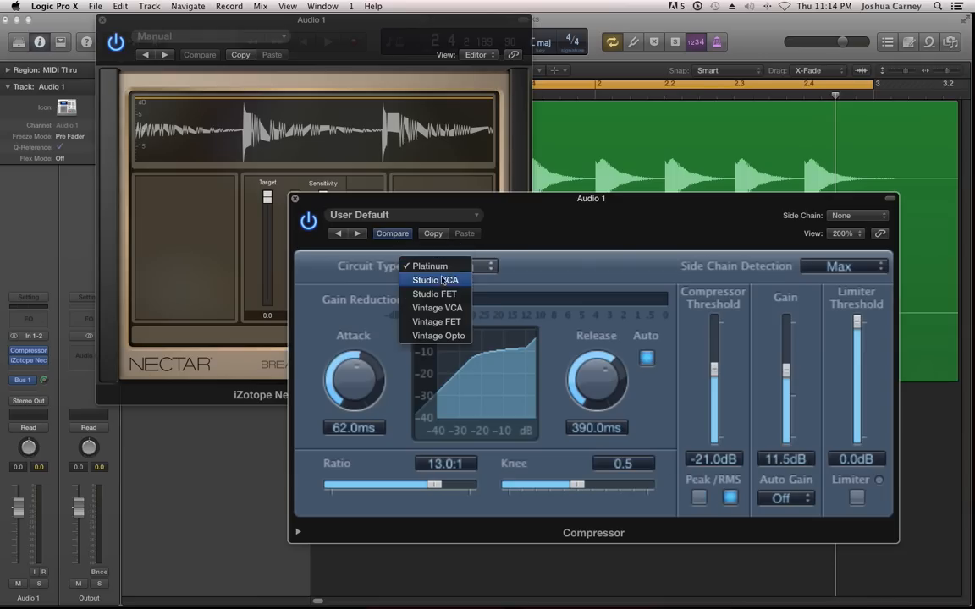
left_click(441, 293)
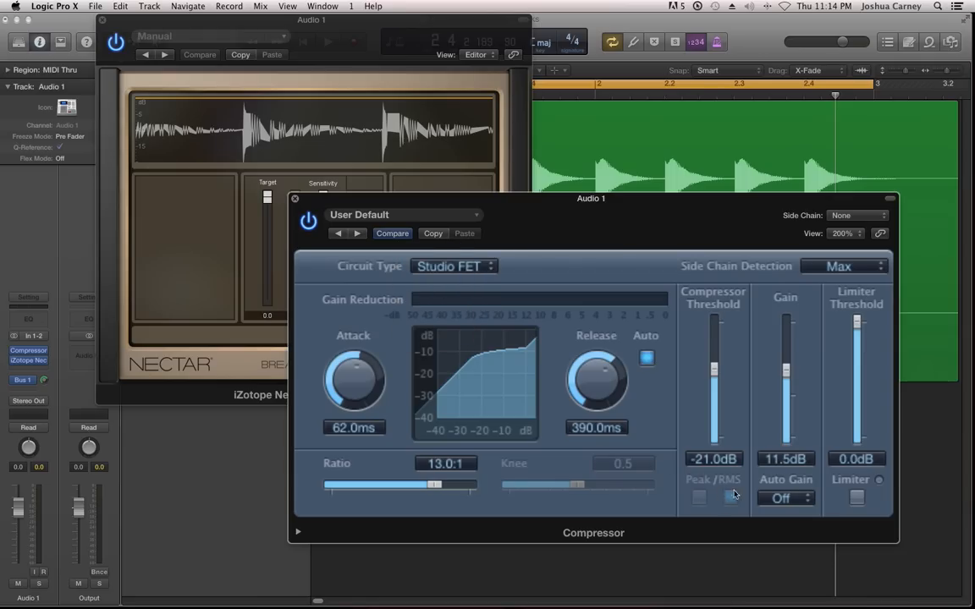
left_click(450, 266)
left_click(432, 232)
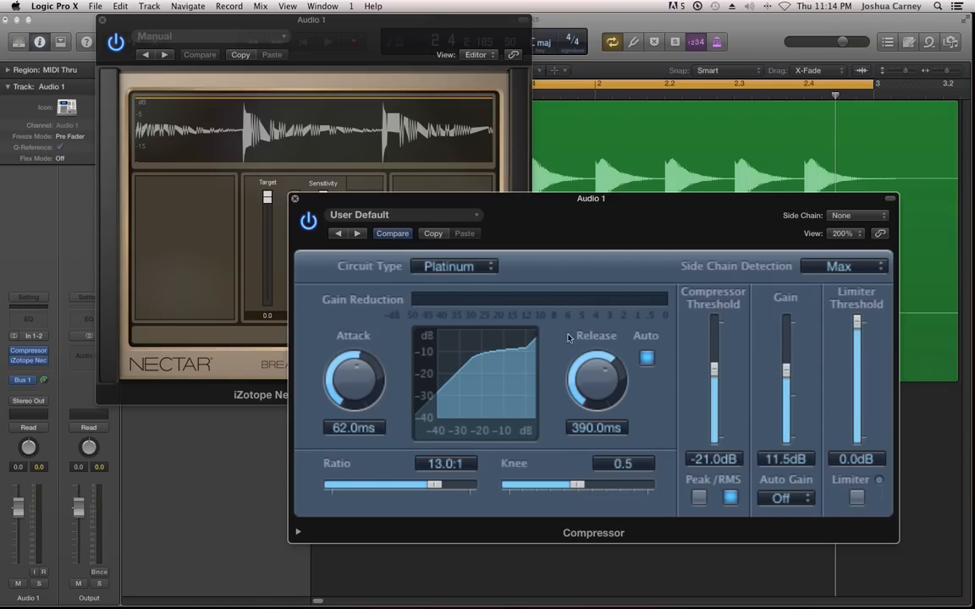
Step: View the Auto Gain choices and reset the Compressor's Gain to 0.0 dB
left_click(784, 496)
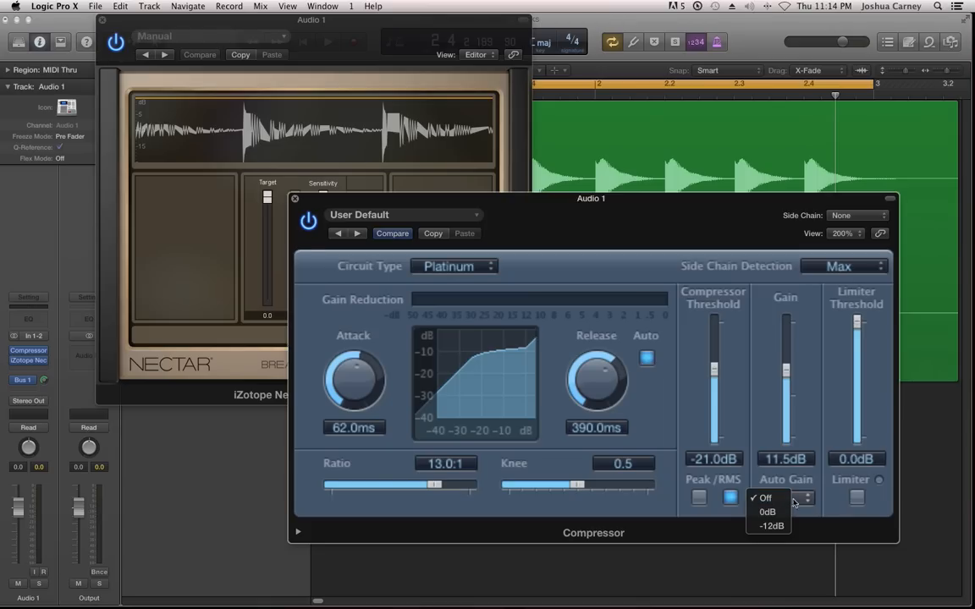
left_click(810, 514)
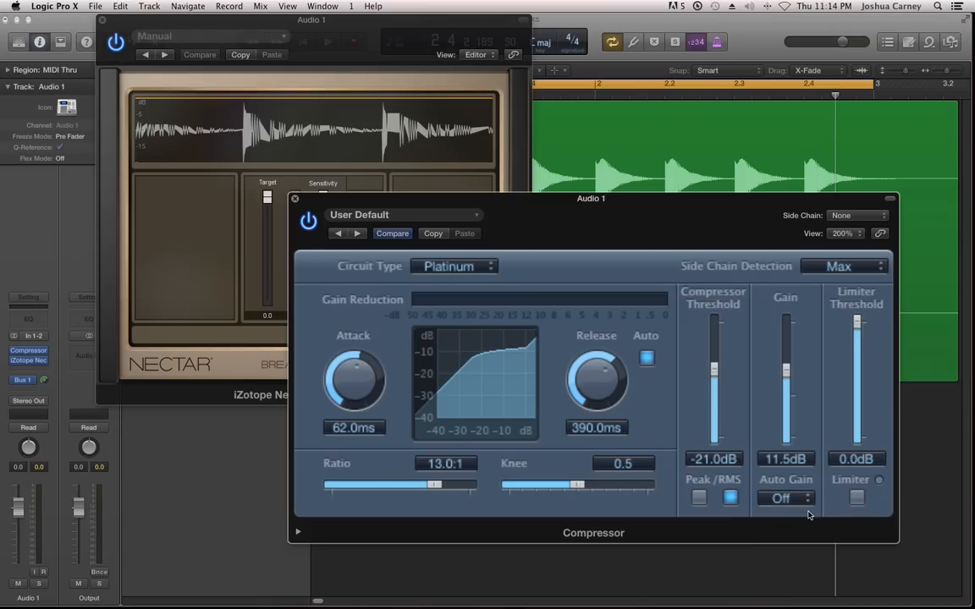
left_click(784, 373, "alt")
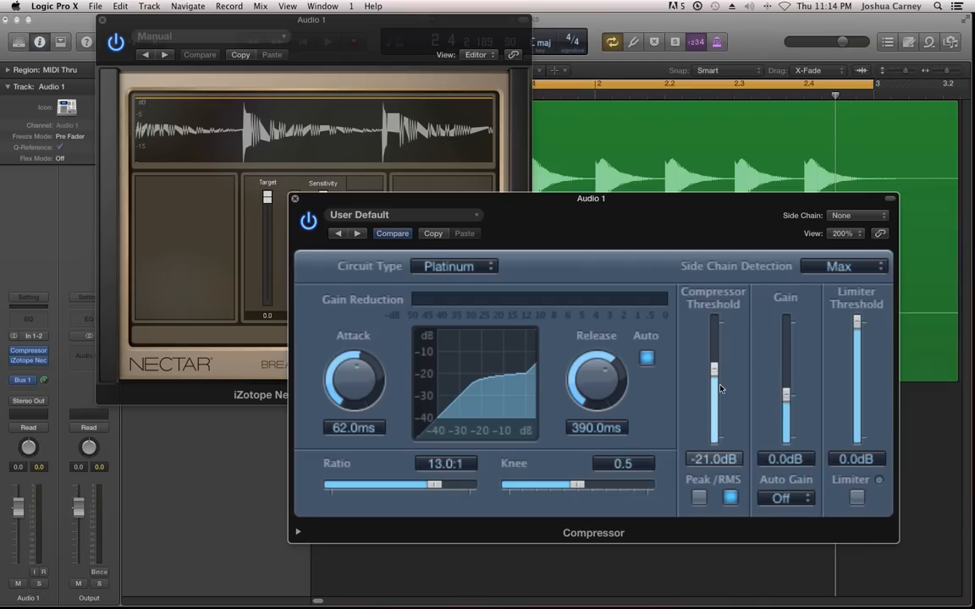
Step: Switch the level sensing to Peak and play the loop with Auto Gain kept off
left_click(782, 498)
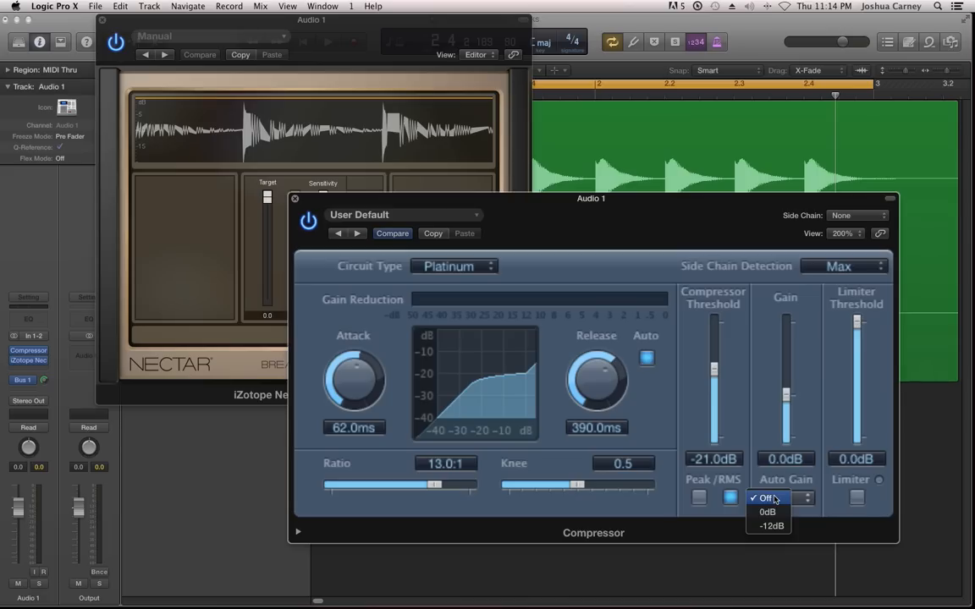
left_click(766, 498)
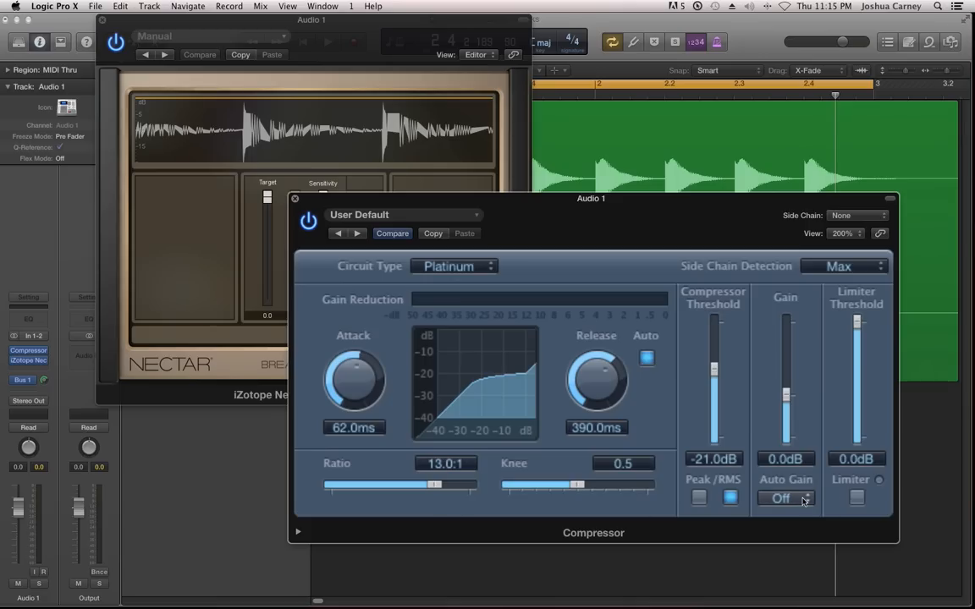
left_click(698, 497)
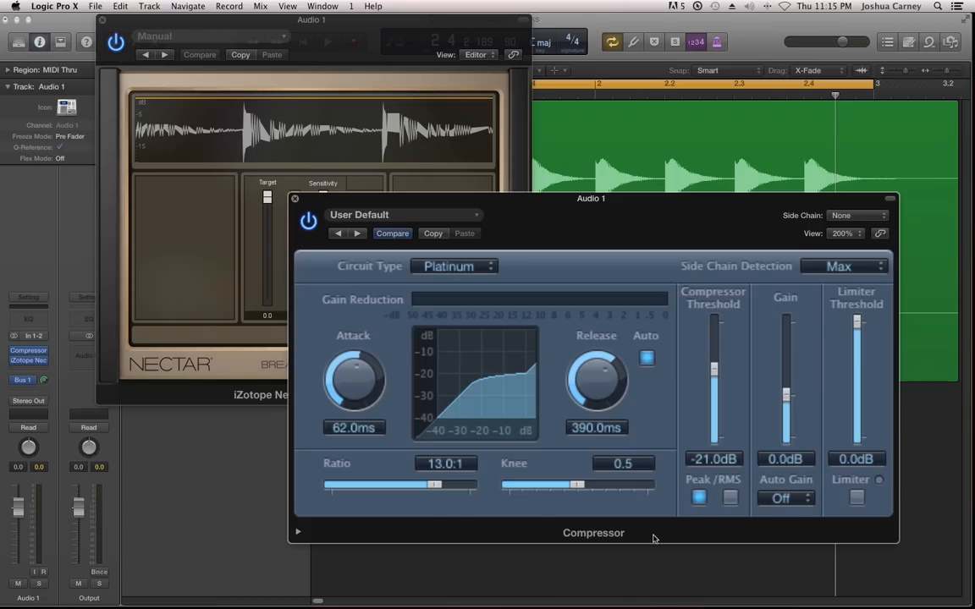
key("space")
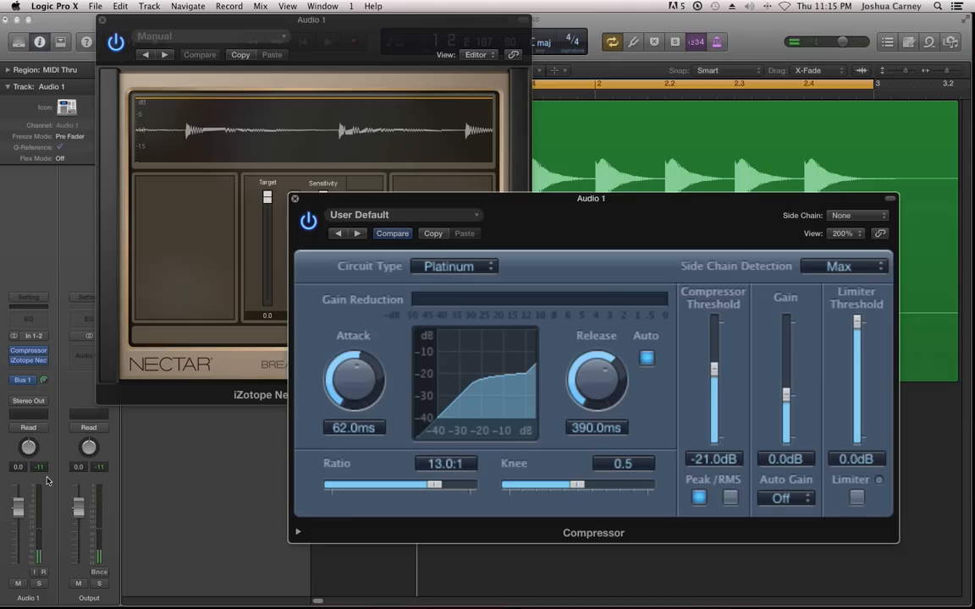
Step: Set the Compressor's Auto Gain to -12dB and audition the loop
left_click(790, 500)
left_click(776, 525)
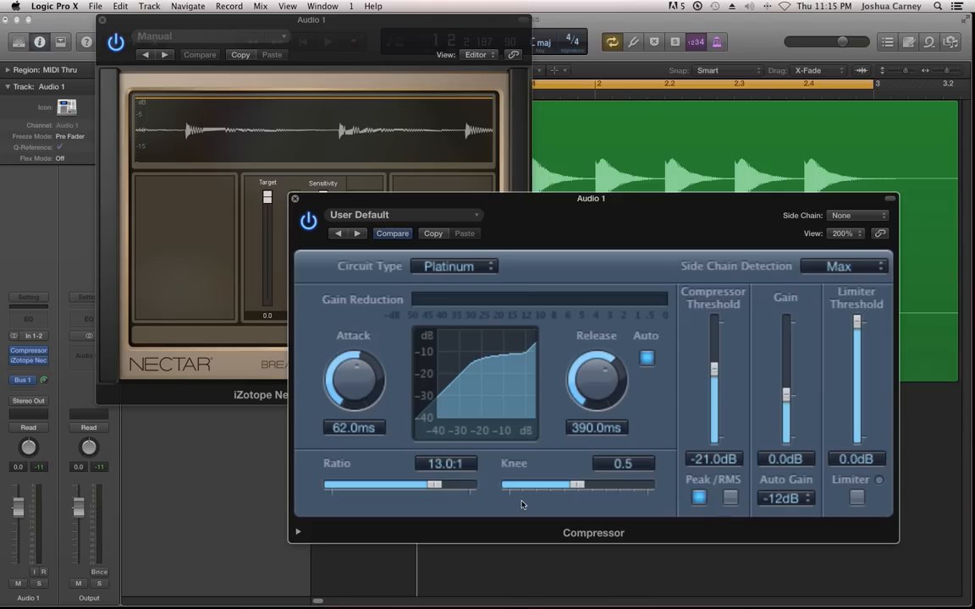
left_click(789, 499)
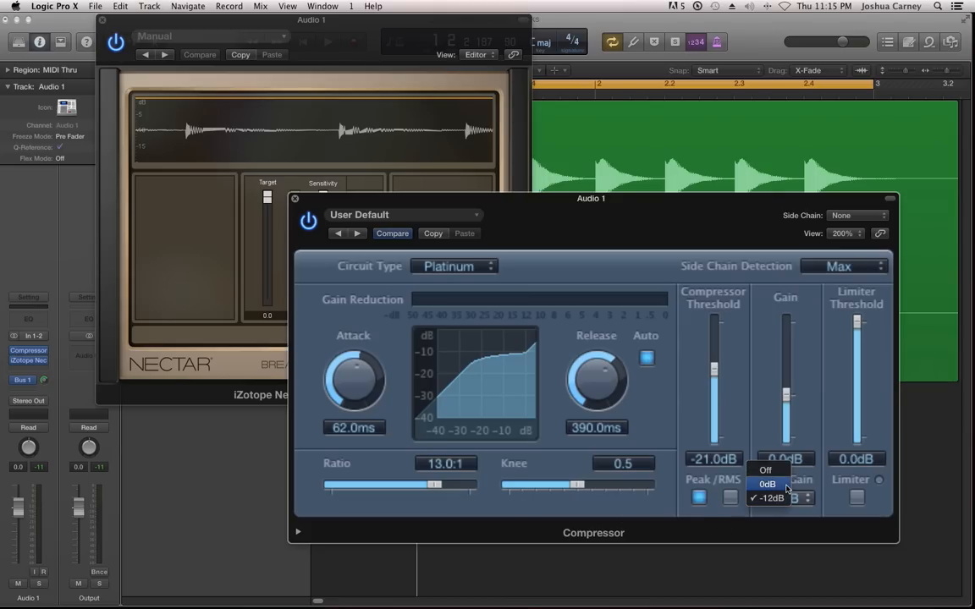
left_click(730, 524)
key("space")
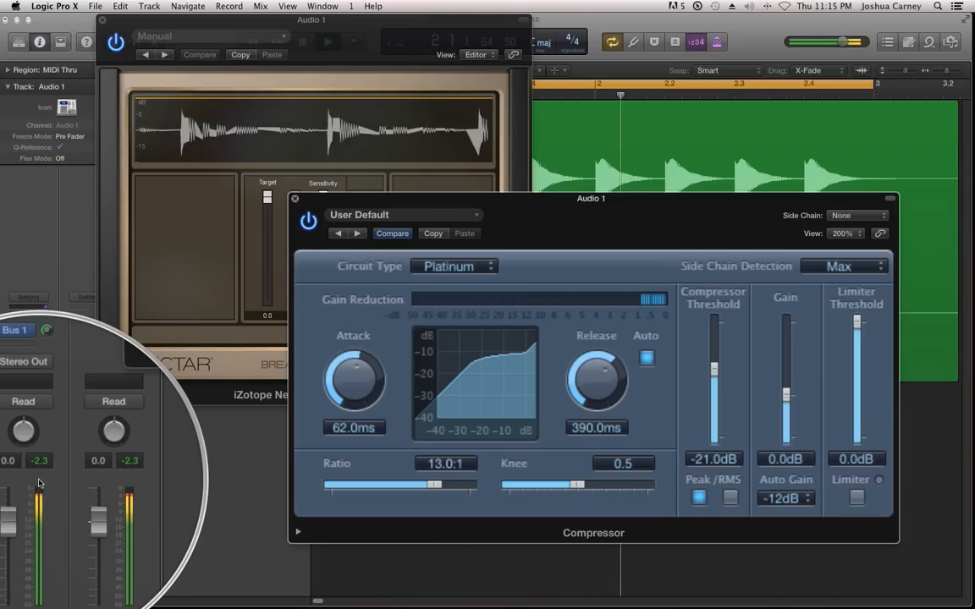
key("space")
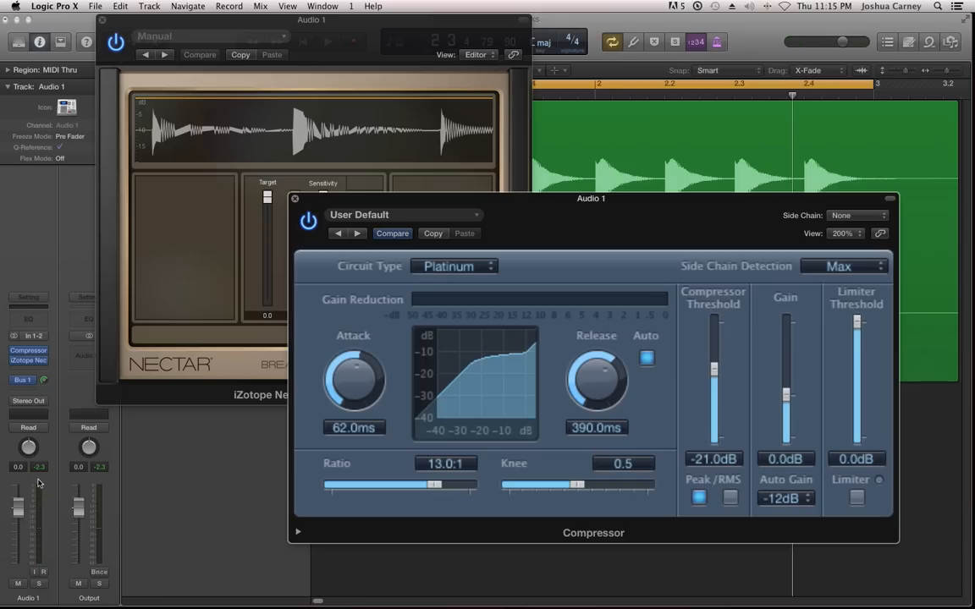
Step: Set the Compressor's Auto Gain to 0dB and audition the loop
left_click(795, 500)
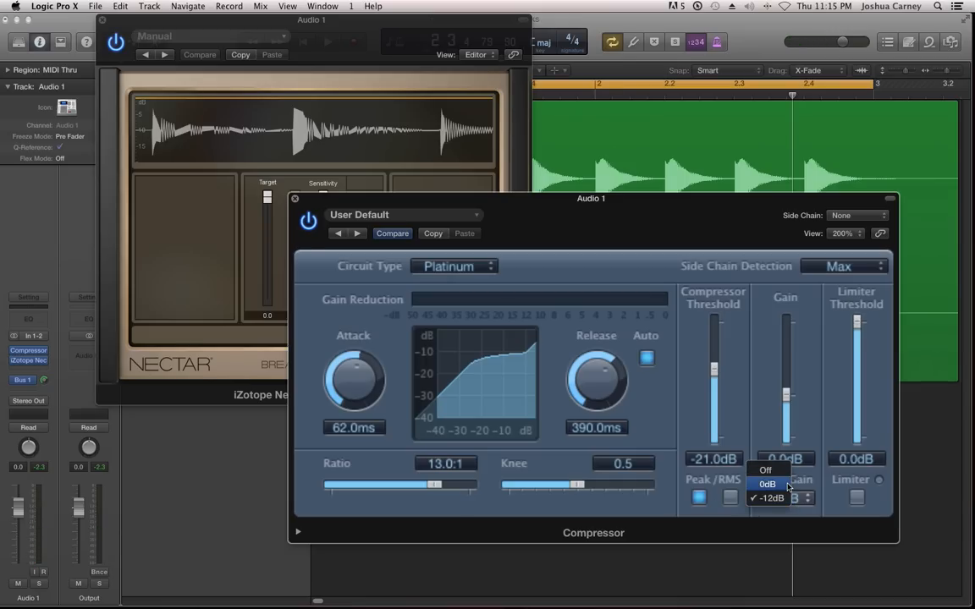
left_click(770, 482)
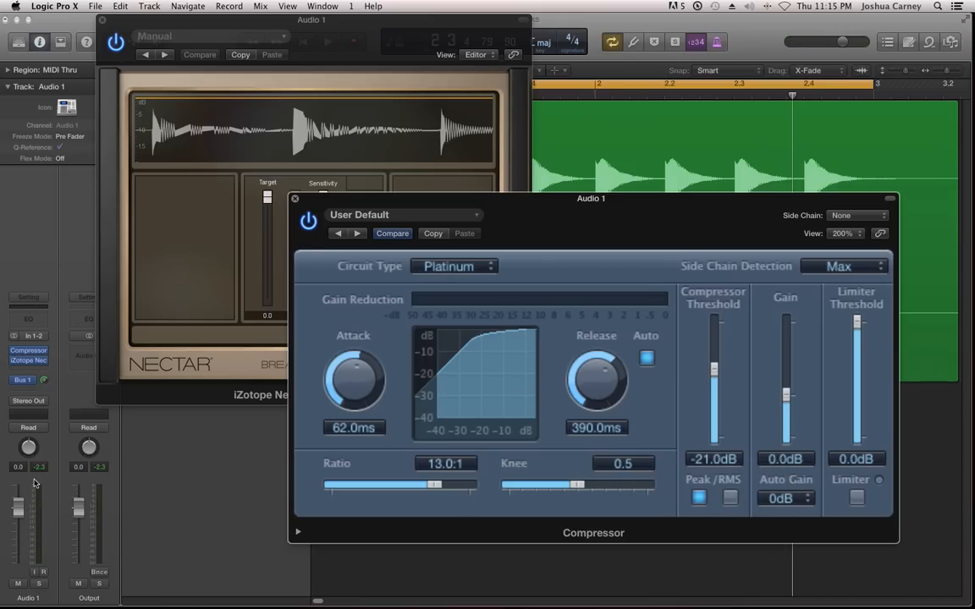
key("space")
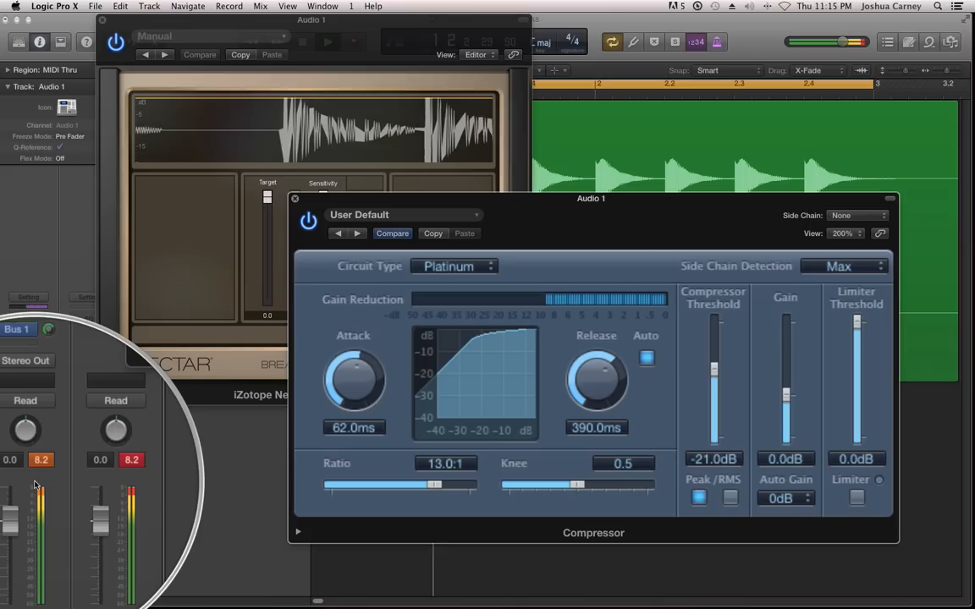
key("super+z")
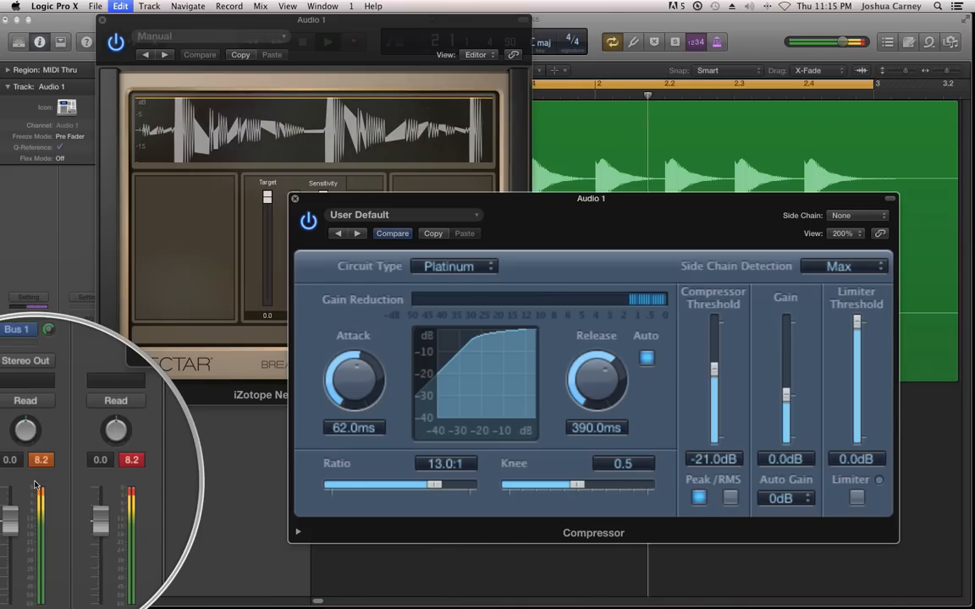
key("space")
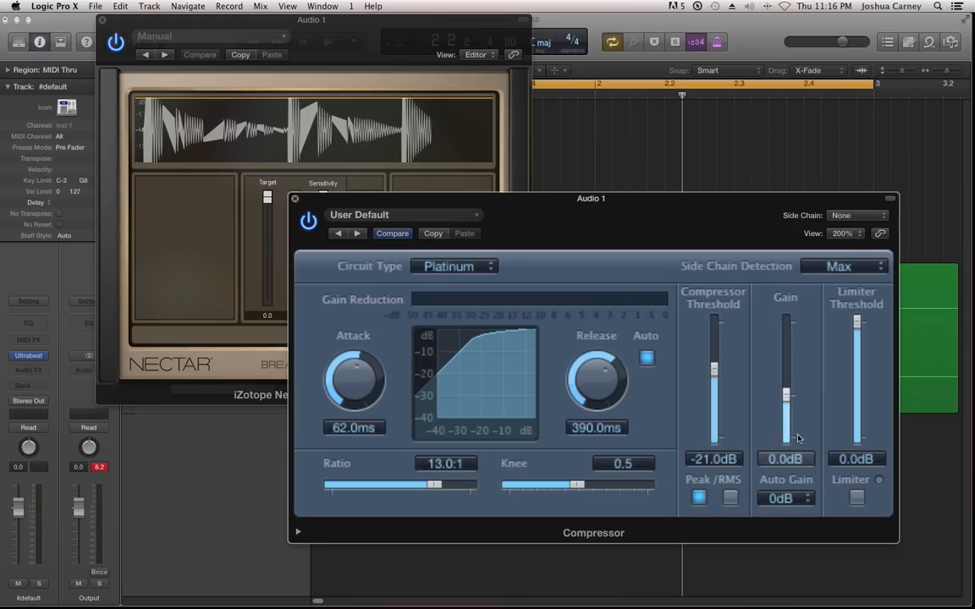
Step: Turn Auto Gain off and raise the Compressor's Gain manually to 10.0 dB
left_click(785, 498)
left_click(783, 485)
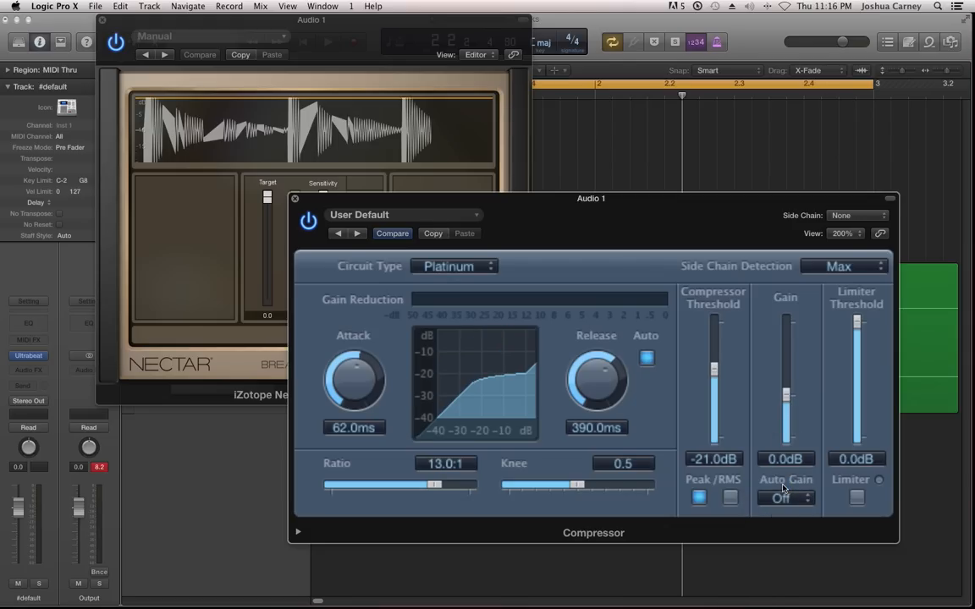
mouse_move(786, 394)
left_mouse_down()
mouse_move(786, 351)
mouse_move(790, 374)
left_mouse_up()
left_click(790, 506)
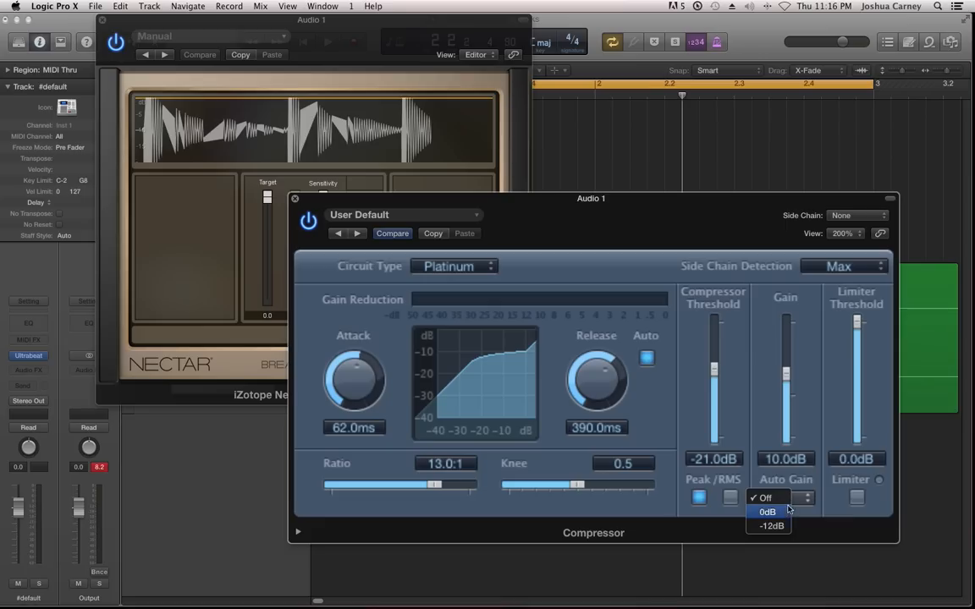
left_click(783, 497)
Step: Sweep the Gain to -3.5 dB and 5.5 dB, clear the Output channel's peak reading, and reset the Gain to 0.0 dB
left_click_drag(787, 374, 801, 404)
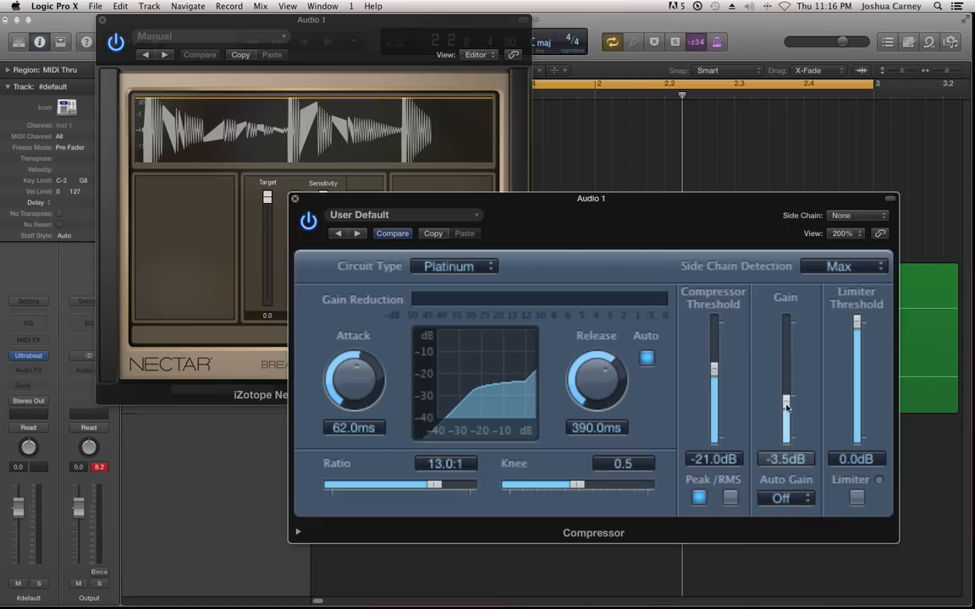
left_click_drag(783, 409, 789, 386)
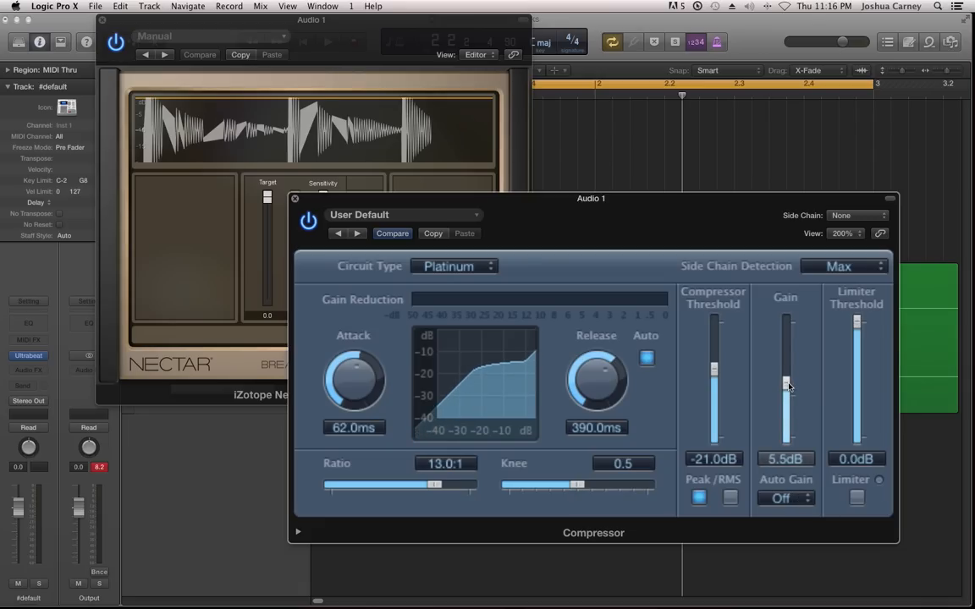
left_click(99, 466)
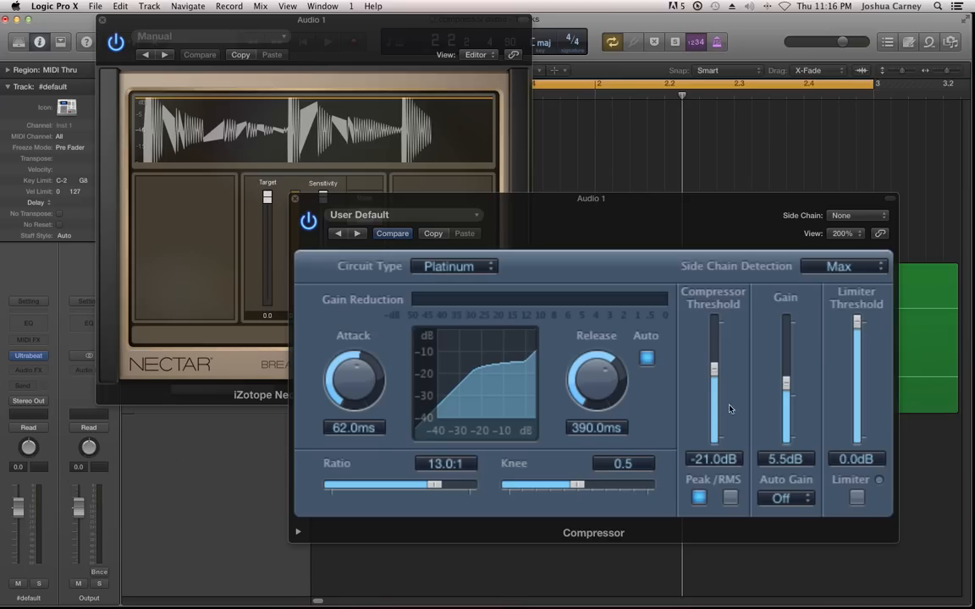
left_click(785, 390, "alt")
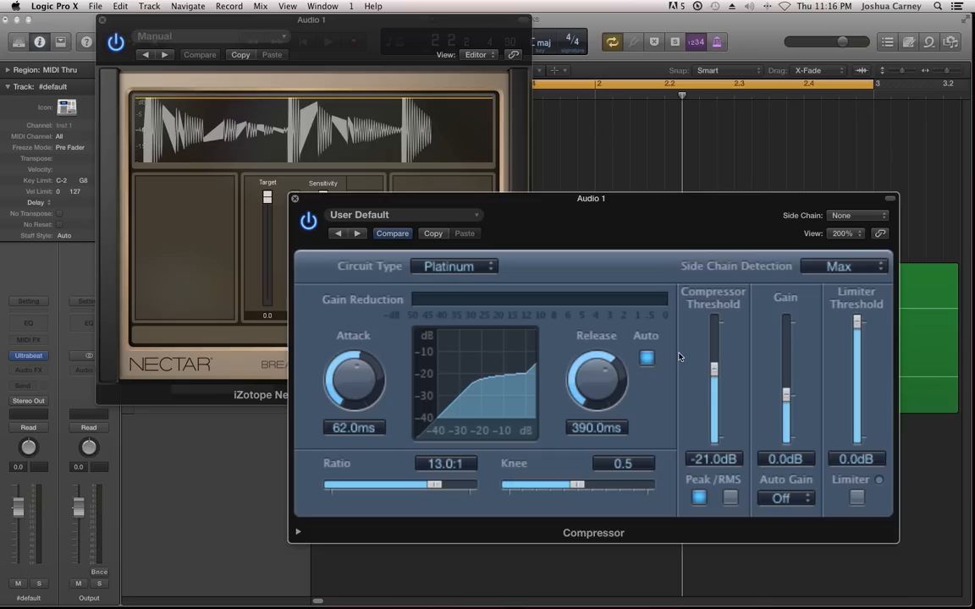
Step: Raise the Gain to 8.5 dB during loop playback, bring the Nectar window to the front, and stop playback
key("space")
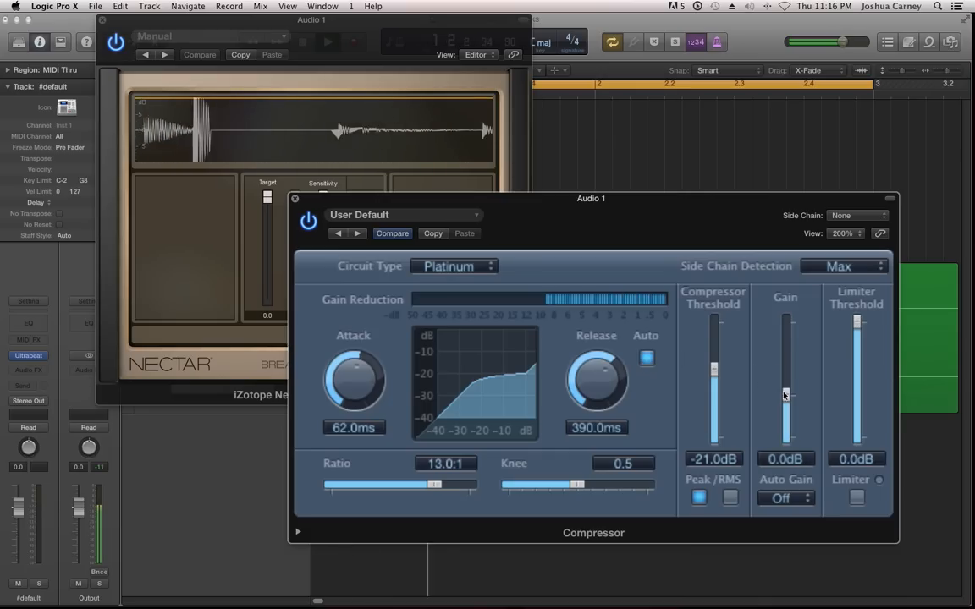
left_click_drag(786, 399, 783, 383)
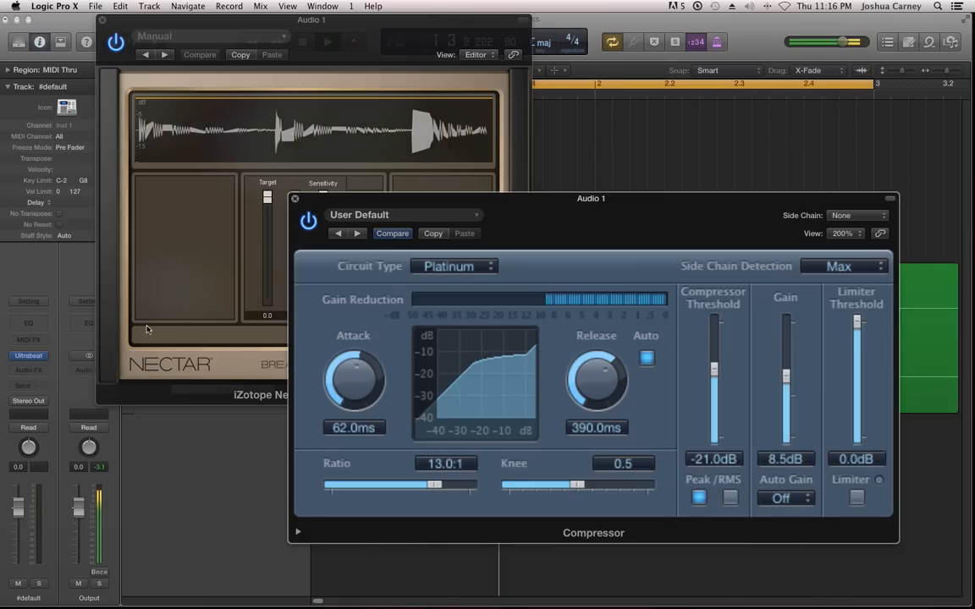
left_click(143, 256)
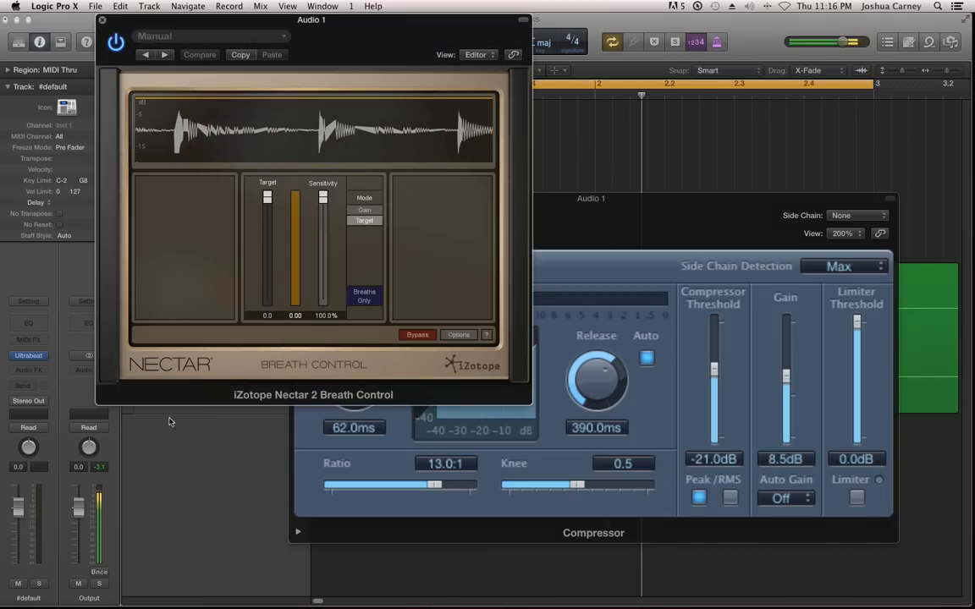
key("space")
Step: Select the Audio 1 track in the track list
left_click(194, 412)
left_click_drag(195, 414, 194, 428)
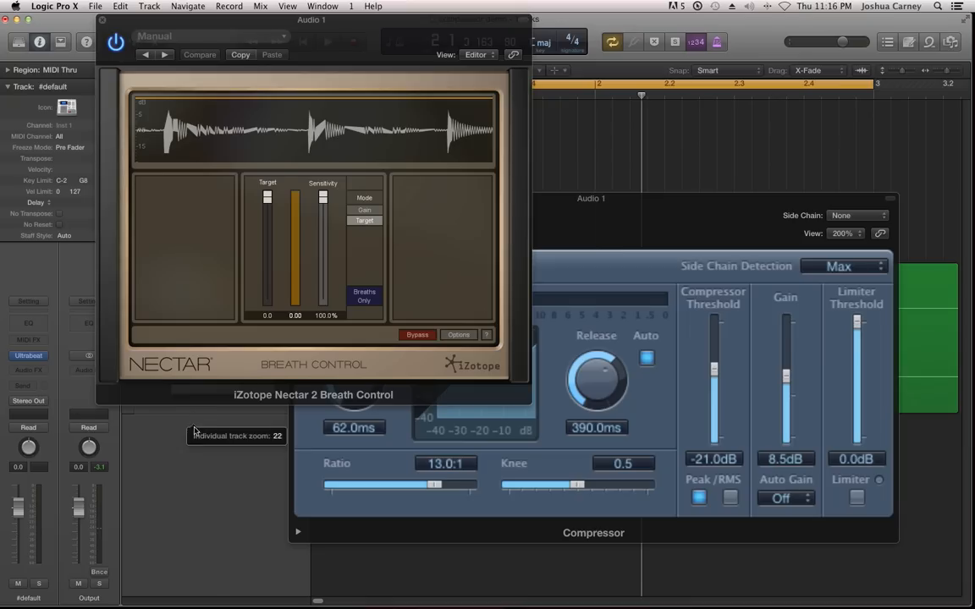
key("Down")
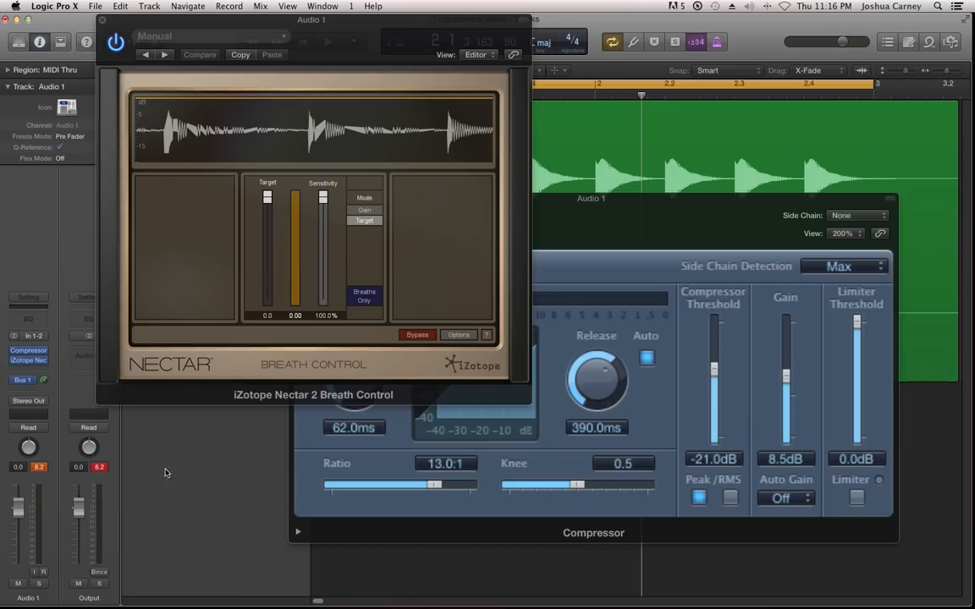
Step: Clear the Audio 1 peak reading, reset the Compressor's Gain to 0.0 dB, and play the loop
left_click(44, 469)
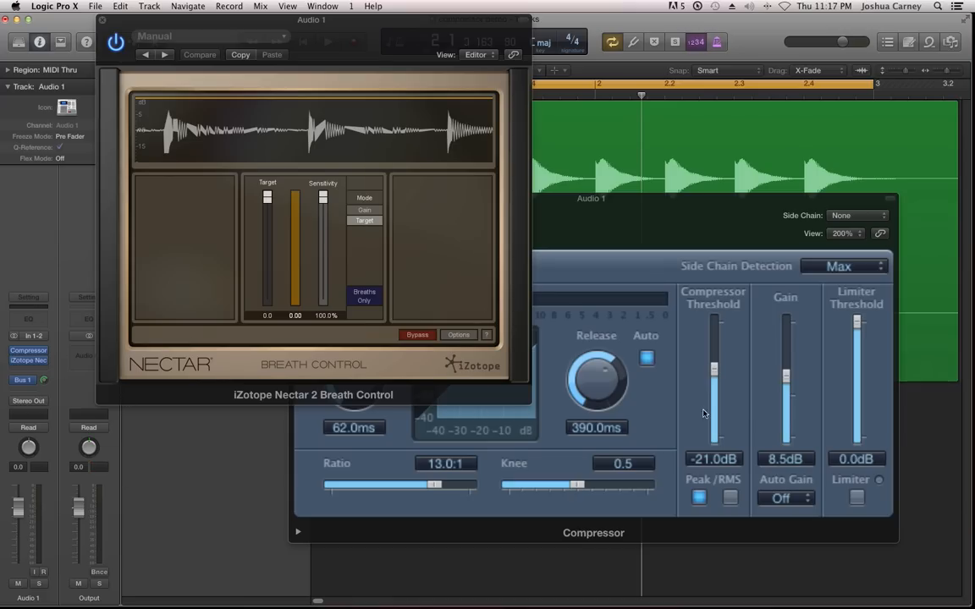
left_click(788, 381, "alt")
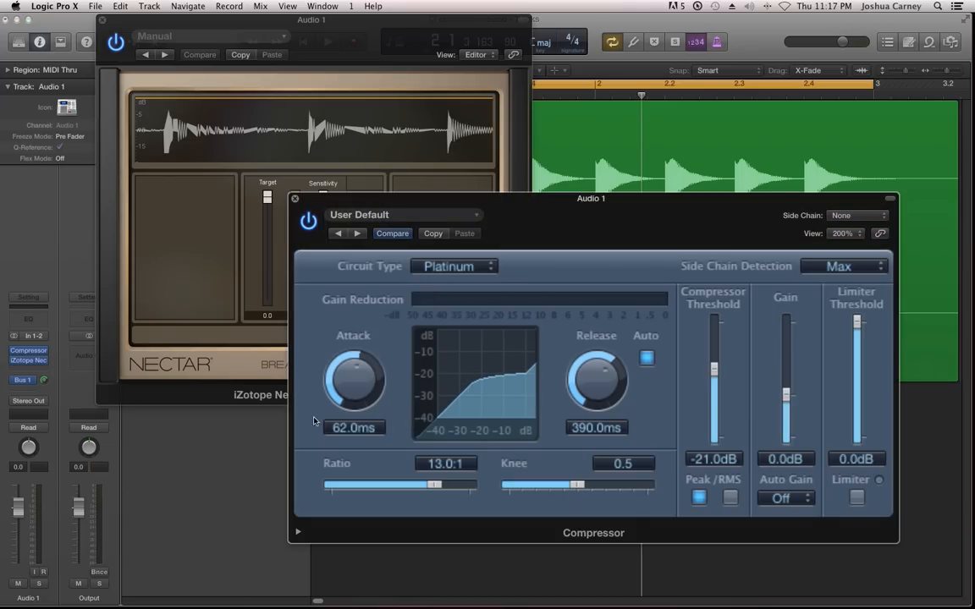
key("space")
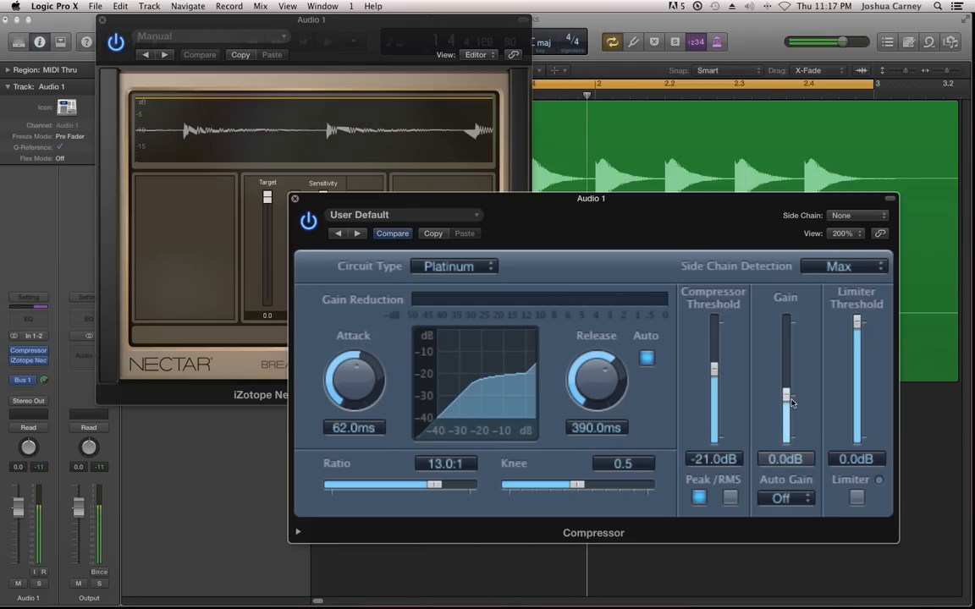
key("space")
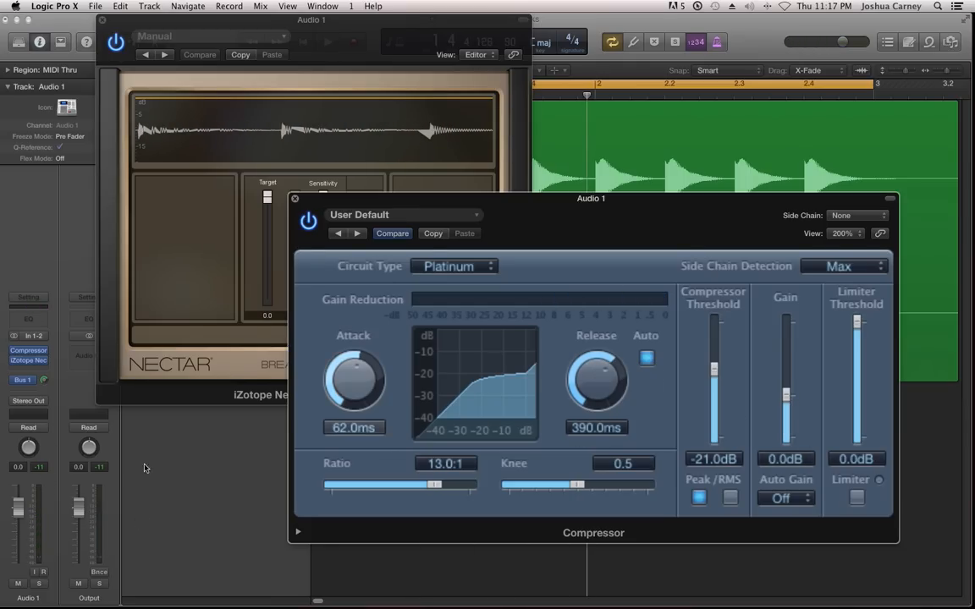
key("space")
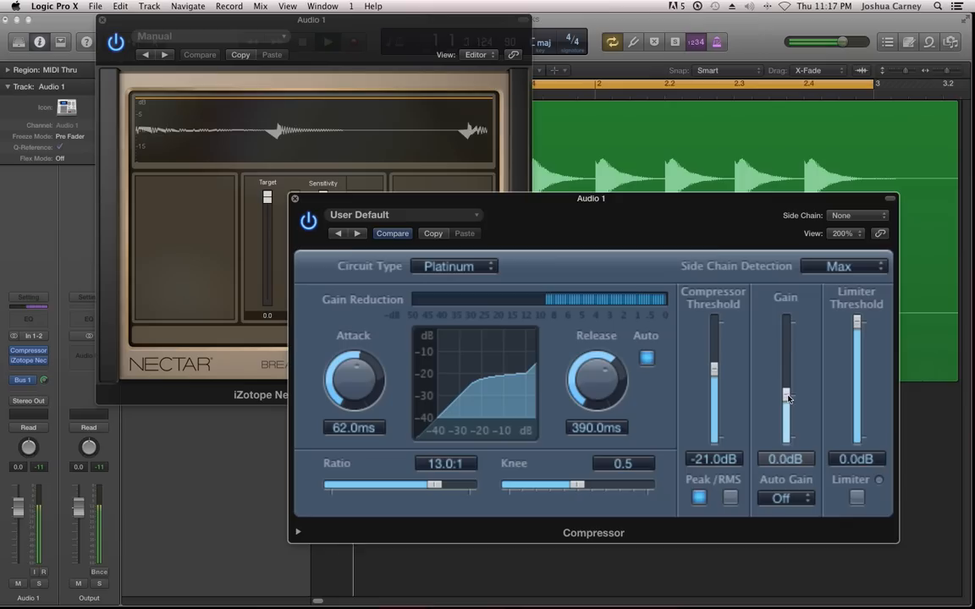
Step: Raise the Compressor's Gain to 11.0 dB, clear the Output channel's peak reading, and lower the Gain to 8.0 dB during playback
left_click_drag(787, 398, 794, 376)
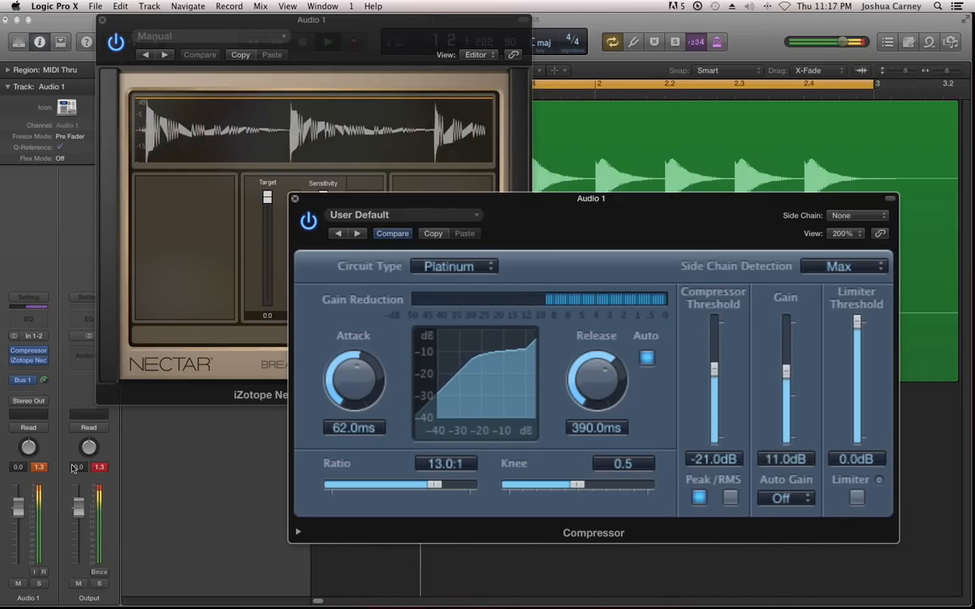
left_click(99, 467)
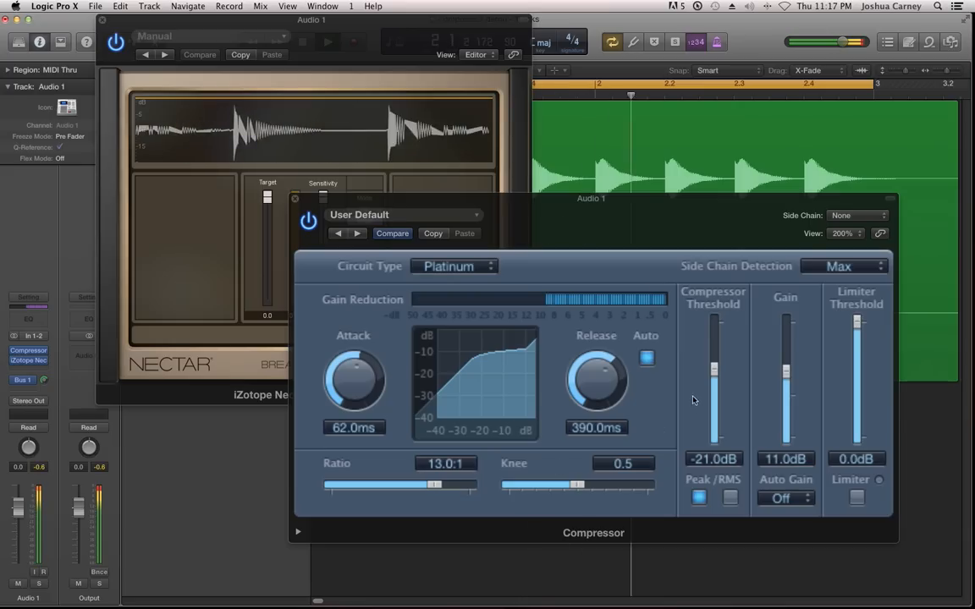
left_click_drag(787, 371, 788, 378)
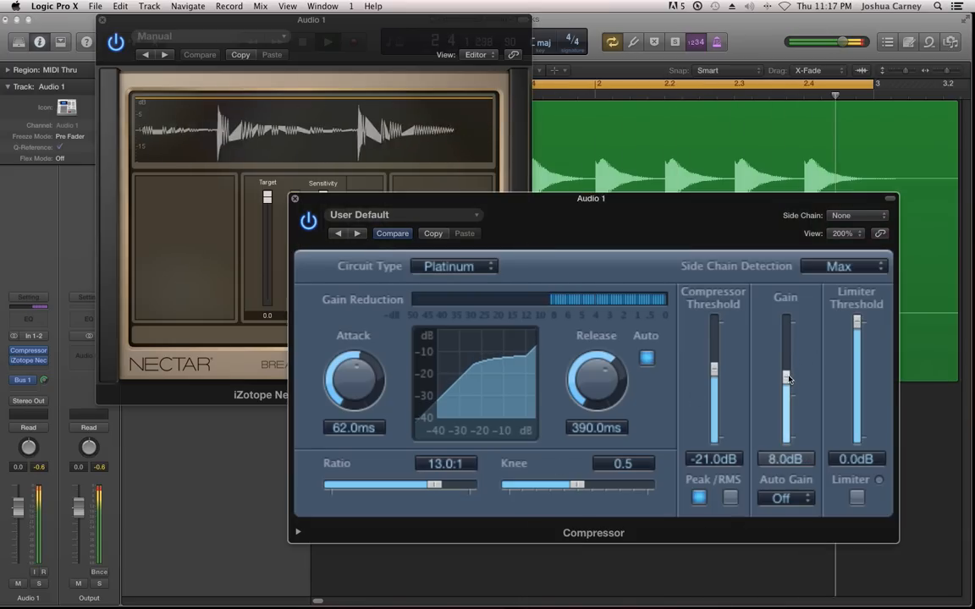
left_click(145, 537)
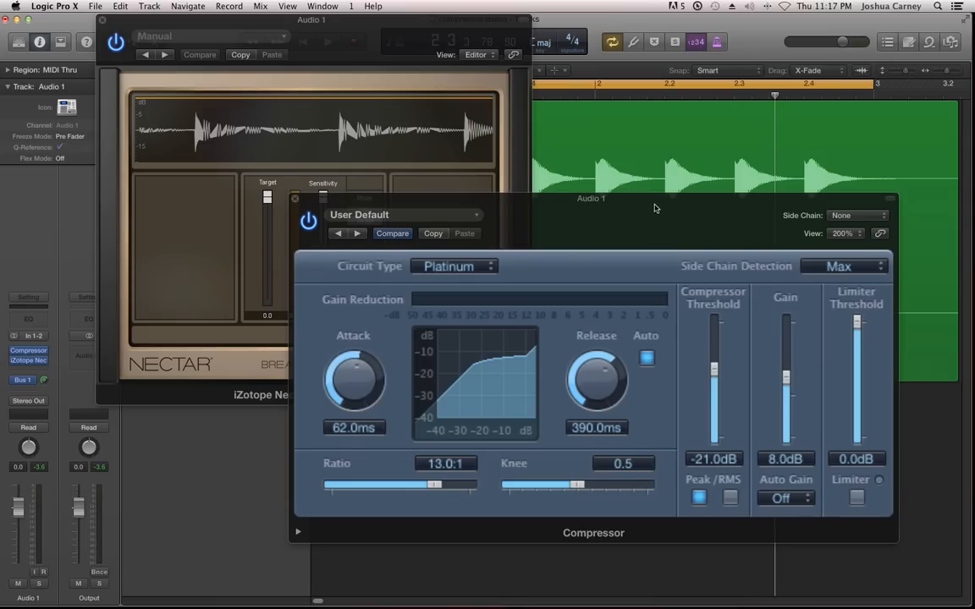
Step: Reposition the Compressor window and examine the available circuit types, from Platinum through Vintage Opto, without changing the selection
left_click_drag(656, 209, 617, 180)
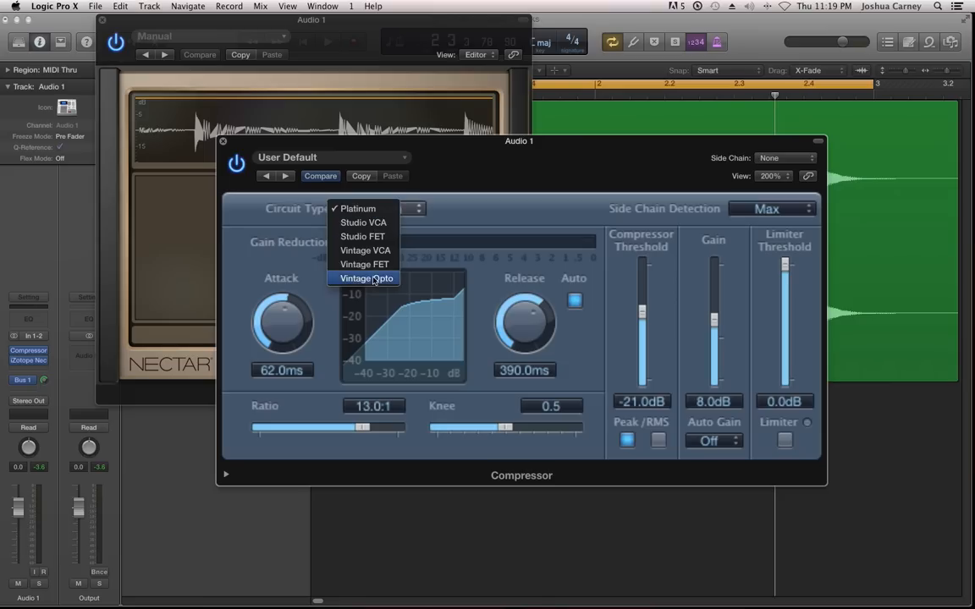
left_click(371, 208)
left_click(410, 208)
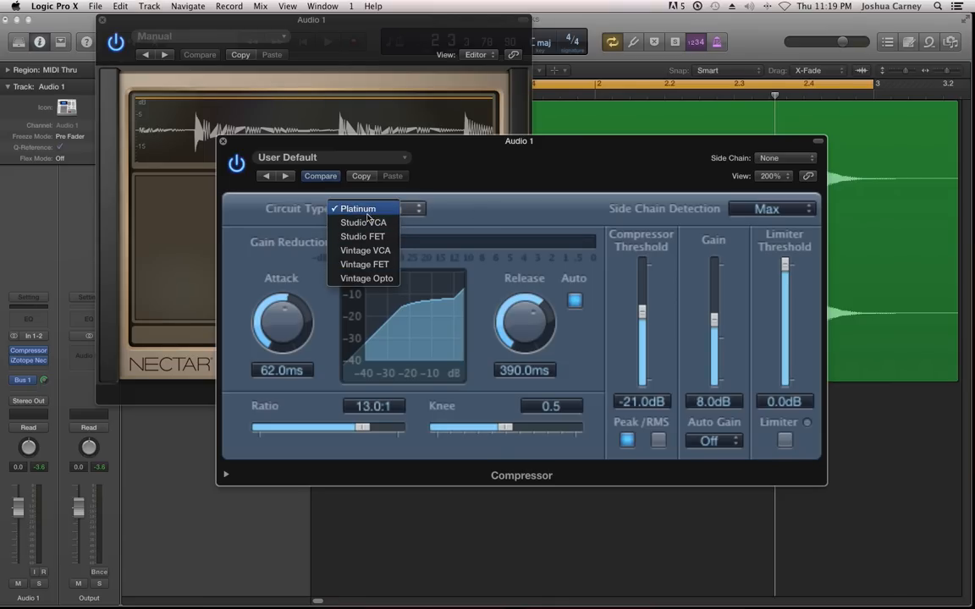
left_click(411, 208)
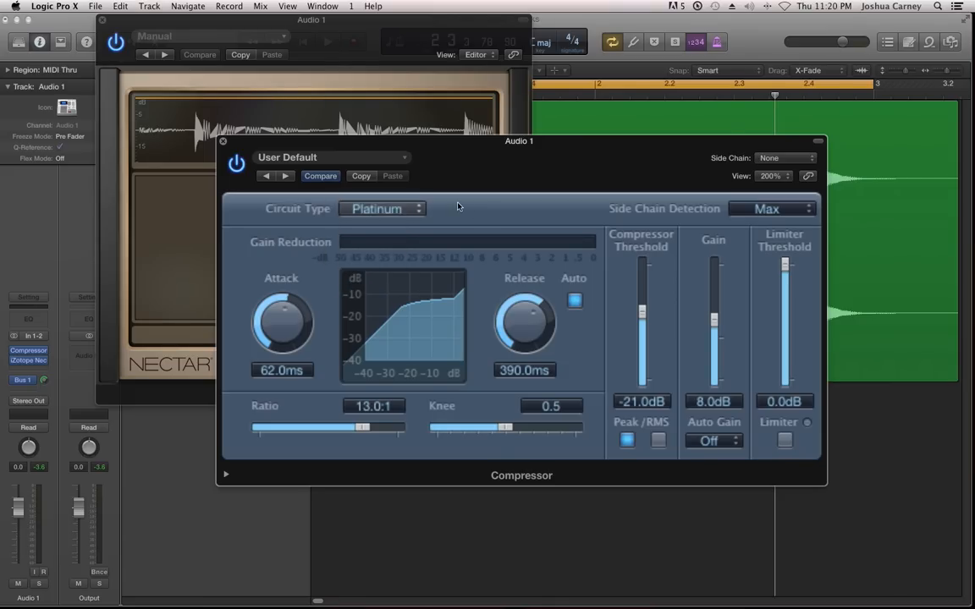
left_click(408, 210)
left_click(407, 211)
left_click(407, 209)
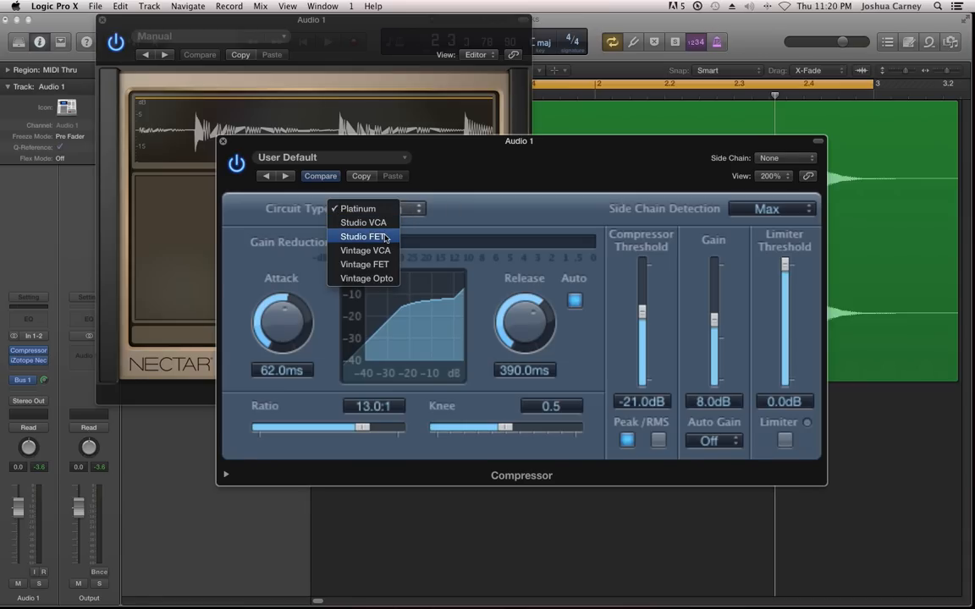
left_click(407, 210)
left_click(409, 210)
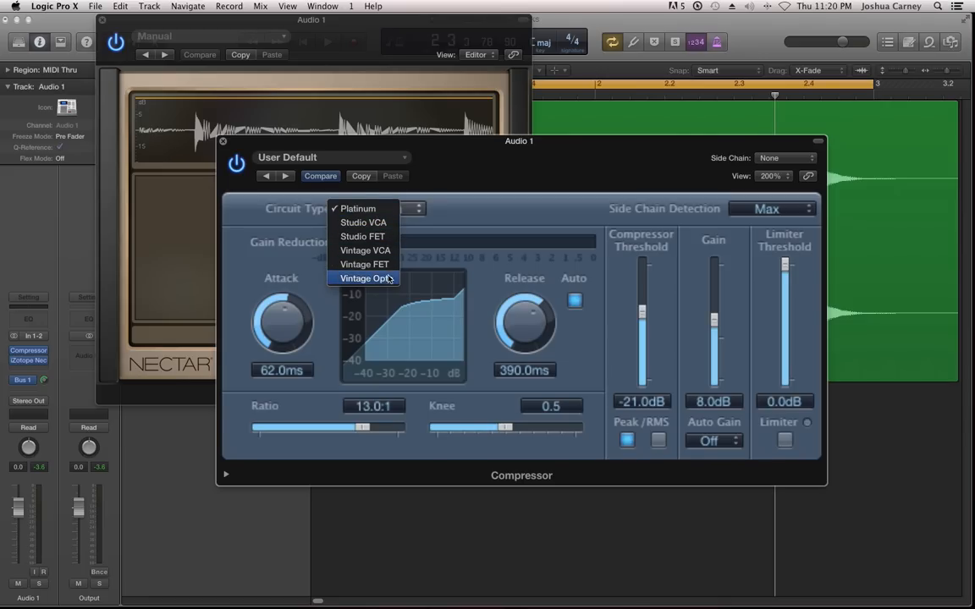
left_click(382, 214)
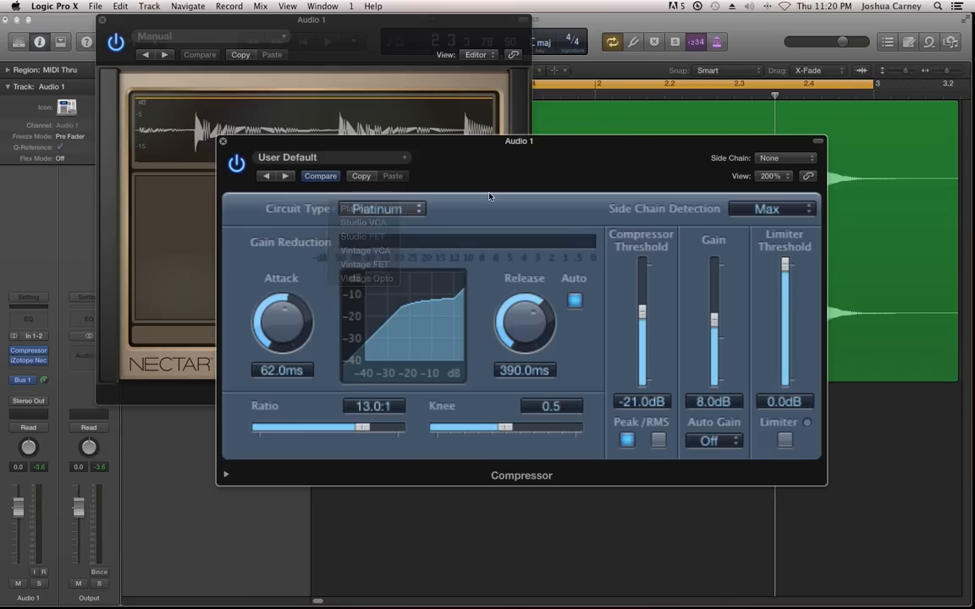
Step: Play the loop and audition the Compressor's Studio VCA and Studio FET circuit types
left_click_drag(432, 153, 447, 206)
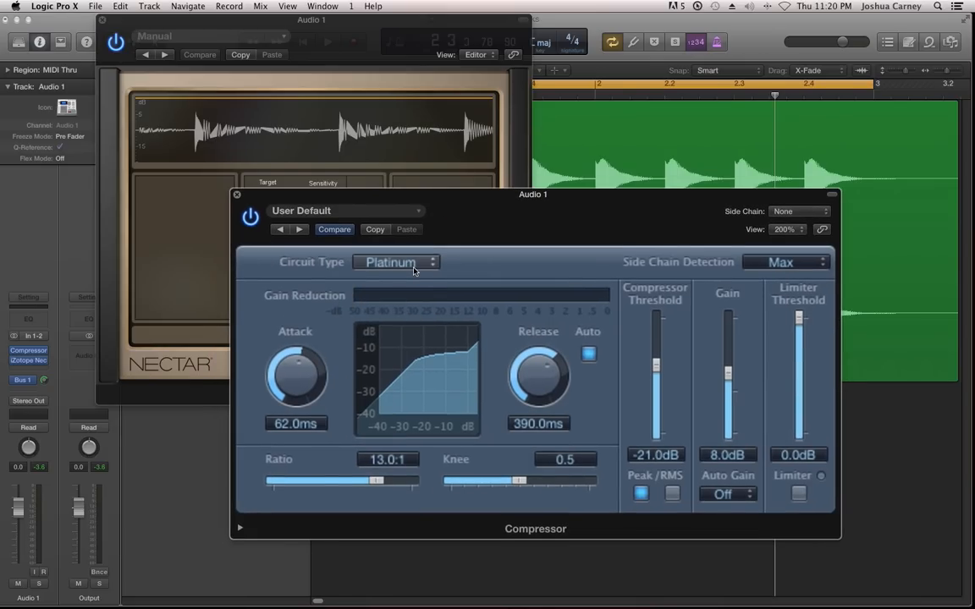
key("space")
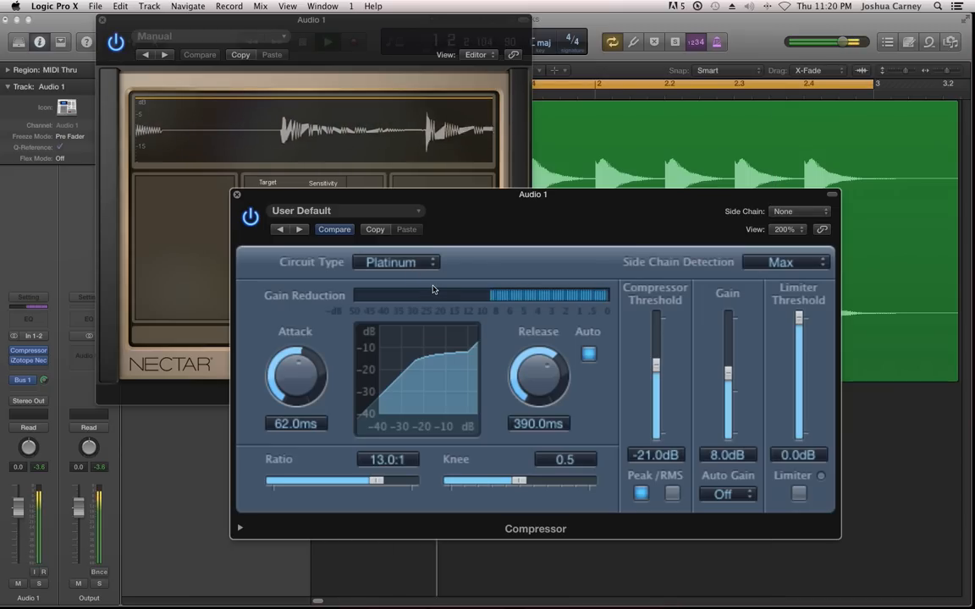
left_click(396, 262)
left_click(406, 276)
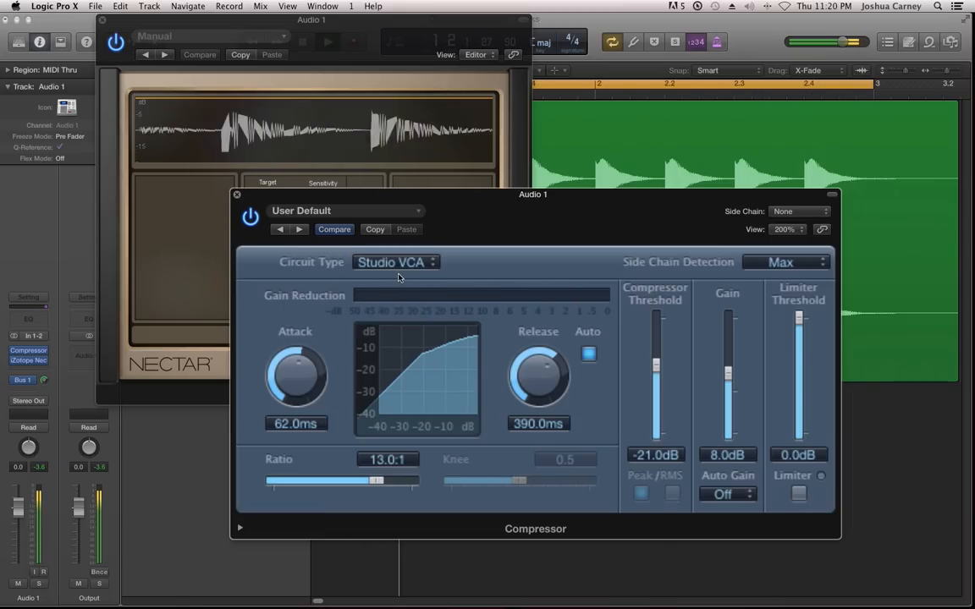
left_click(407, 265)
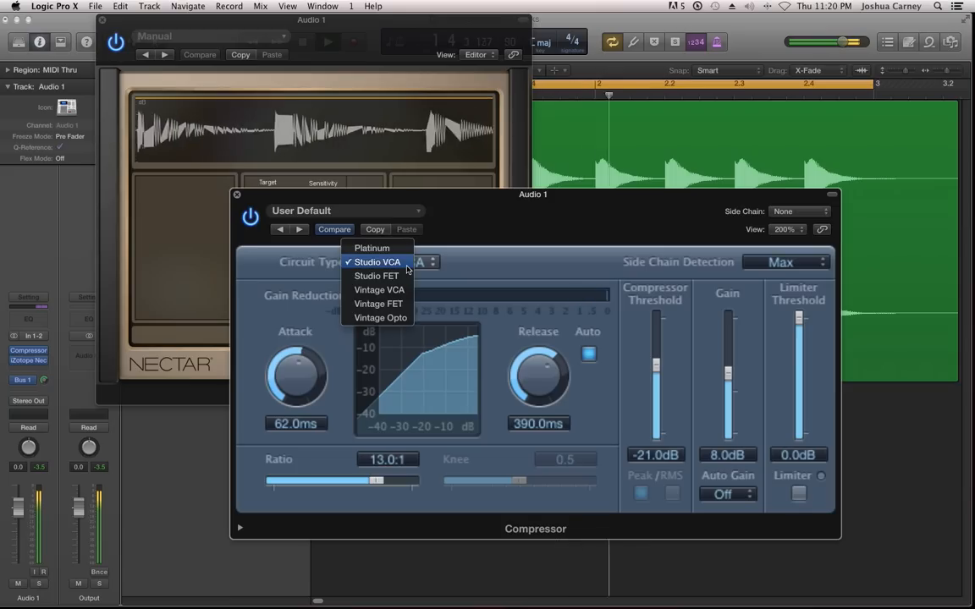
left_click(404, 277)
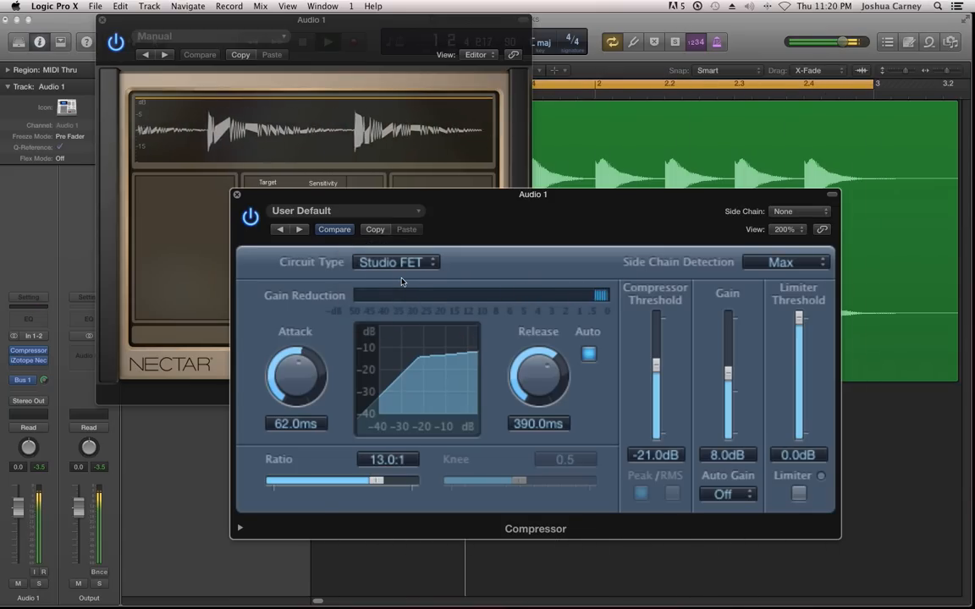
Step: Audition the Vintage VCA, Vintage FET and Vintage Opto circuit types while the loop plays
left_click(396, 263)
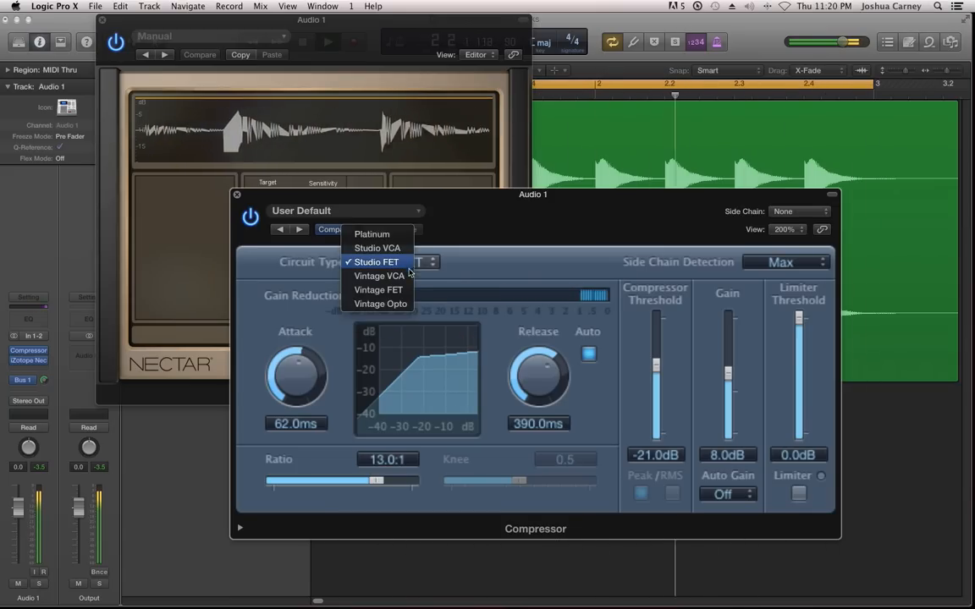
left_click(405, 276)
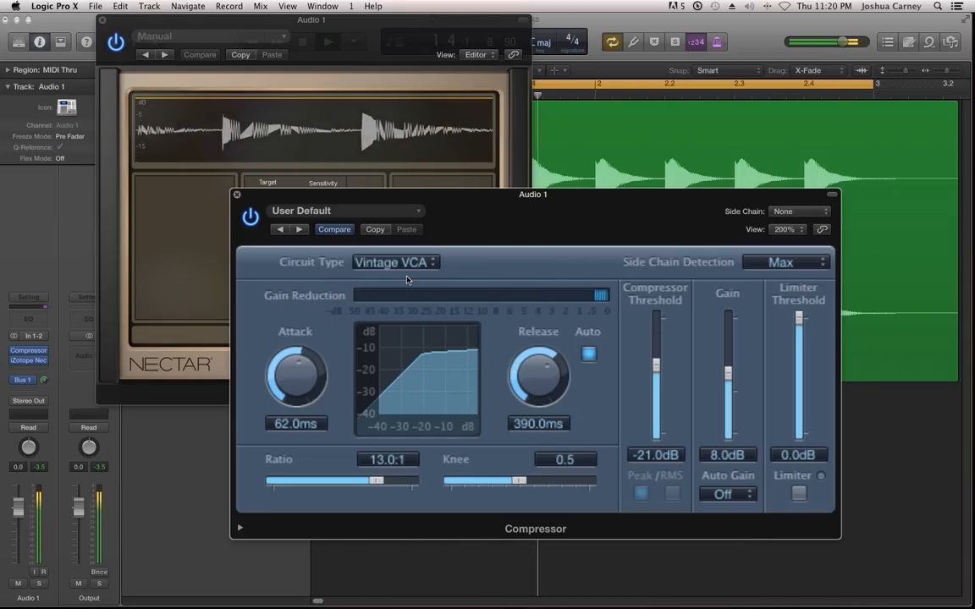
left_click(410, 269)
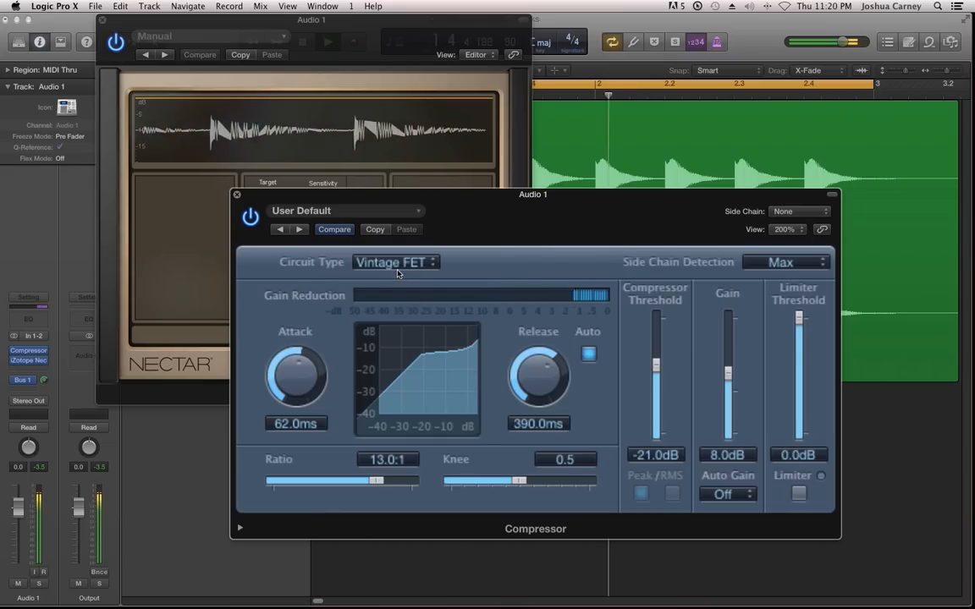
left_click(397, 263)
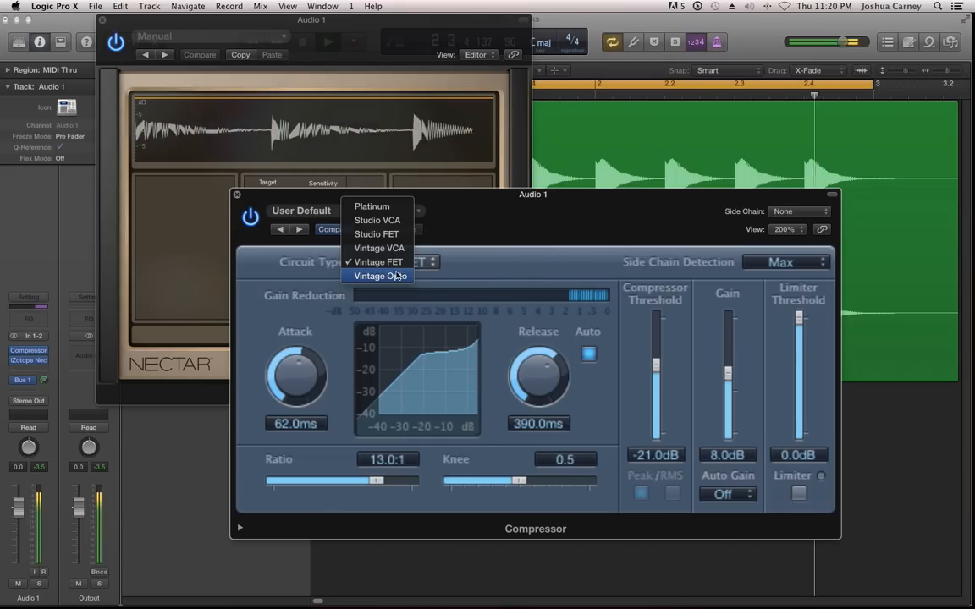
left_click(394, 276)
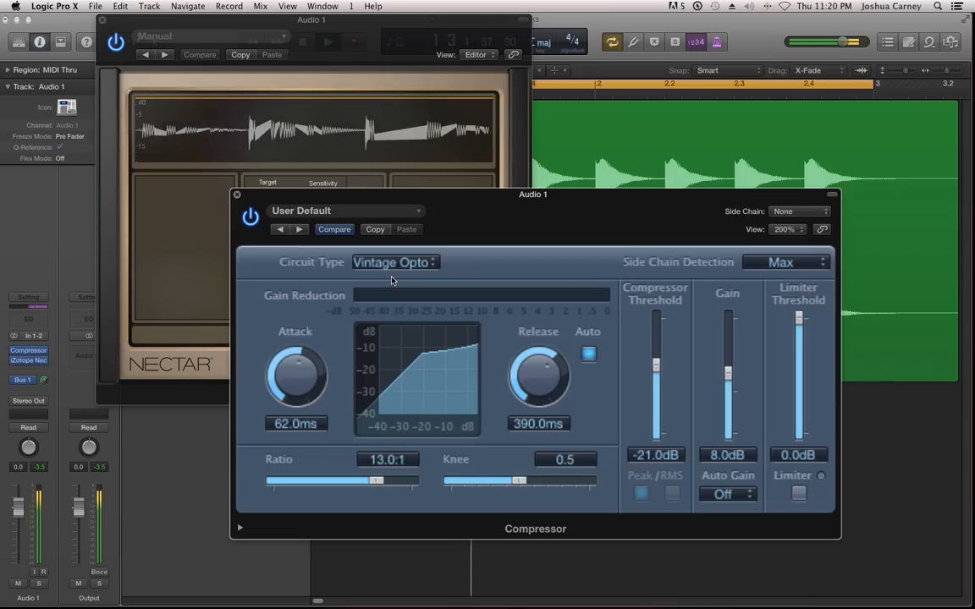
Step: Set the circuit type back to Platinum, stop playback, and review the list of circuit types
left_click(394, 265)
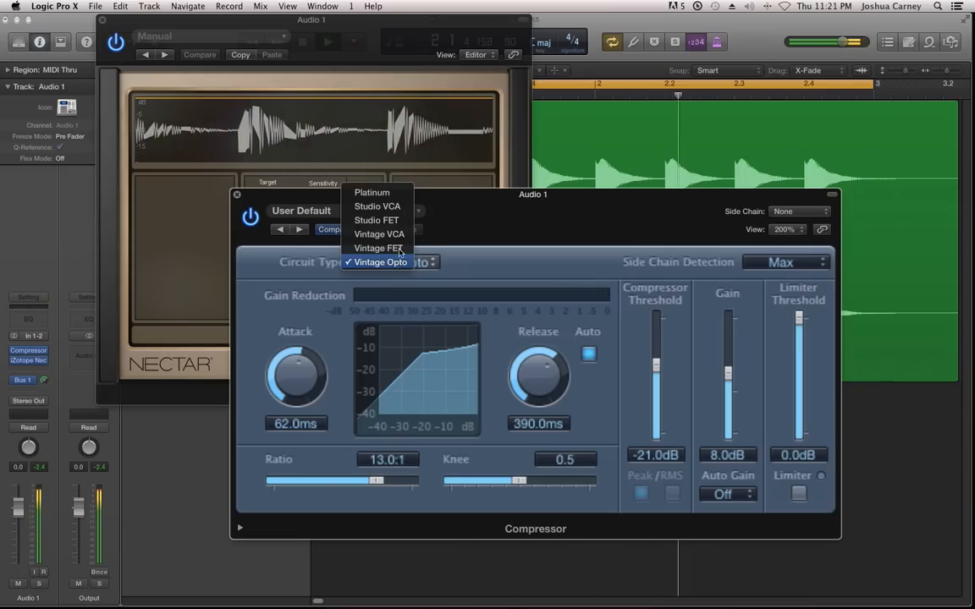
left_click(390, 196)
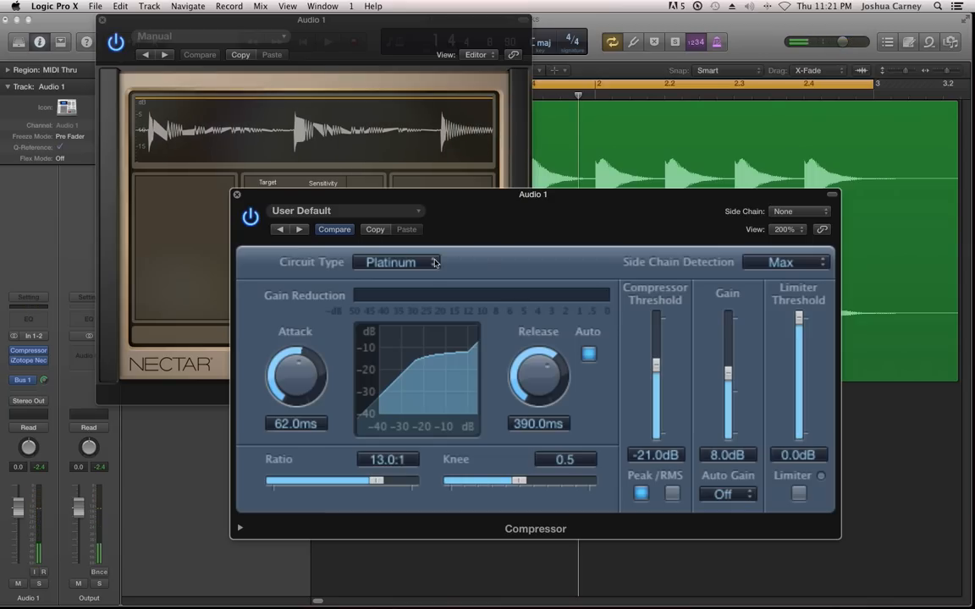
left_click(399, 262)
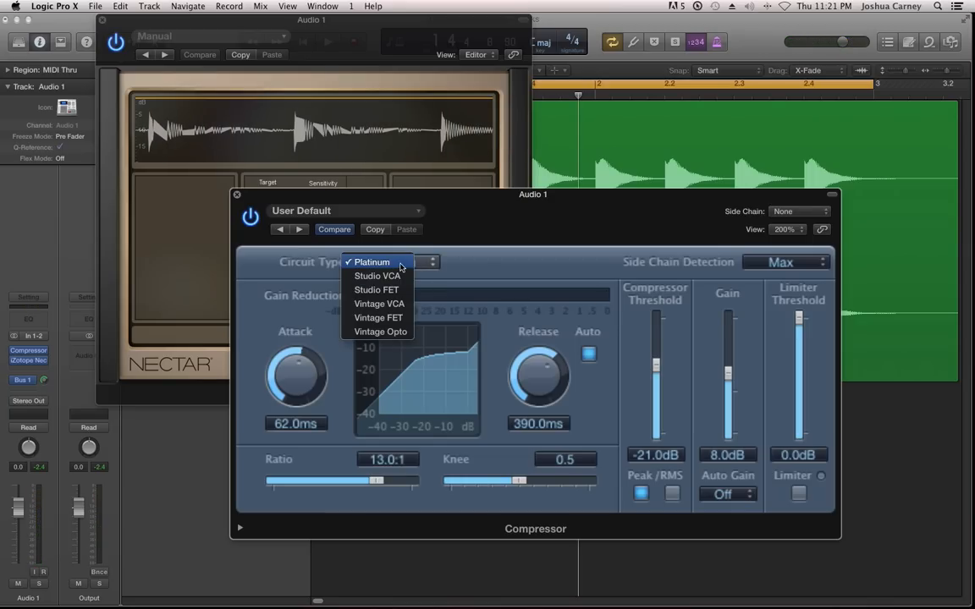
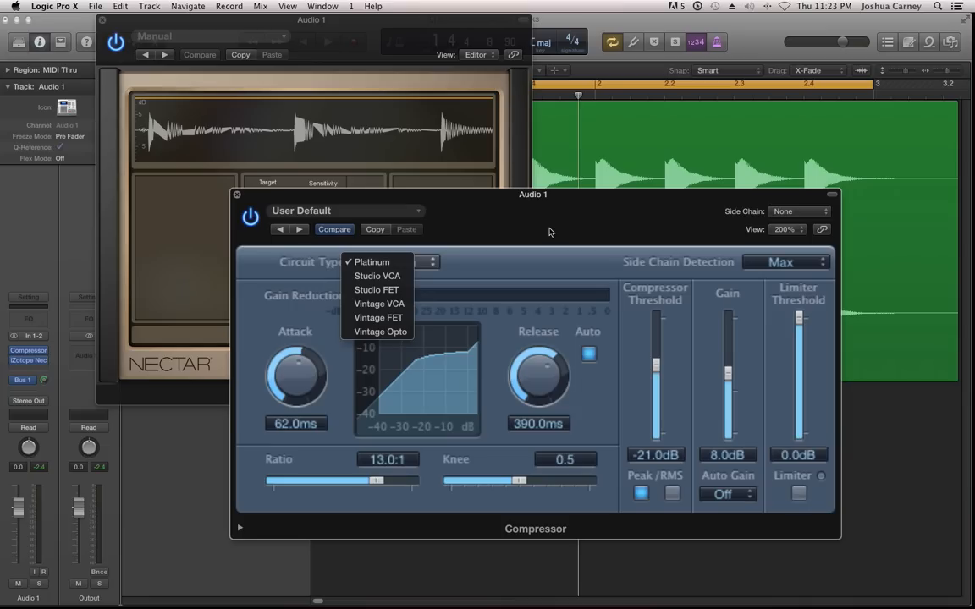
left_click(510, 251)
left_click(425, 265)
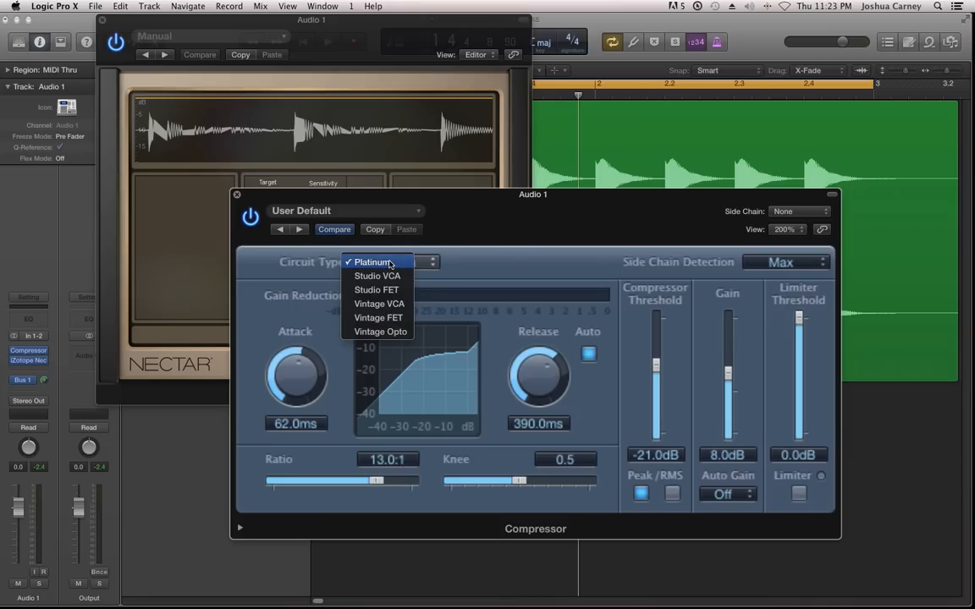
left_click(474, 261)
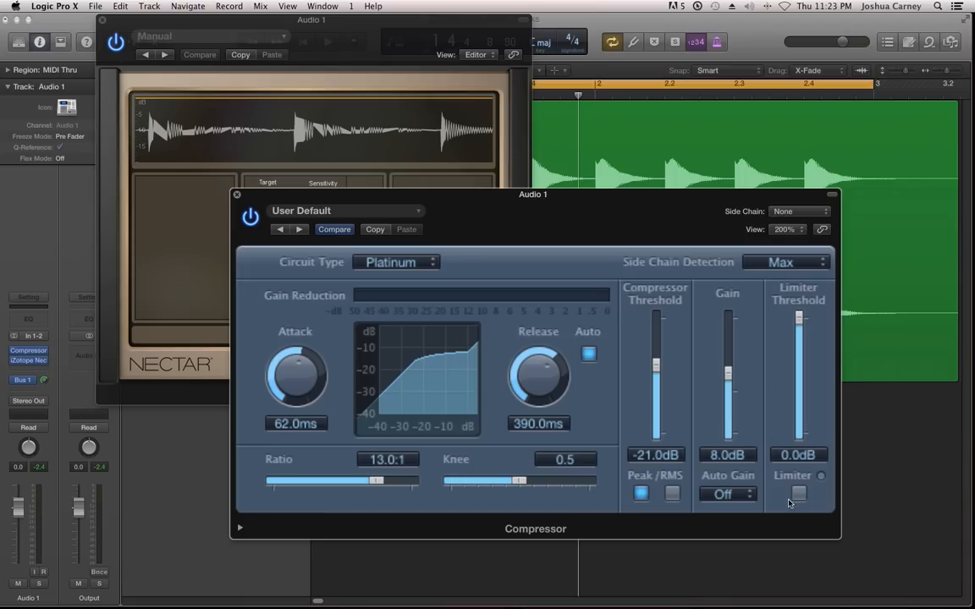
Step: Turn on the Compressor's Limiter and try a Limiter Threshold of -1.1 dB before returning it to 0.0 dB
left_click_drag(618, 203, 600, 191)
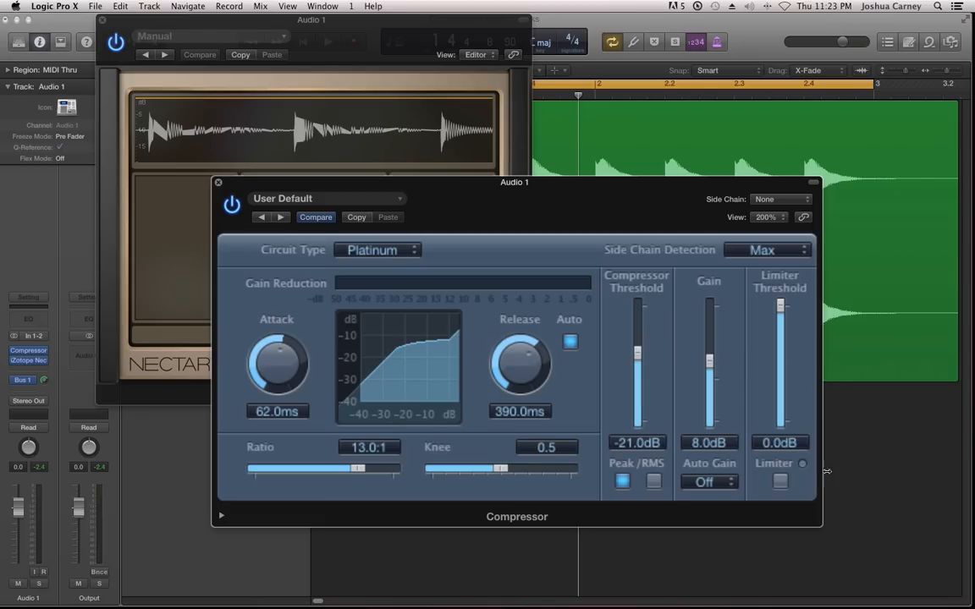
left_click(780, 482)
mouse_move(779, 309)
left_mouse_down()
mouse_move(779, 337)
mouse_move(787, 306)
mouse_move(787, 314)
left_mouse_up()
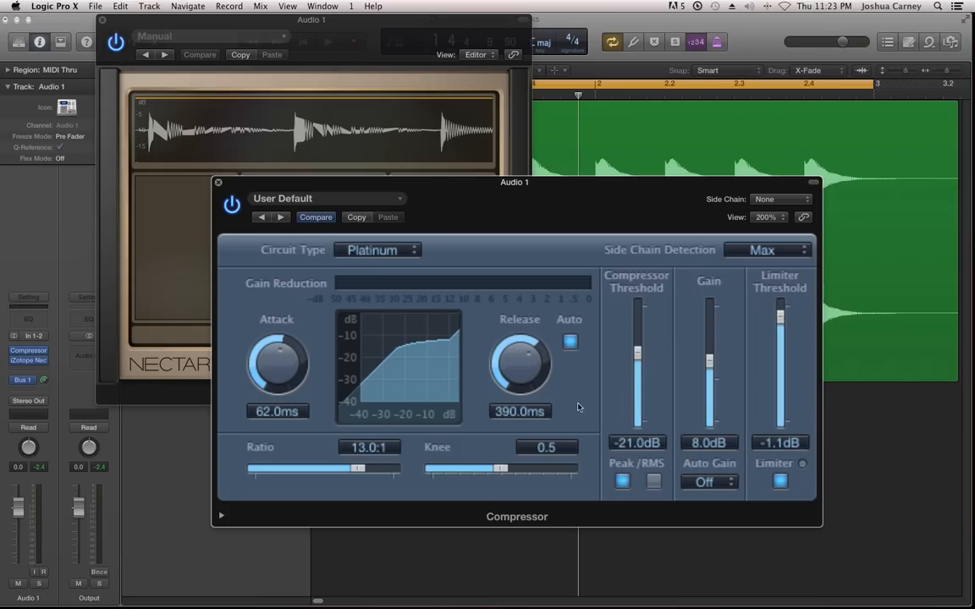
left_click_drag(783, 317, 781, 292)
Step: Switch the Compressor's circuit type to Studio FET and raise the Gain to 13.5 dB
left_click(401, 259)
left_click(369, 276)
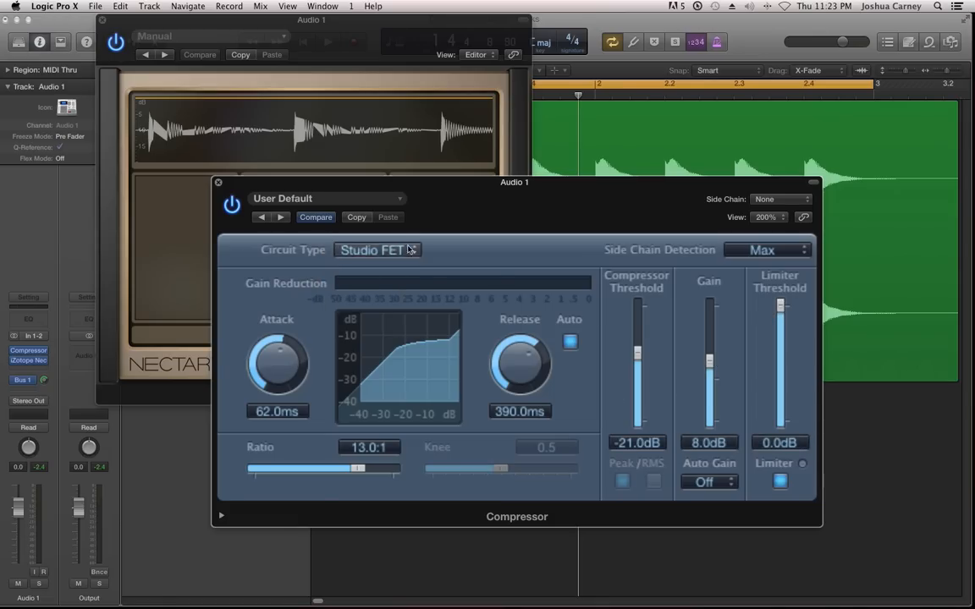
left_click_drag(709, 361, 709, 348)
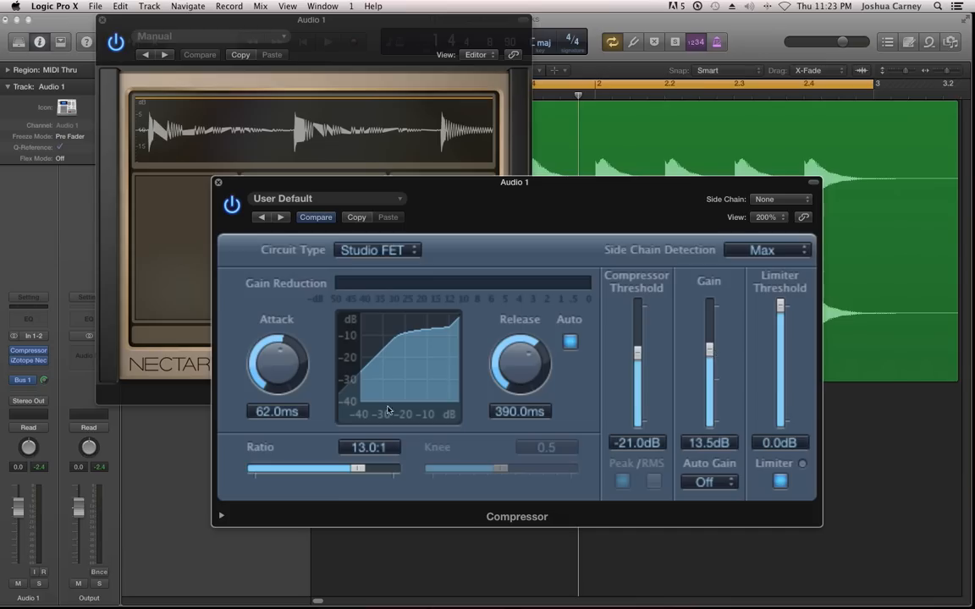
Step: Play the loop while raising the Compressor's Gain to 19.5 dB and the Compressor Threshold to -20.5 dB
key("space")
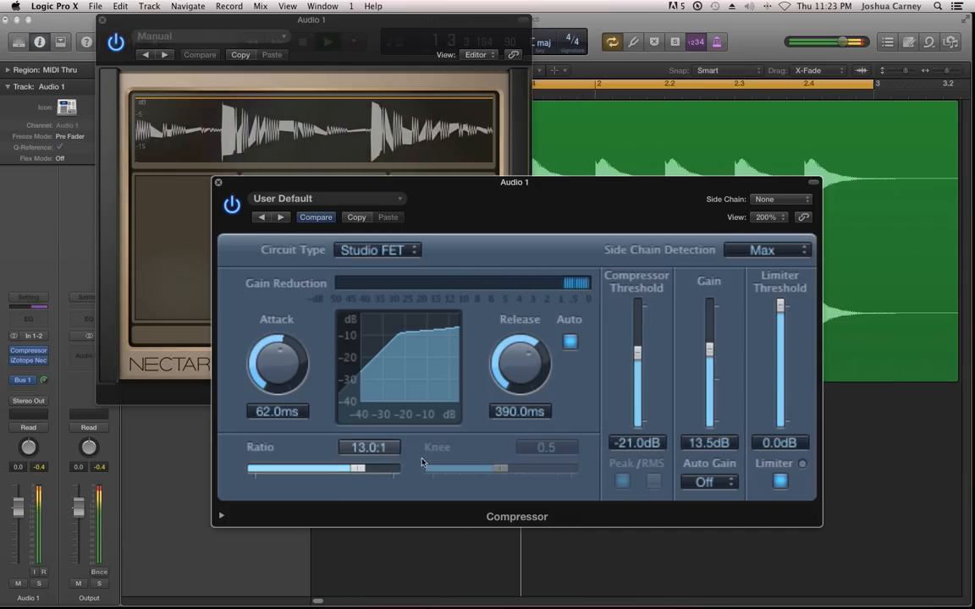
left_click_drag(709, 349, 711, 339)
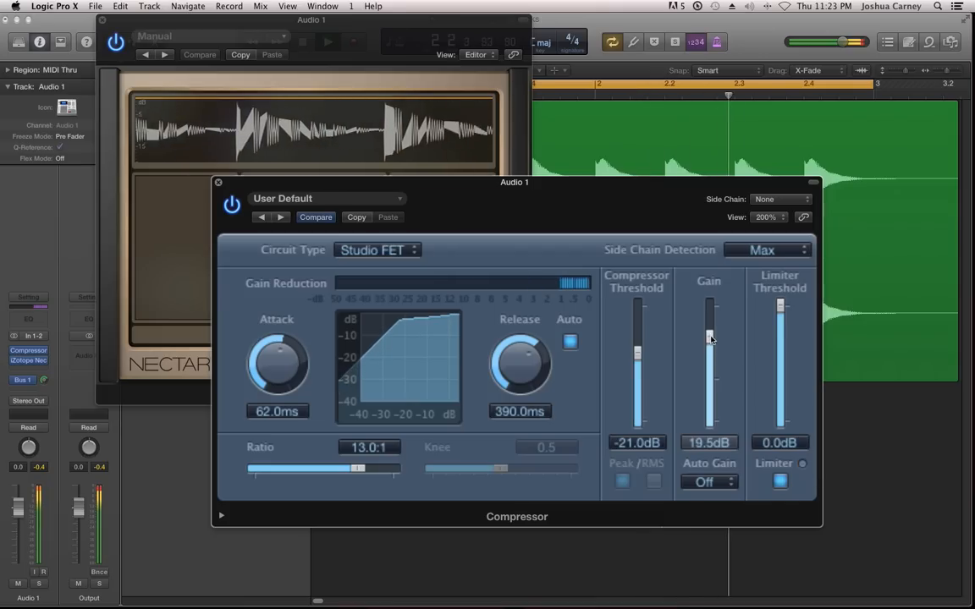
left_click_drag(639, 358, 641, 355)
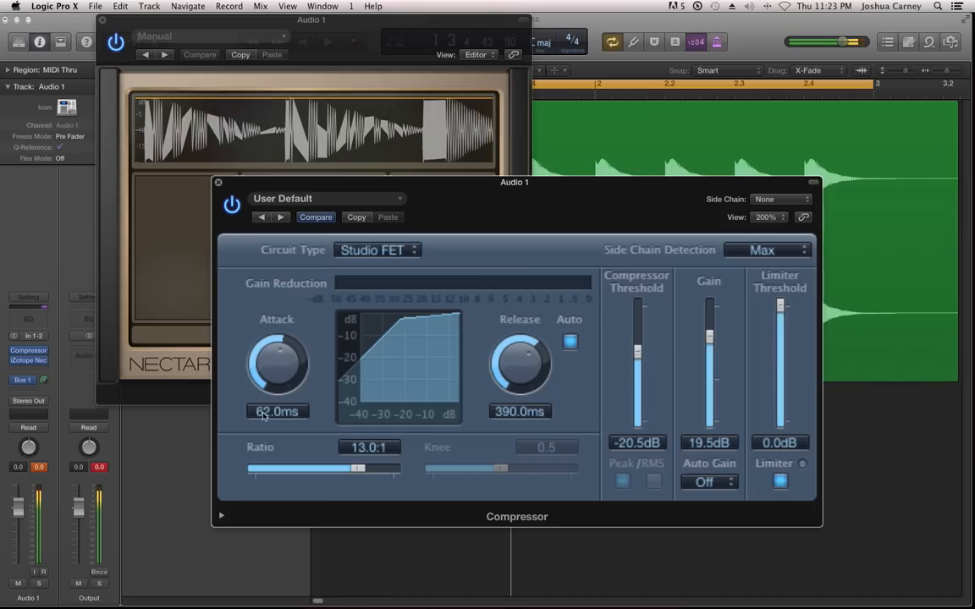
Step: Turn the Compressor's Limiter off and audition the loop without limiting
left_click(785, 484)
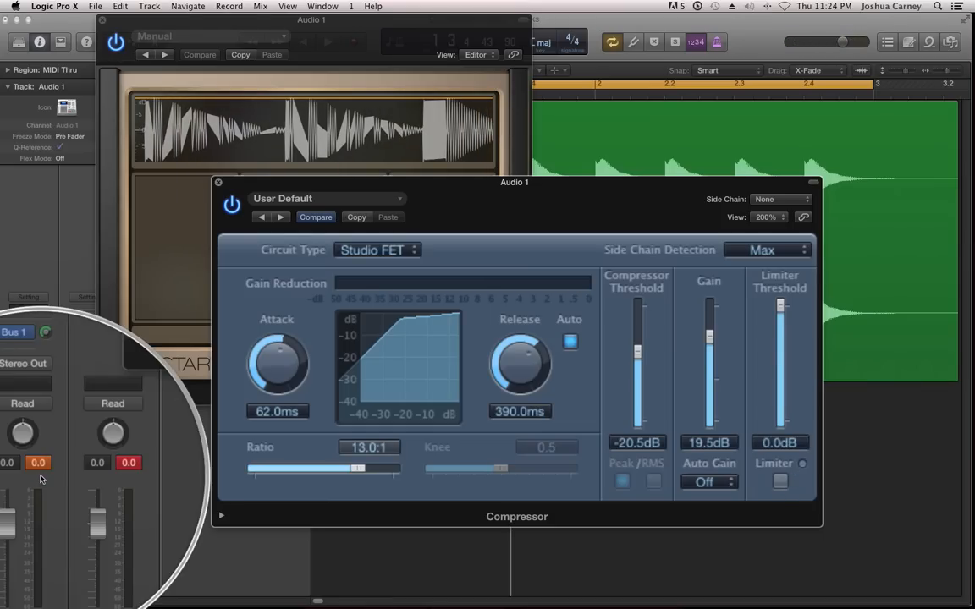
key("space")
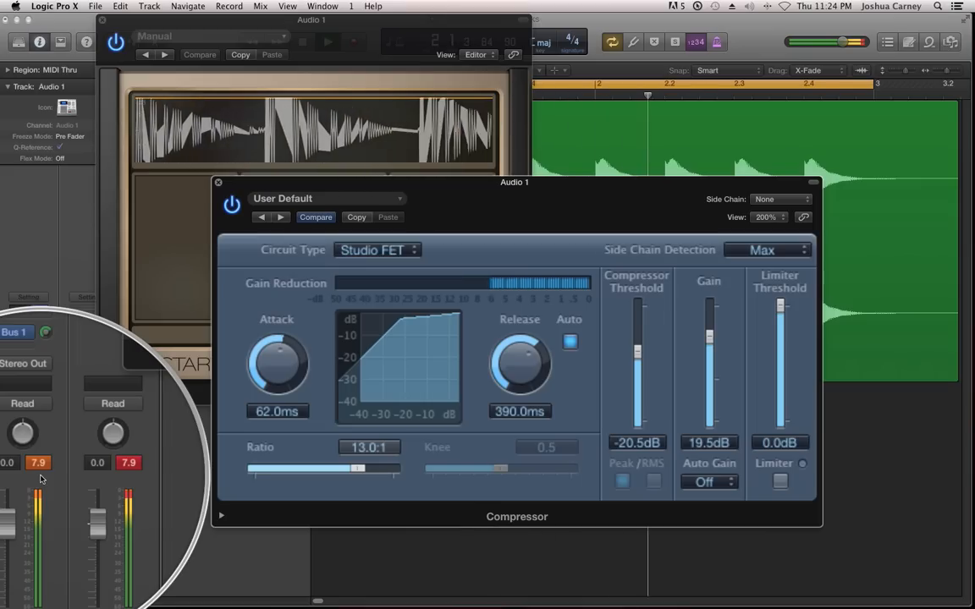
key("space")
key("super+z")
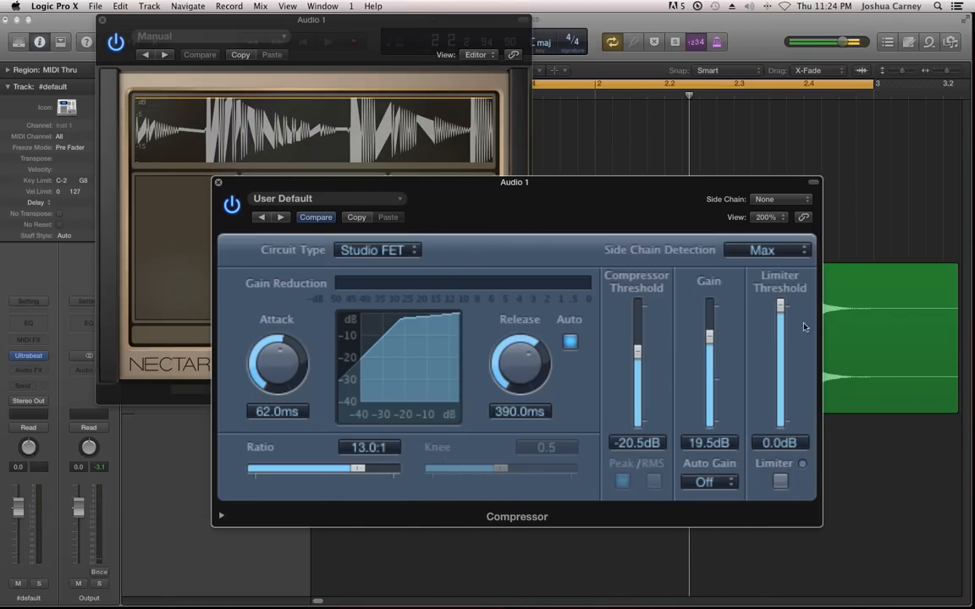
Step: Turn the Limiter on with a Limiter Threshold of -0.1 dB and audition the limited loop
left_click(780, 481)
left_click_drag(785, 307, 784, 310)
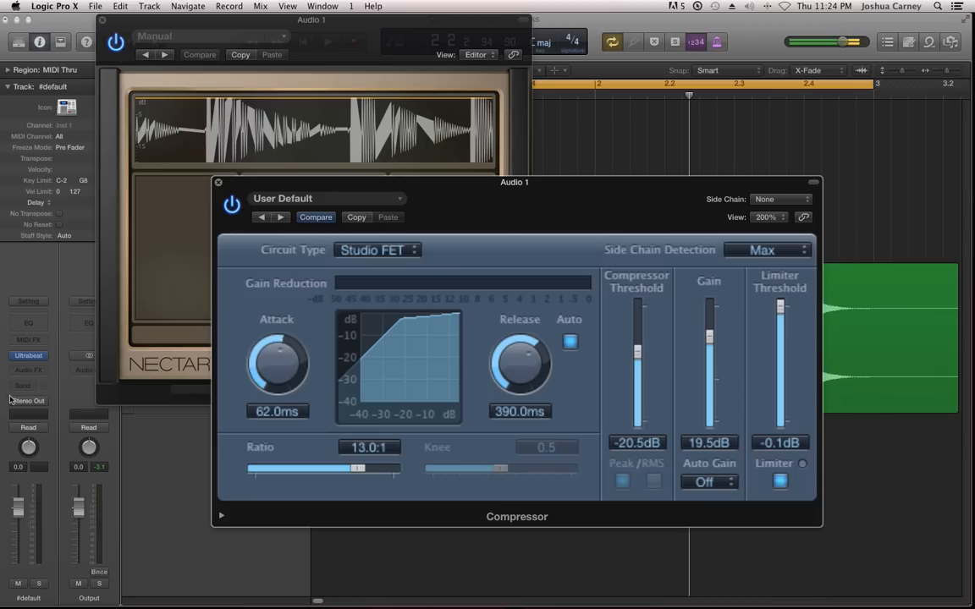
key("space")
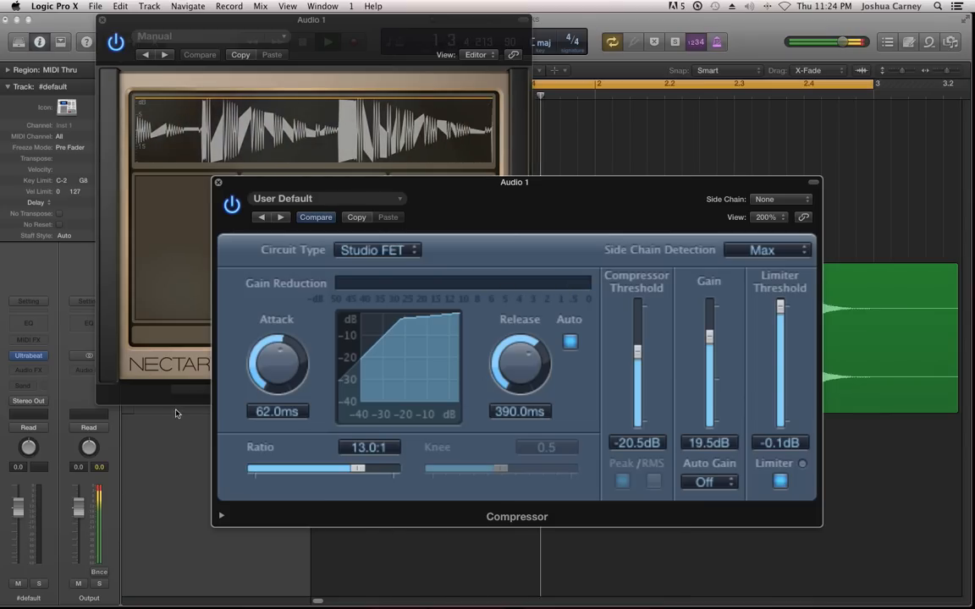
left_click(176, 413)
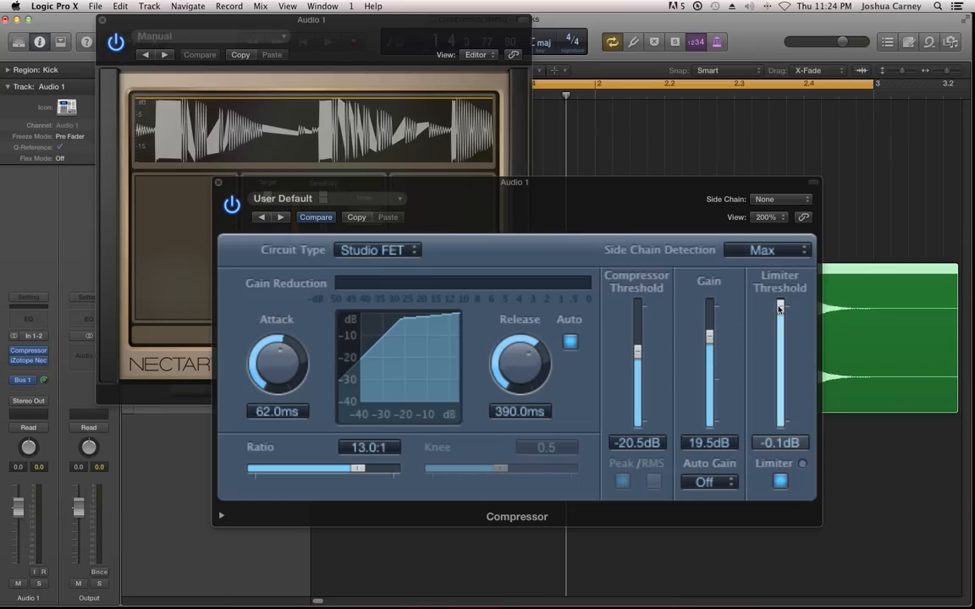
Step: Lower the Compressor's Gain to 8.5 dB
left_click_drag(709, 337, 722, 357)
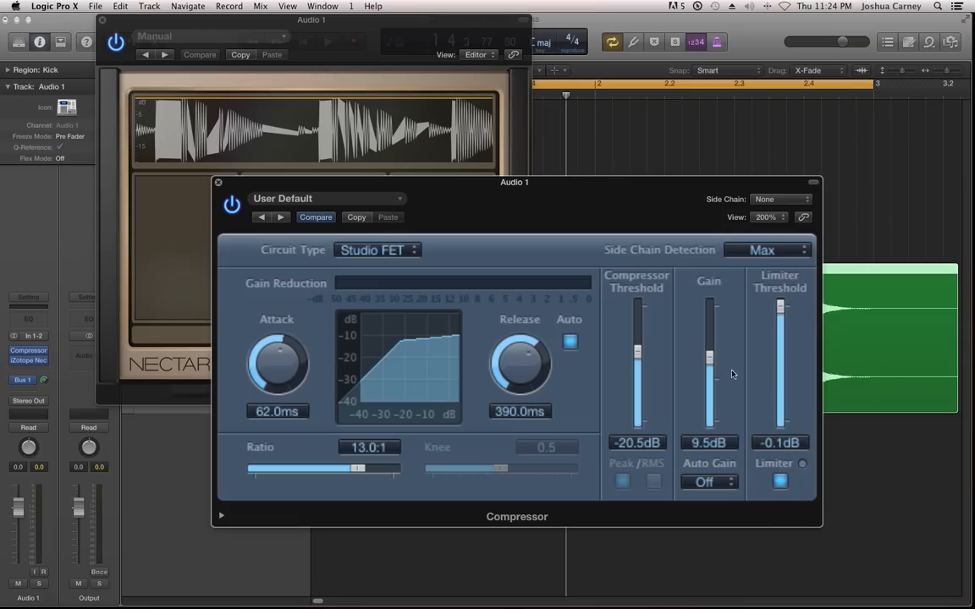
mouse_move(709, 358)
left_mouse_down()
mouse_move(713, 373)
mouse_move(716, 363)
left_mouse_up()
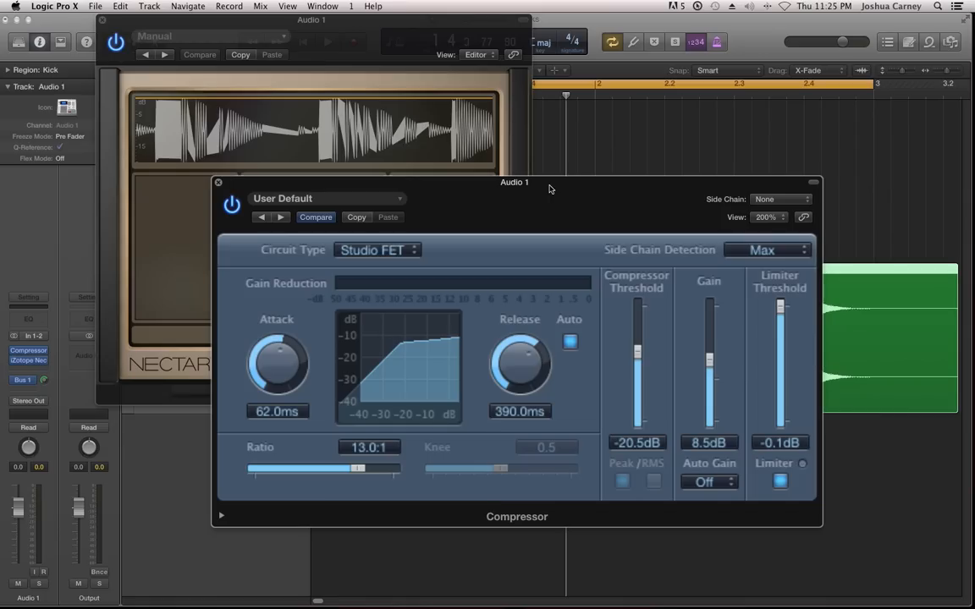
Step: Reposition the Compressor window and briefly review its extended parameters for output distortion, side chain filter and output mix
left_click_drag(550, 187, 550, 111)
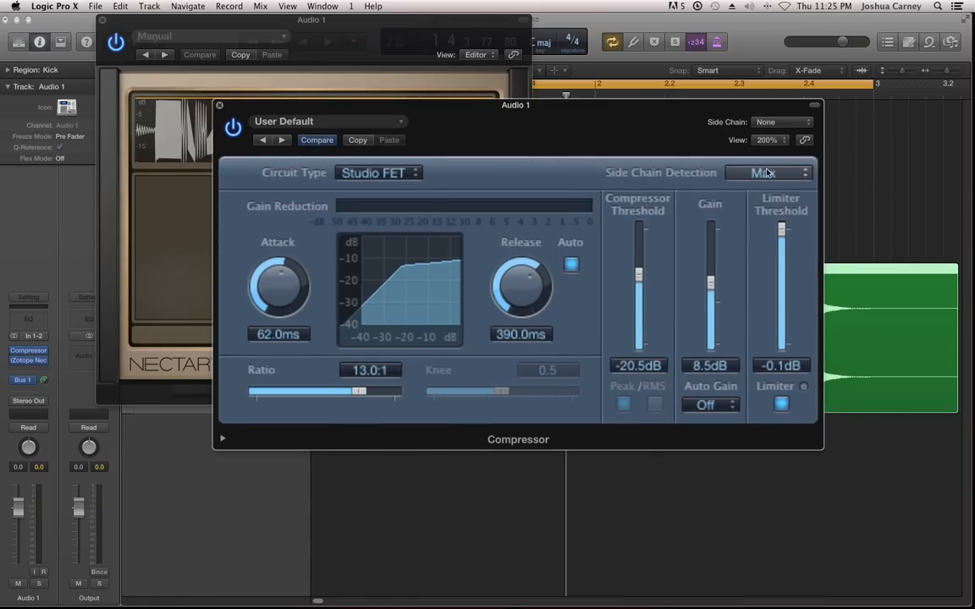
left_click(223, 441)
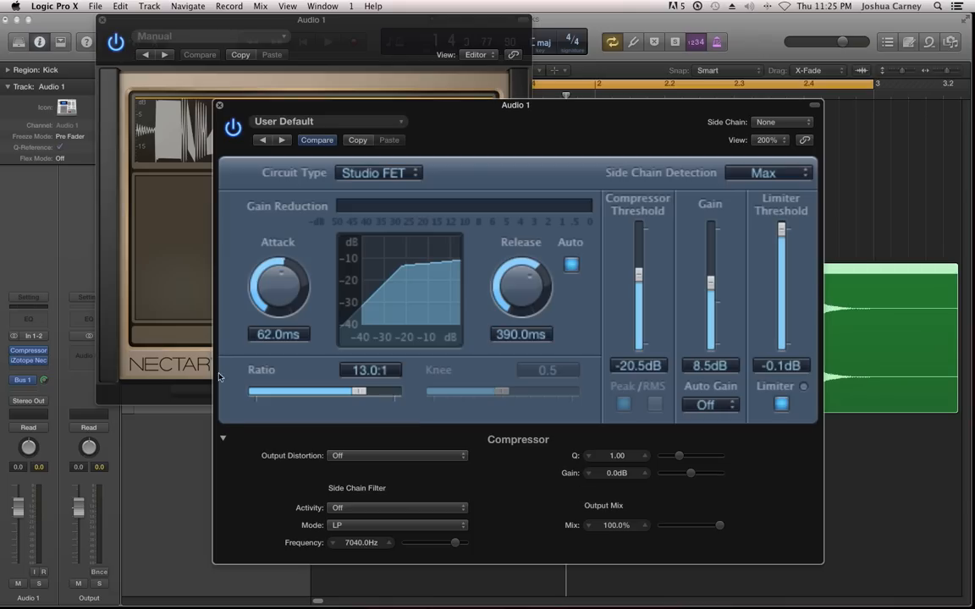
left_click(223, 439)
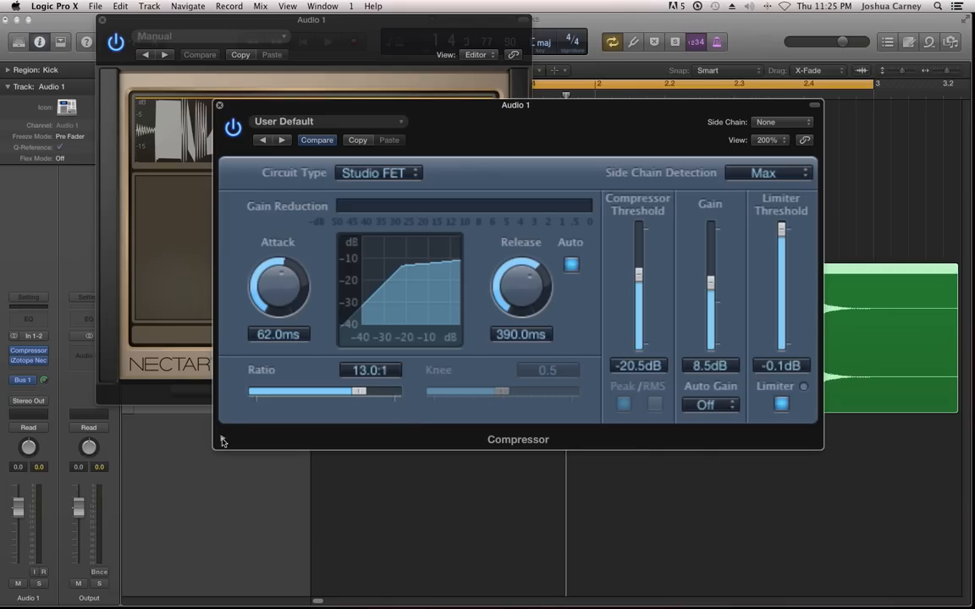
left_click_drag(602, 109, 567, 166)
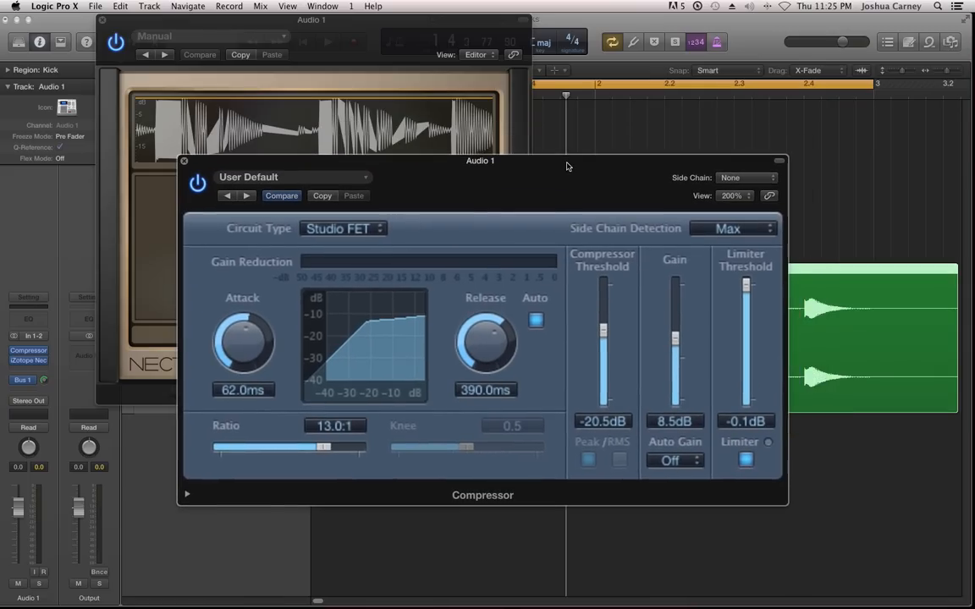